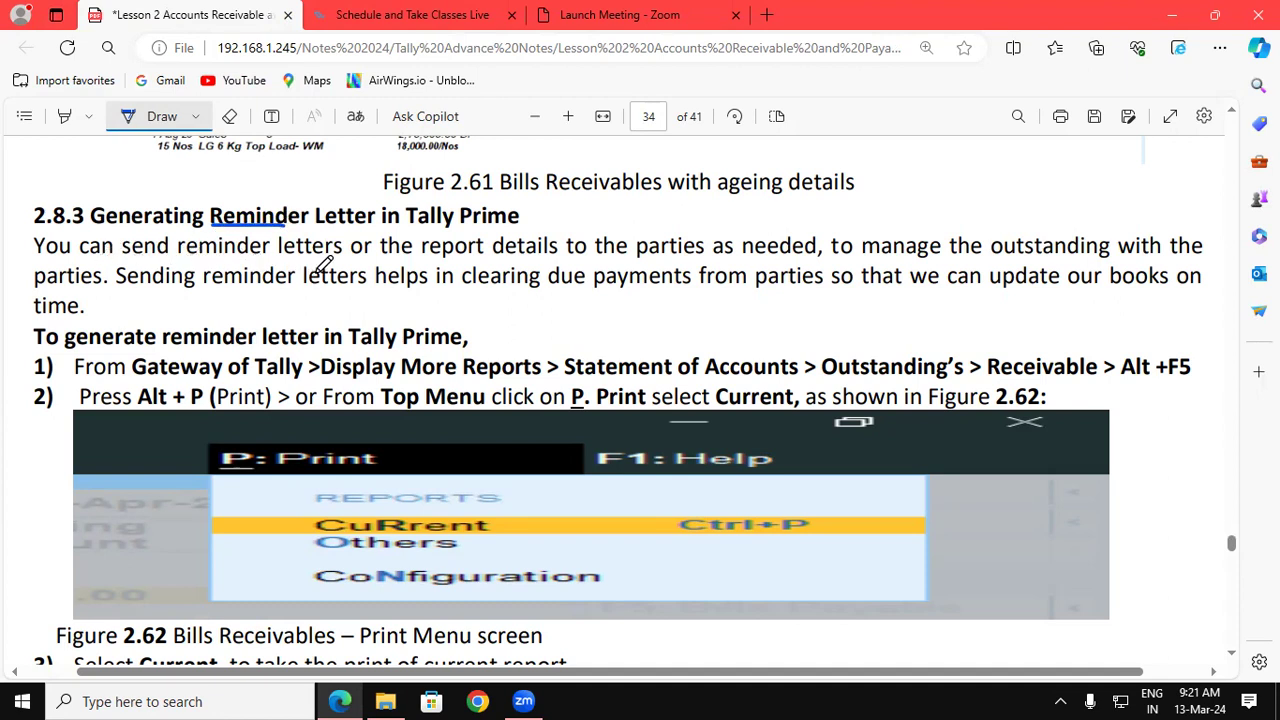
Underline the key words in section 2.8.3's introductory paragraph, including "reminder letters", "report", "needed", "outstanding", "Sending reminder letters", "clearing", "update" and "time"
drag(229, 258, 318, 257)
drag(422, 258, 483, 258)
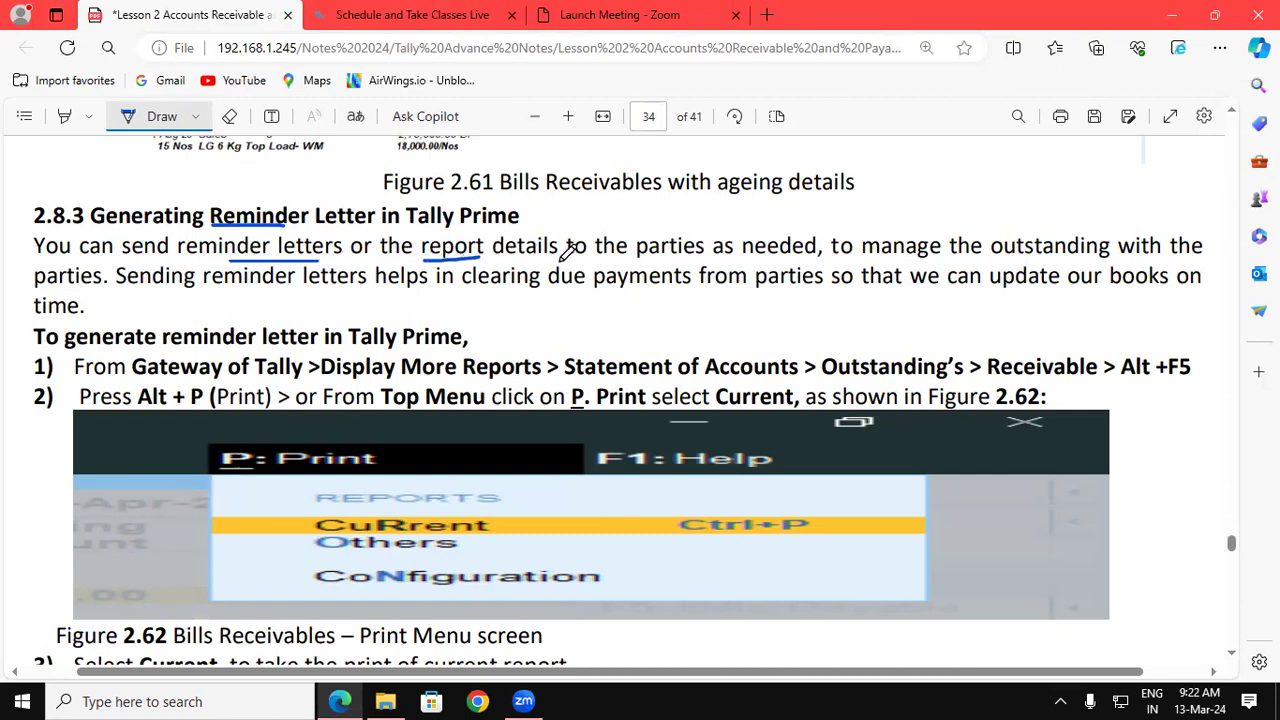
drag(728, 259, 914, 267)
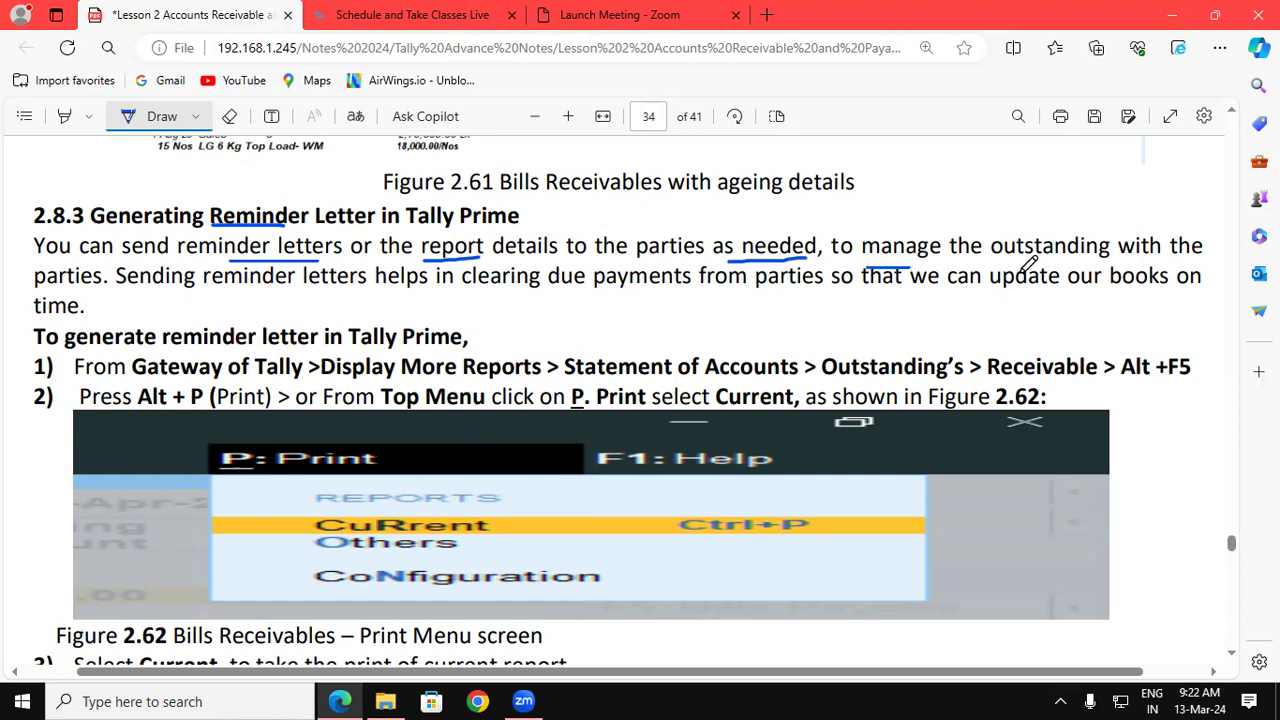
drag(996, 266, 1108, 264)
drag(30, 294, 328, 294)
drag(477, 293, 560, 292)
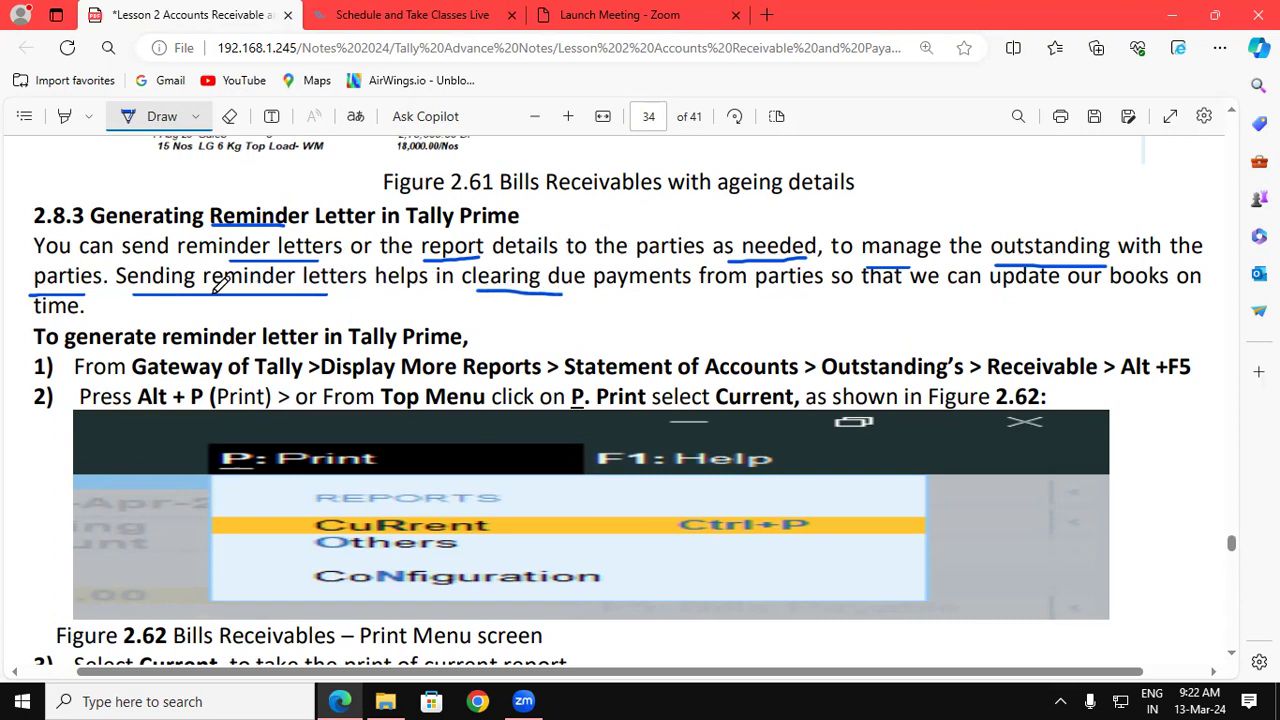
drag(128, 296, 330, 293)
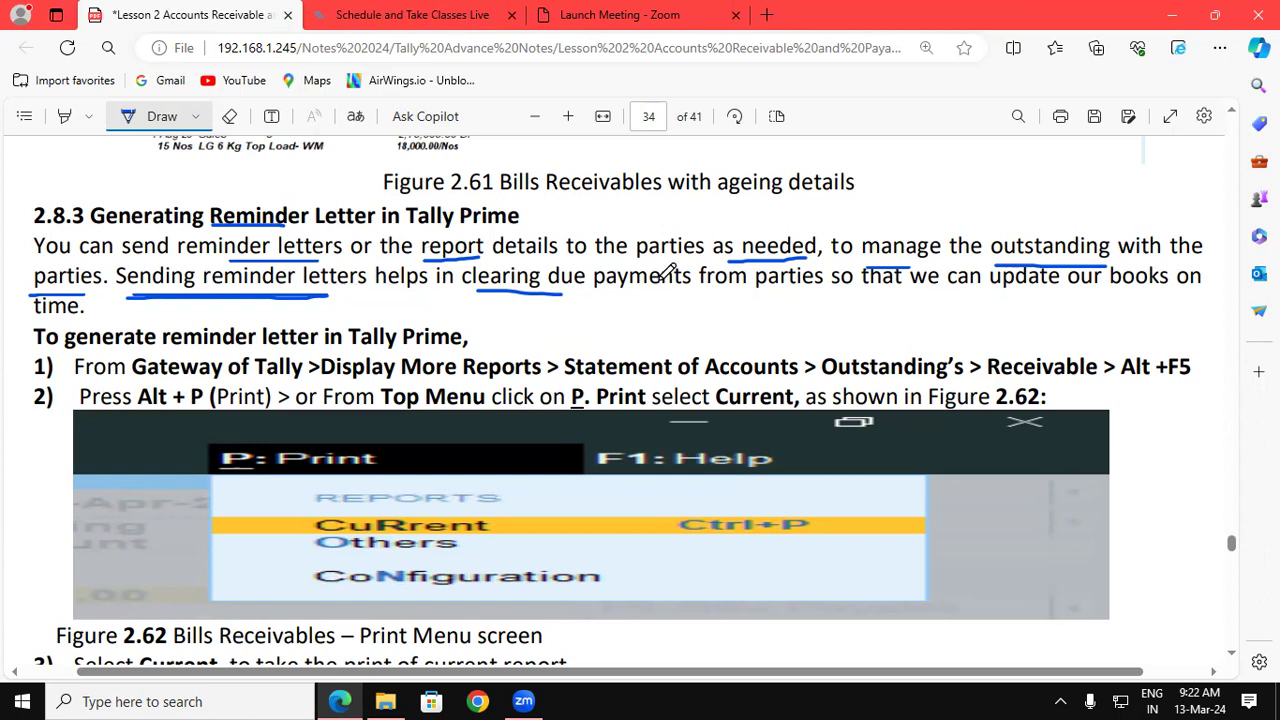
drag(832, 293, 880, 292)
drag(966, 292, 1058, 292)
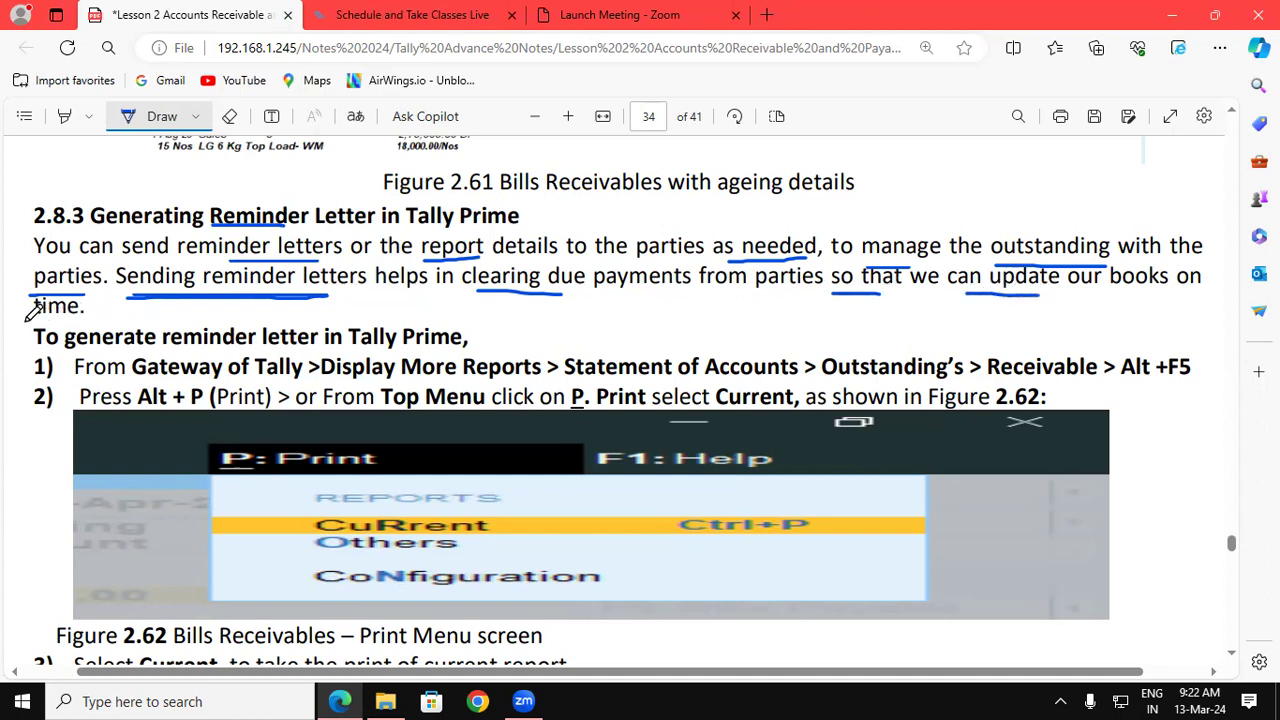
drag(26, 318, 90, 318)
Underline the report path from "Gateway of Tally" to "Alt +F5", plus "Alt + P" and "Current" in instructions 1 to 3
scroll(1236, 660, down, 2)
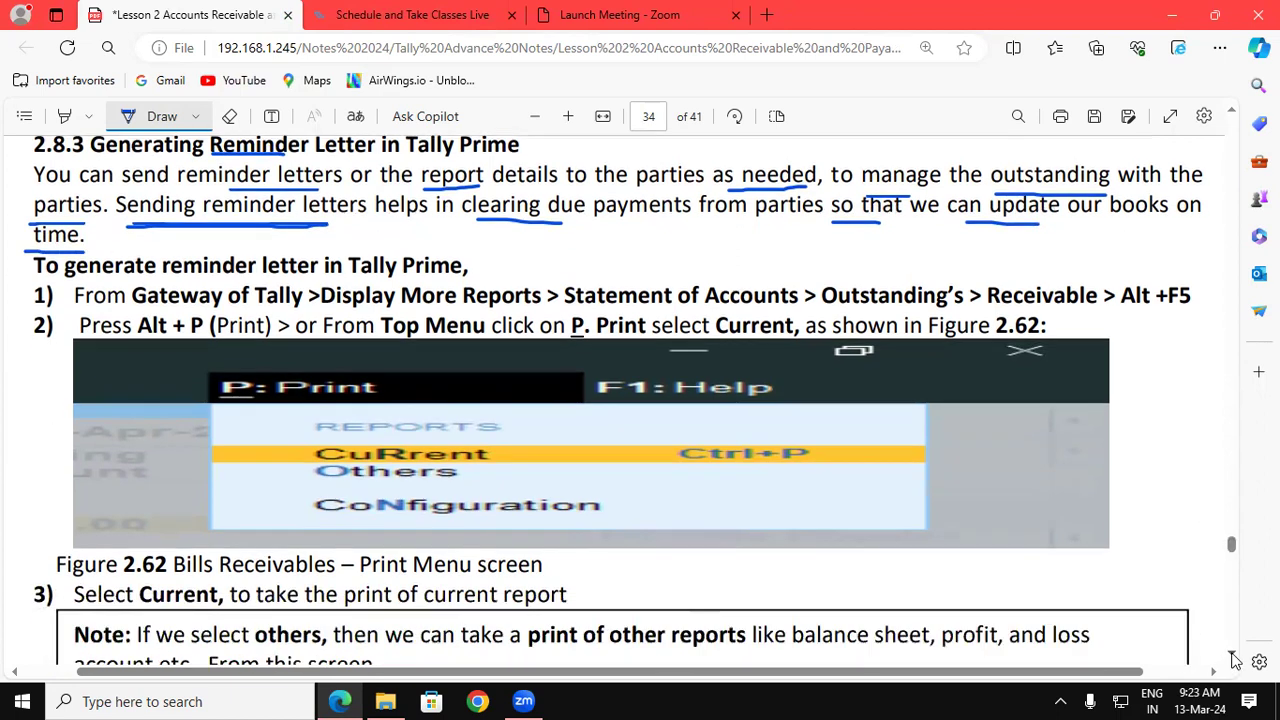
drag(188, 240, 502, 240)
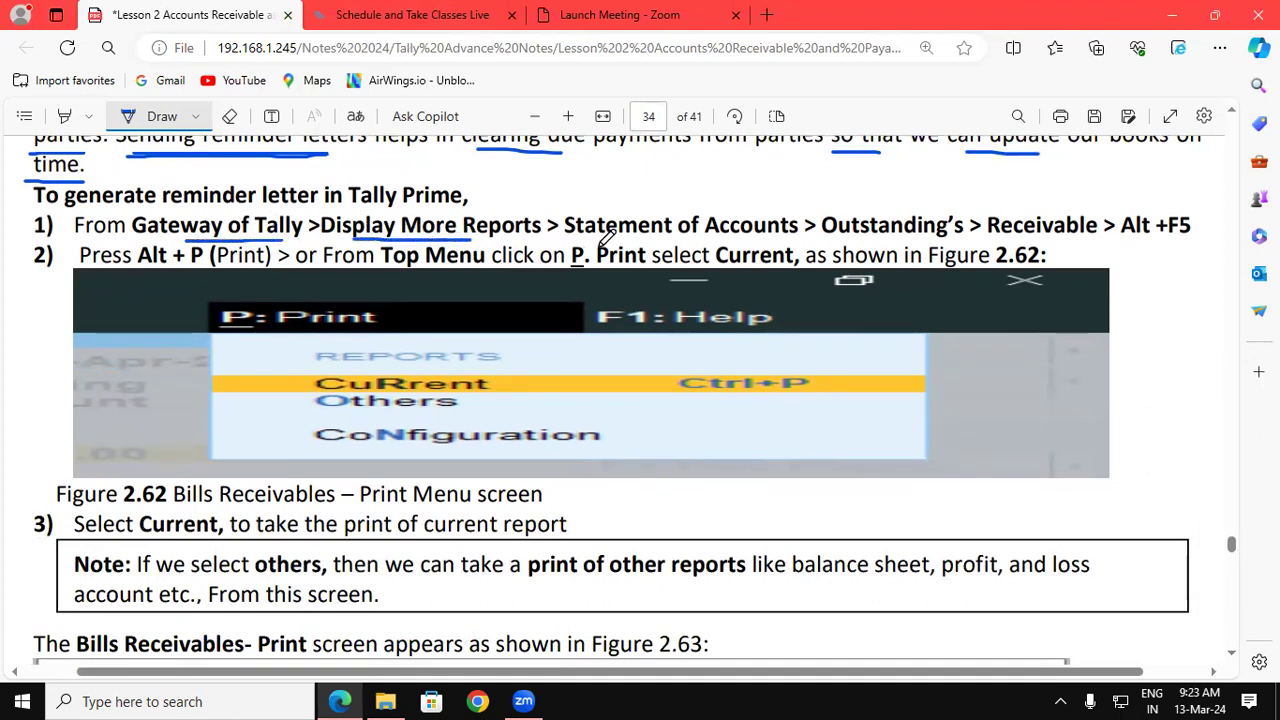
drag(594, 240, 706, 237)
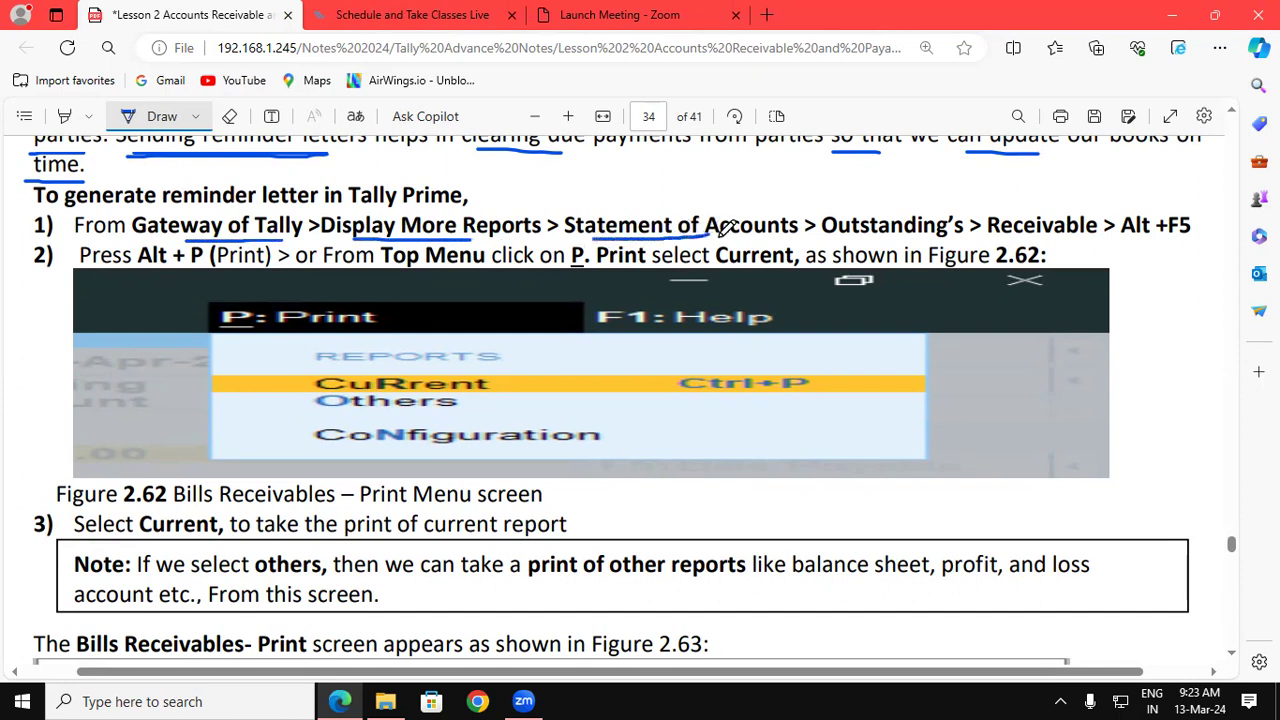
drag(824, 240, 1068, 240)
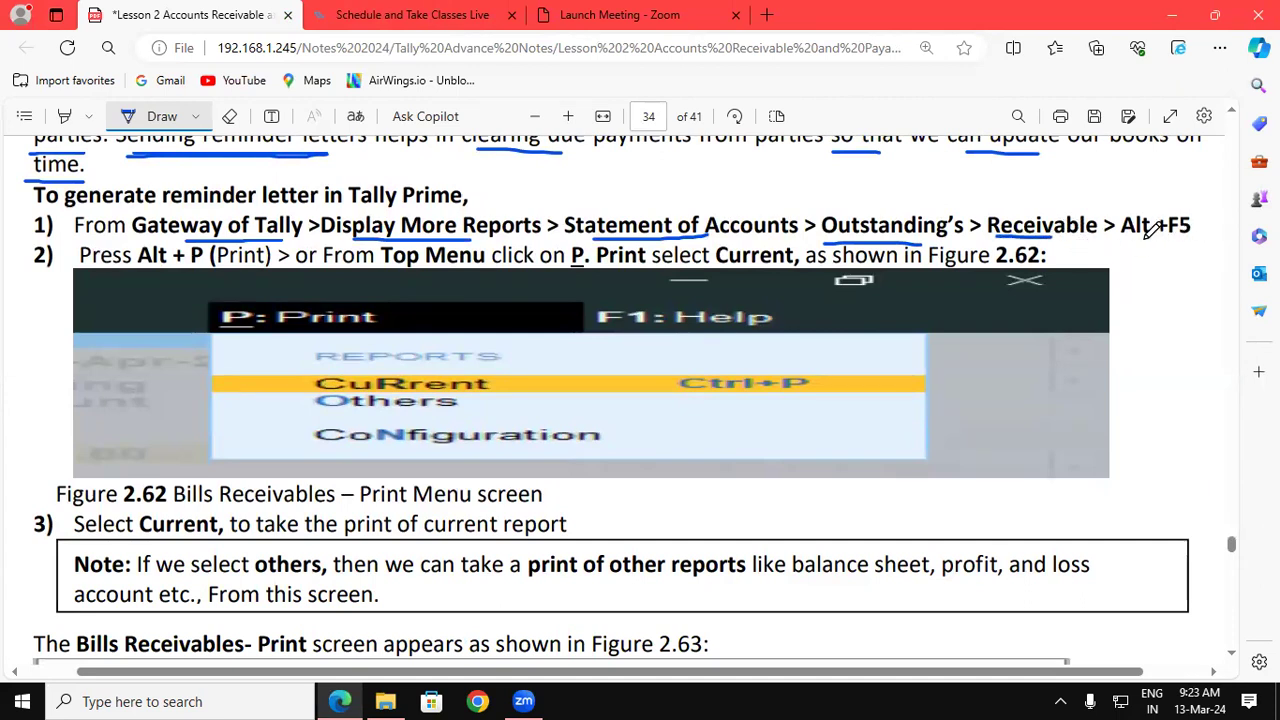
drag(1120, 240, 1197, 240)
drag(140, 265, 205, 265)
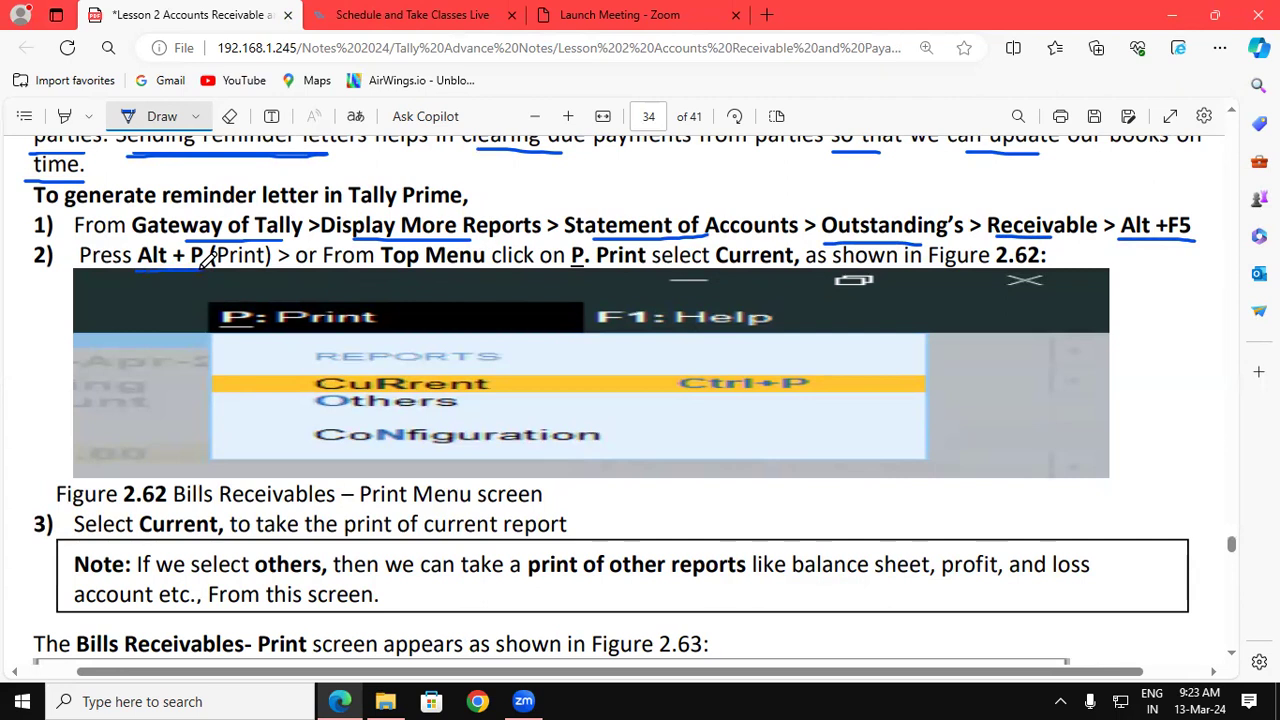
drag(718, 266, 790, 265)
drag(156, 546, 206, 546)
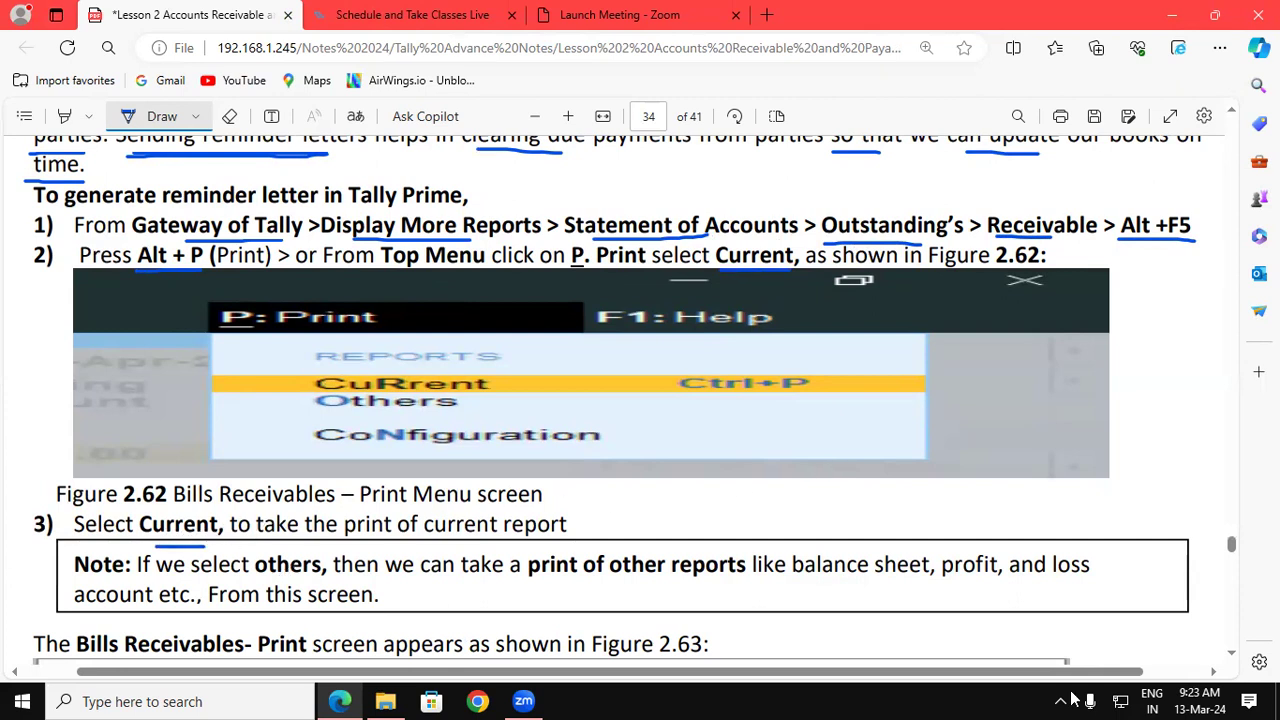
Underline "Bills Receivables" above Figure 2.63 and "Report Type" in instruction 5, and circle "Reminder Letter" in Figure 2.64
scroll(1236, 660, down, 5)
scroll(1236, 660, down, 3)
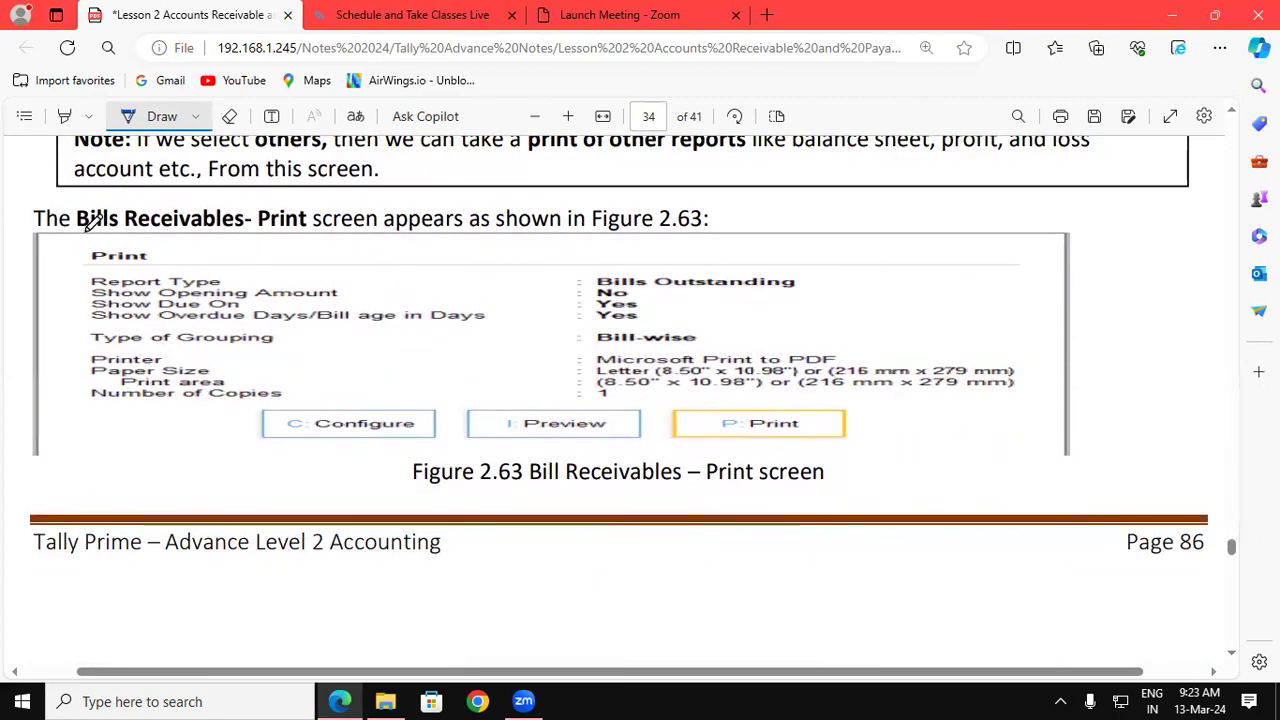
drag(80, 230, 170, 230)
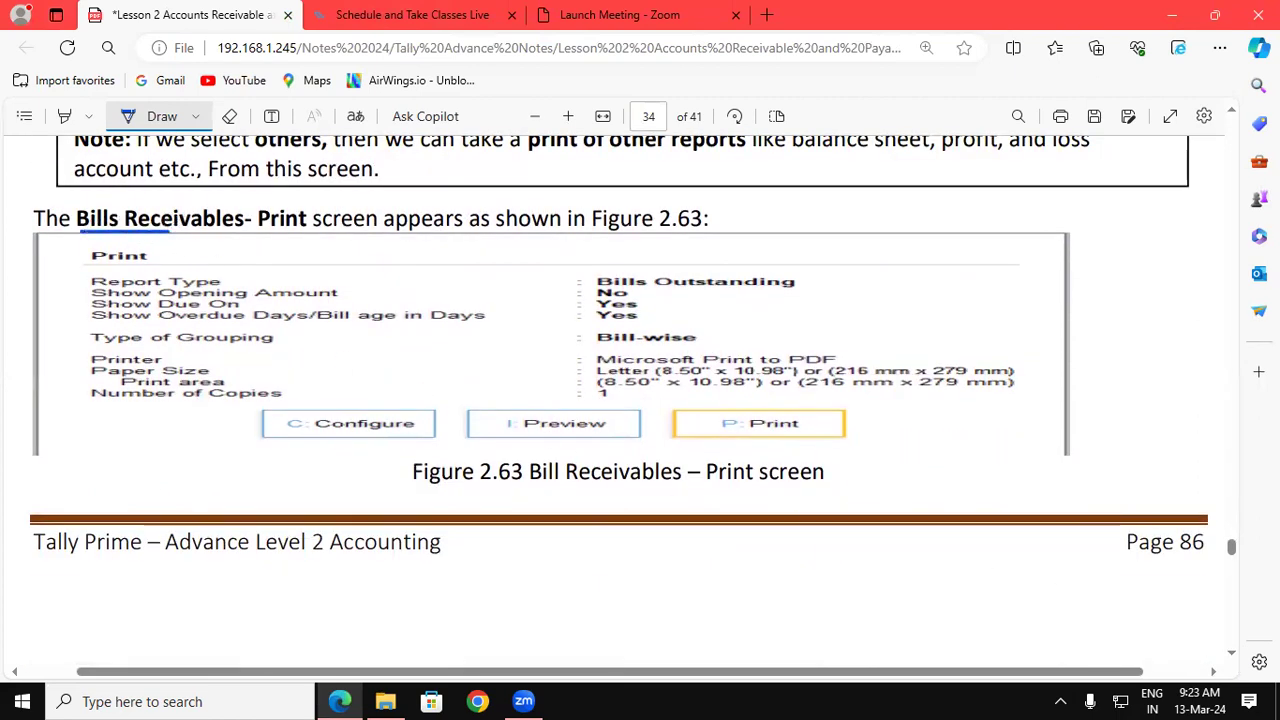
scroll(1236, 655, down, 5)
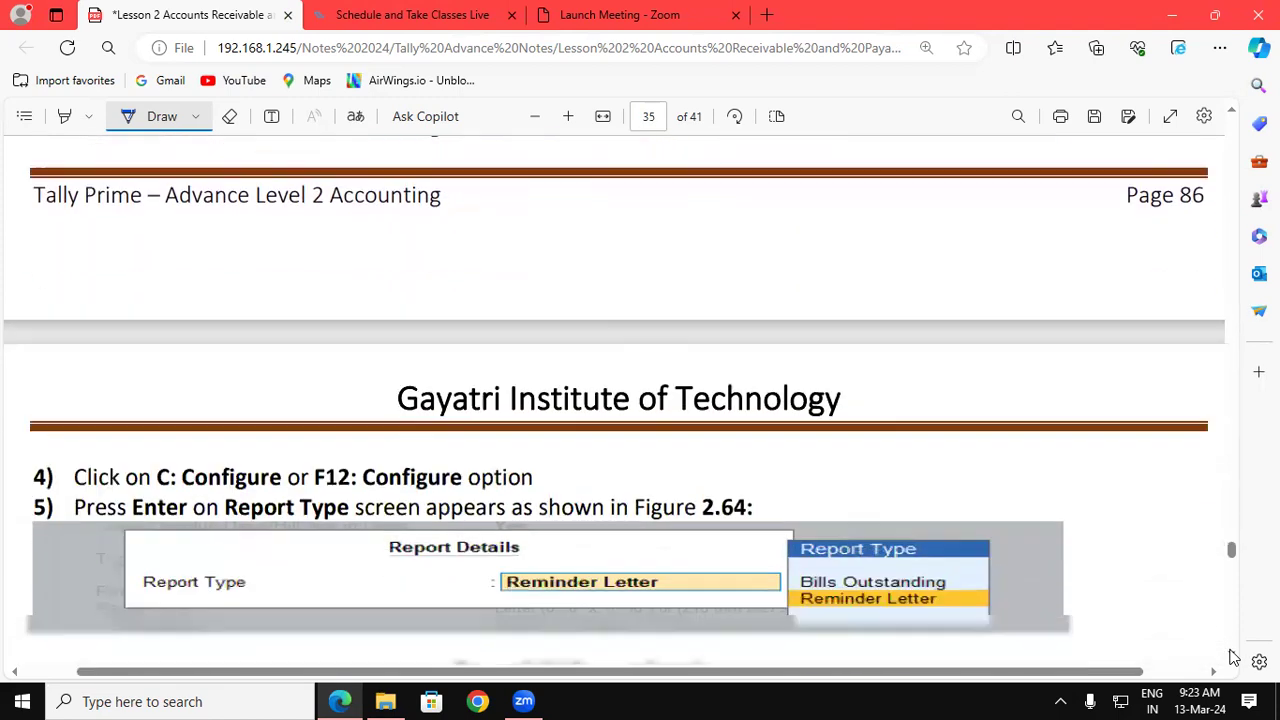
scroll(1236, 660, down, 3)
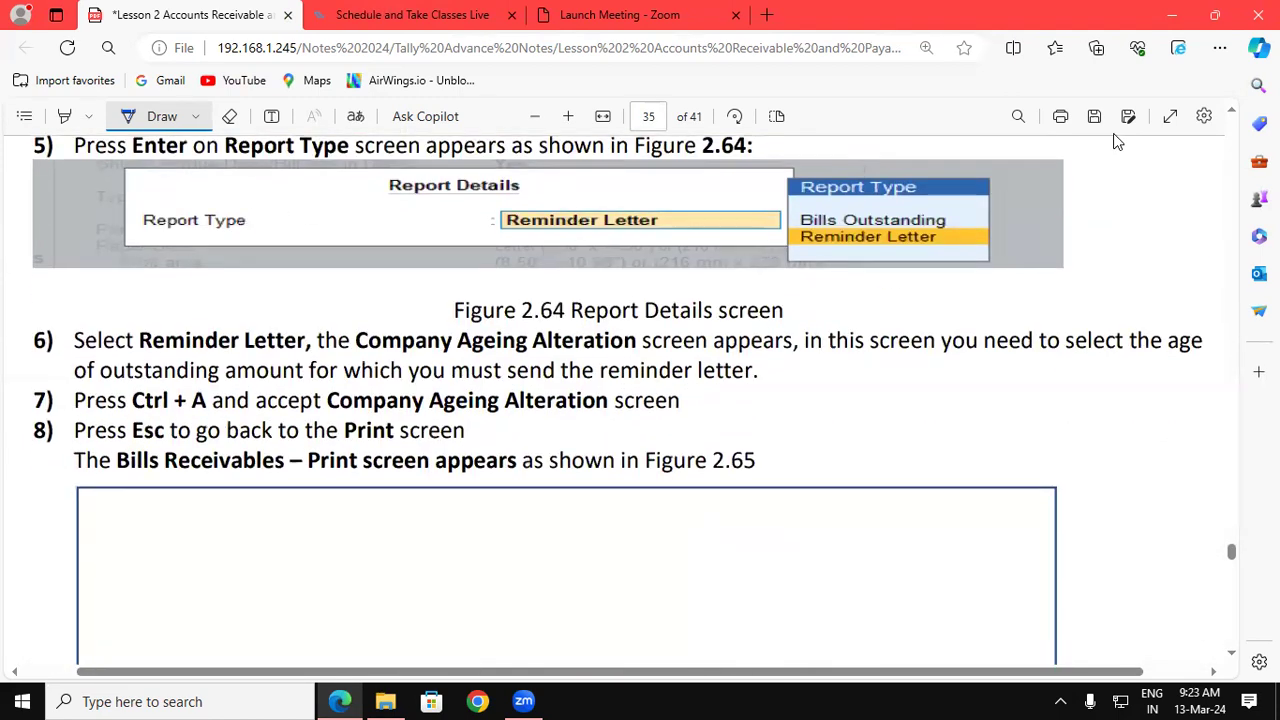
scroll(560, 208, up, 1)
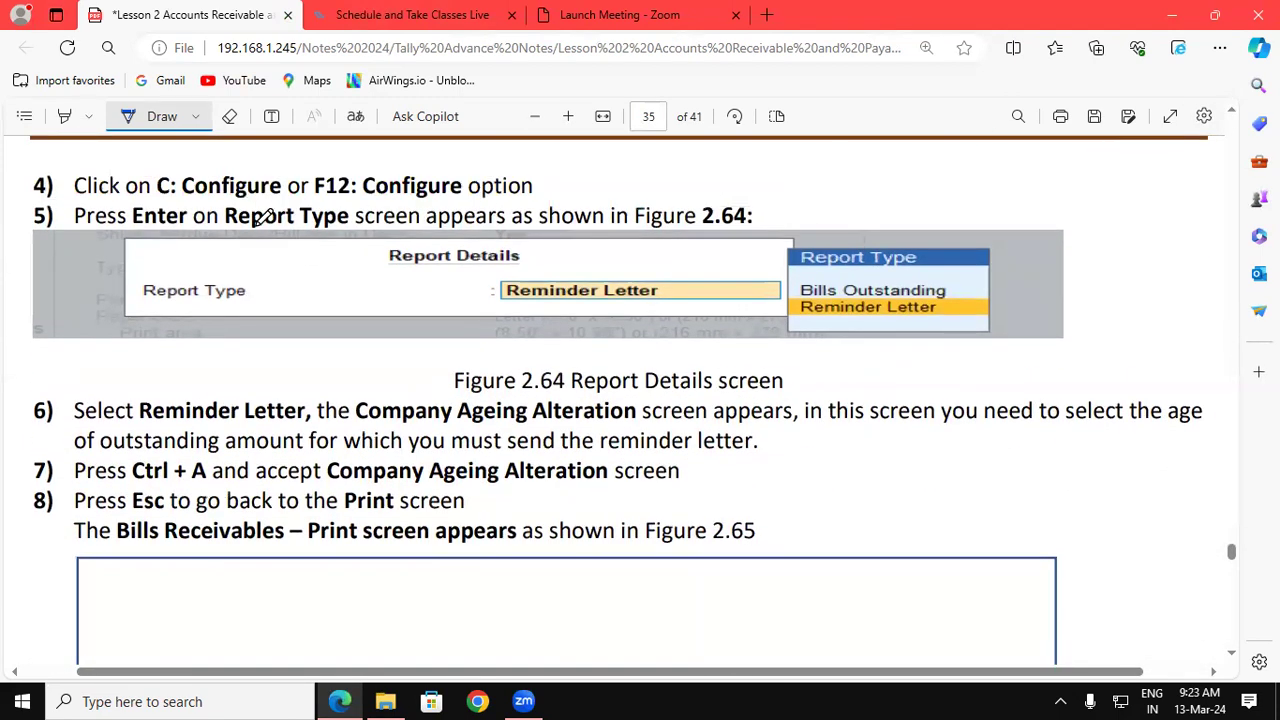
drag(222, 238, 347, 238)
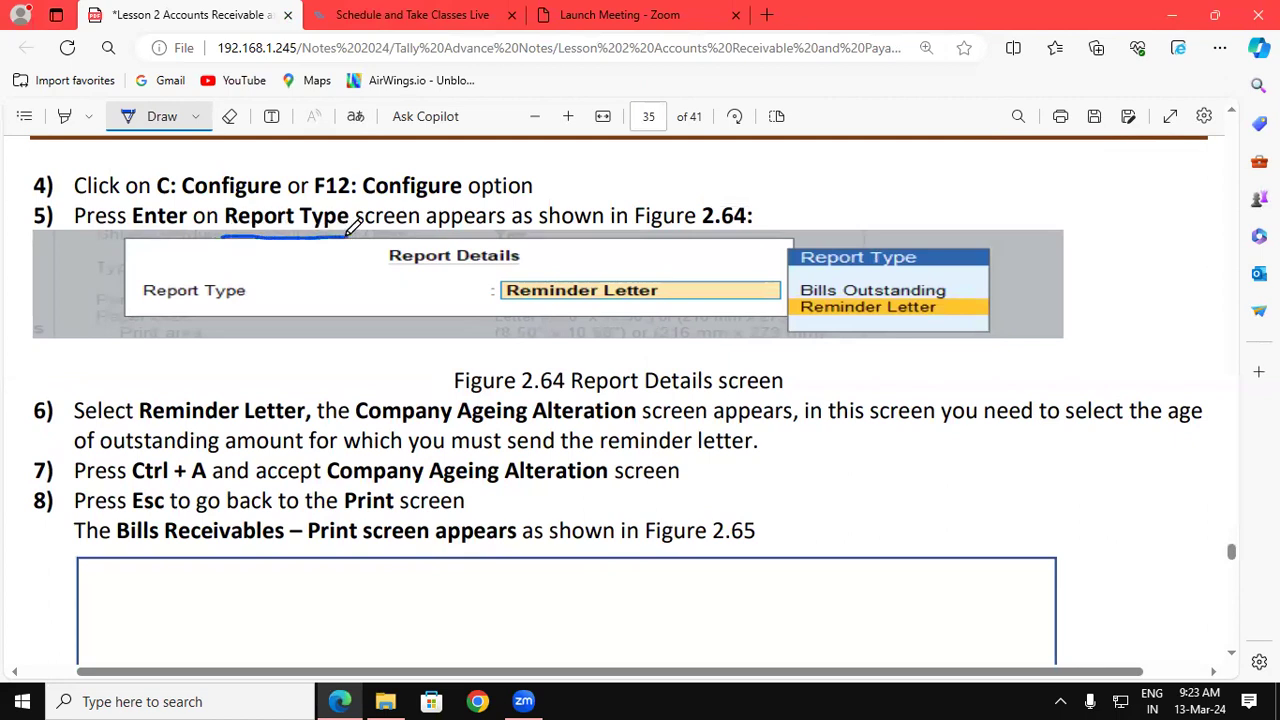
mouse_move(680, 280)
mouse_down()
mouse_move(490, 262)
mouse_move(515, 312)
mouse_move(676, 292)
mouse_move(690, 272)
mouse_up()
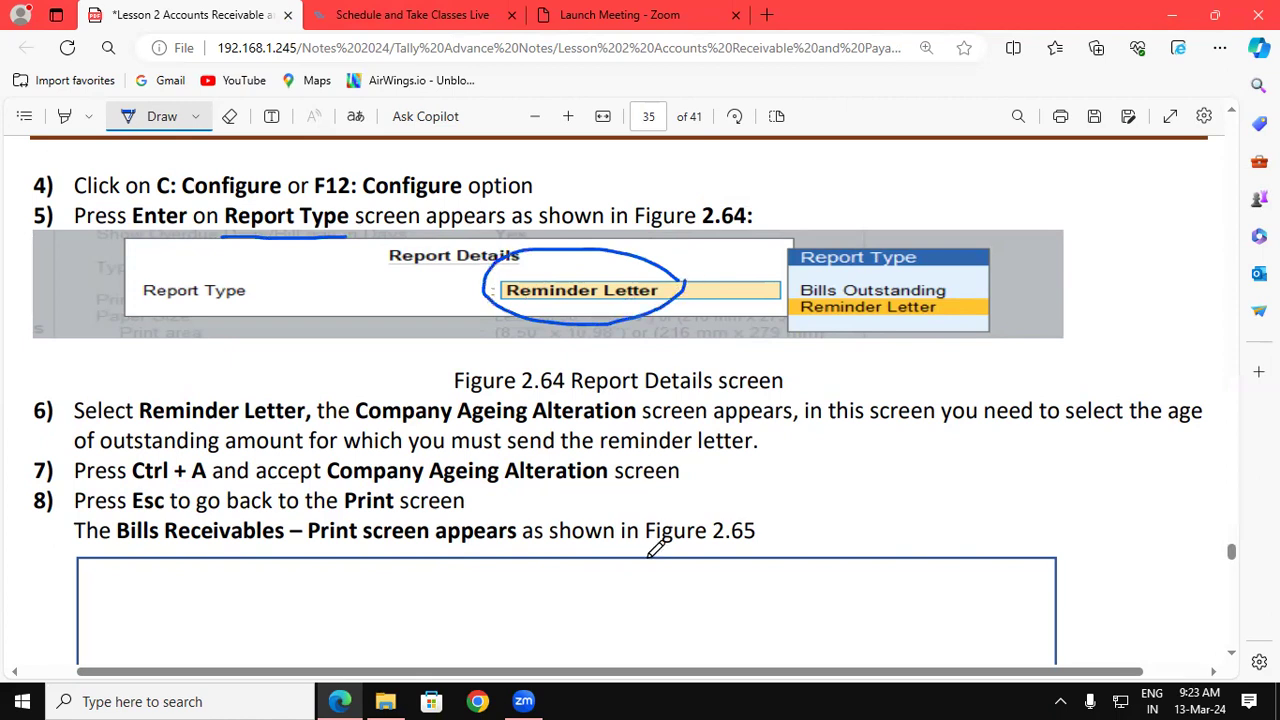
Start TallyPrime from the desktop and continue in educational mode
key(super+d)
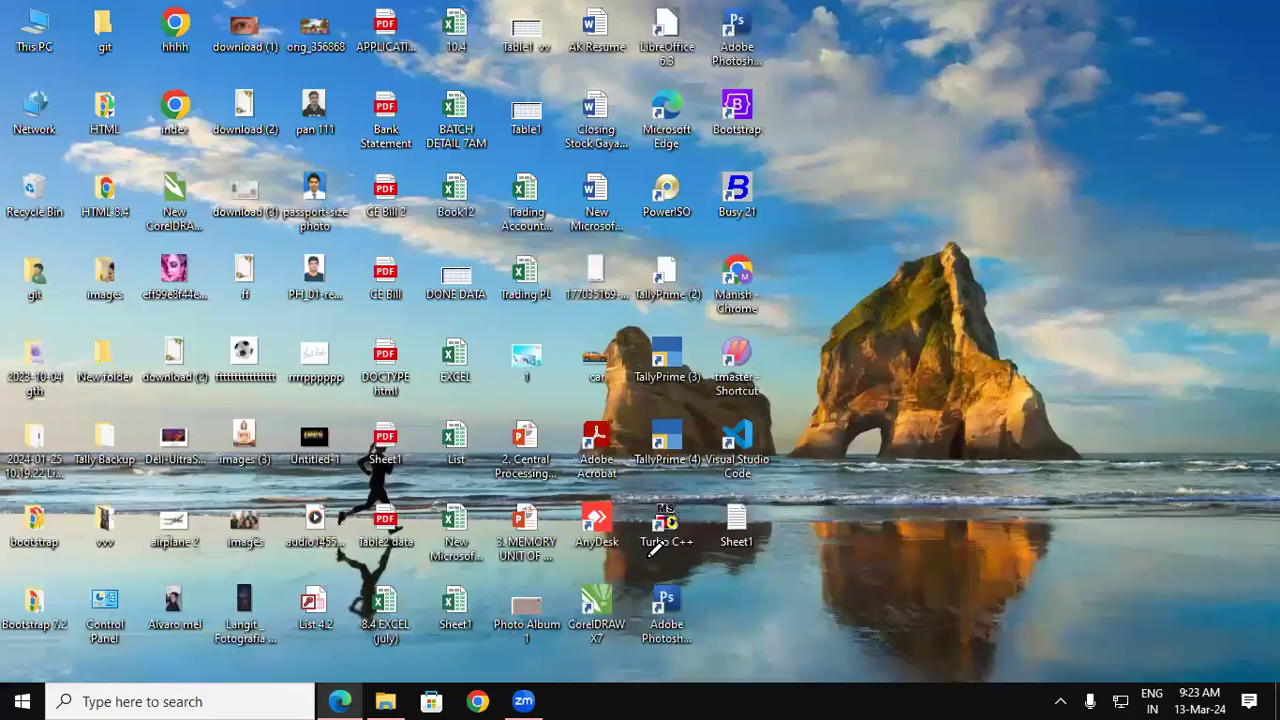
double_click(668, 443)
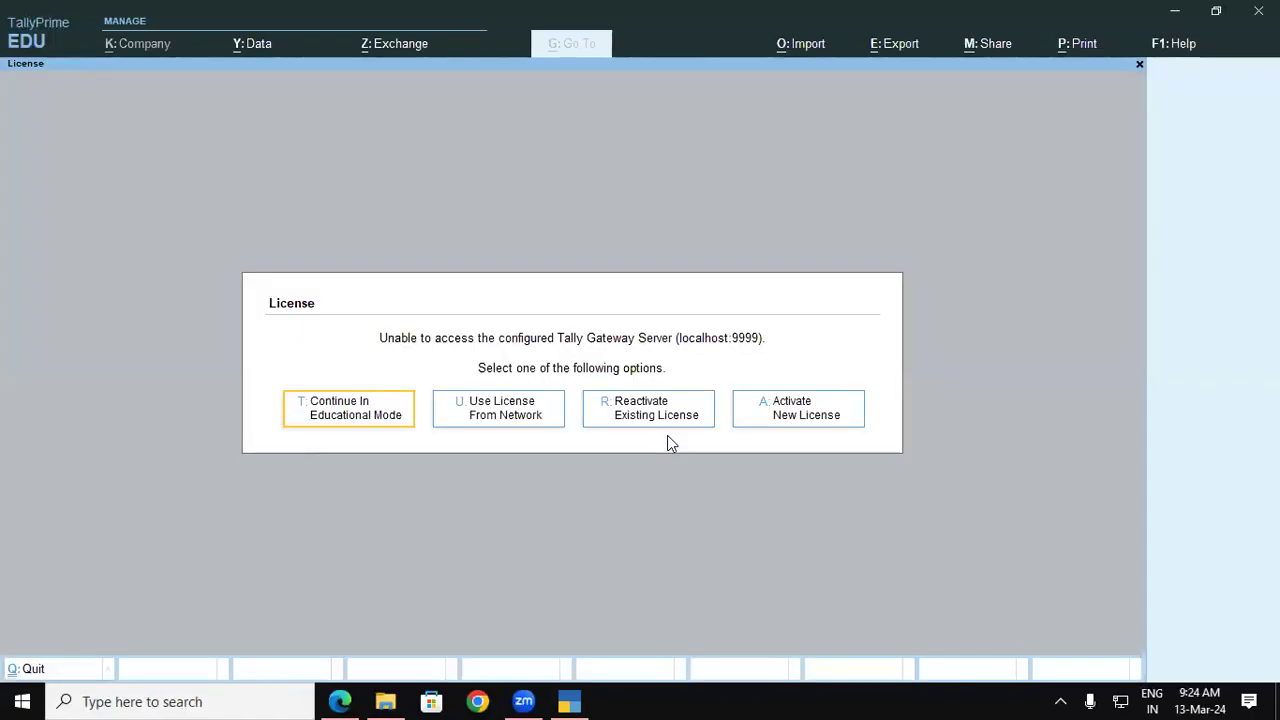
click(333, 412)
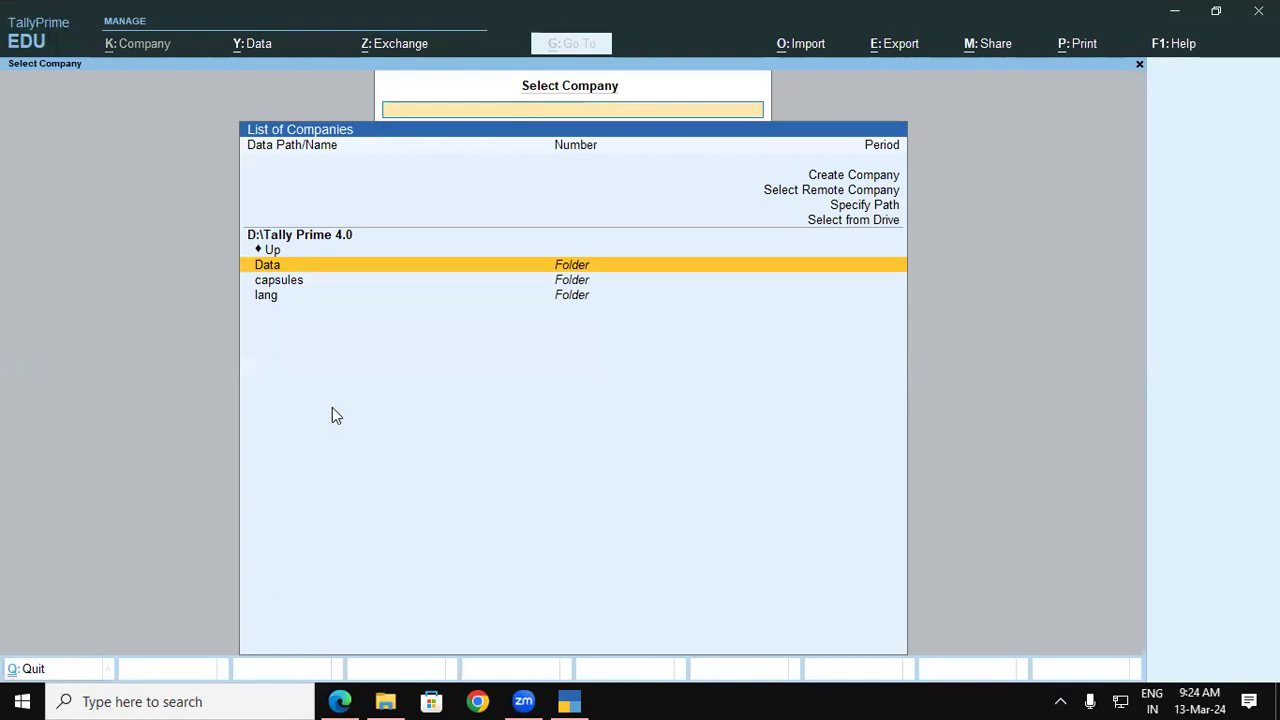
Load the company SRI DEVI INTERNATIONAL 9.4 from the Data folder
key(Return)
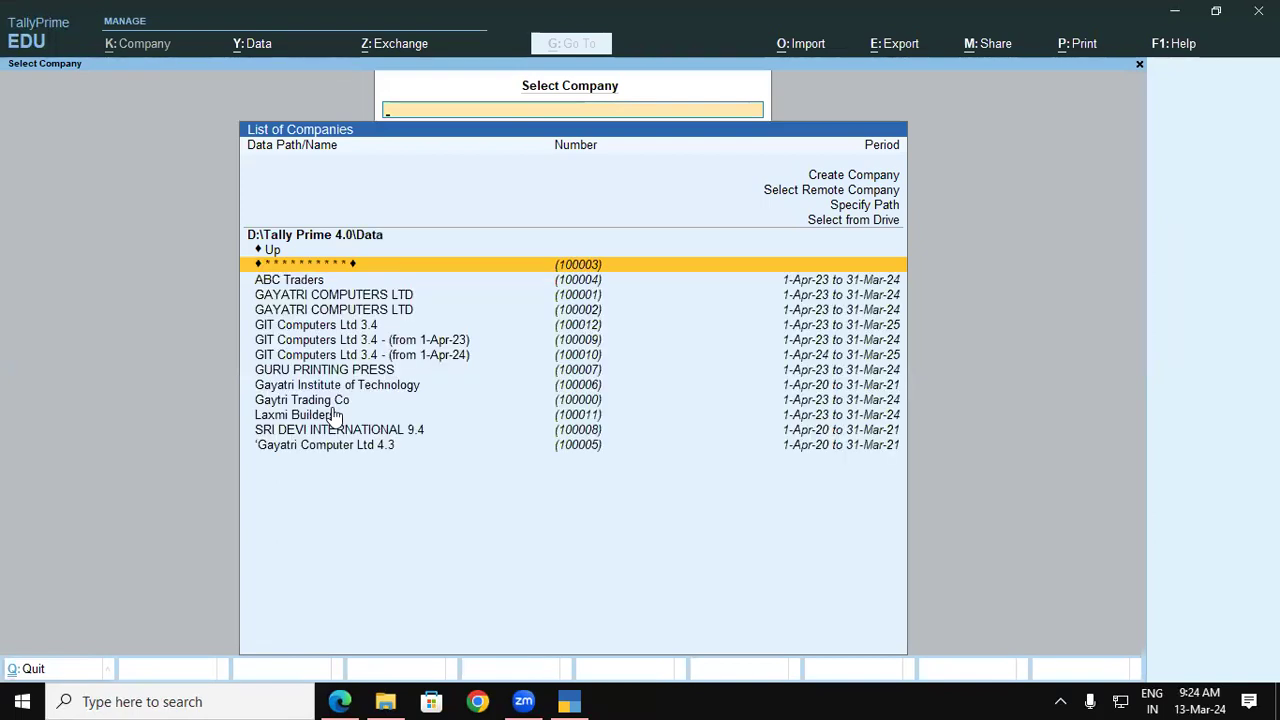
key(Down)
key(Down)
key(Down)
key(Down)
key(Down)
key(Down)
key(Down)
key(Down)
key(Down)
key(Down)
key(Down)
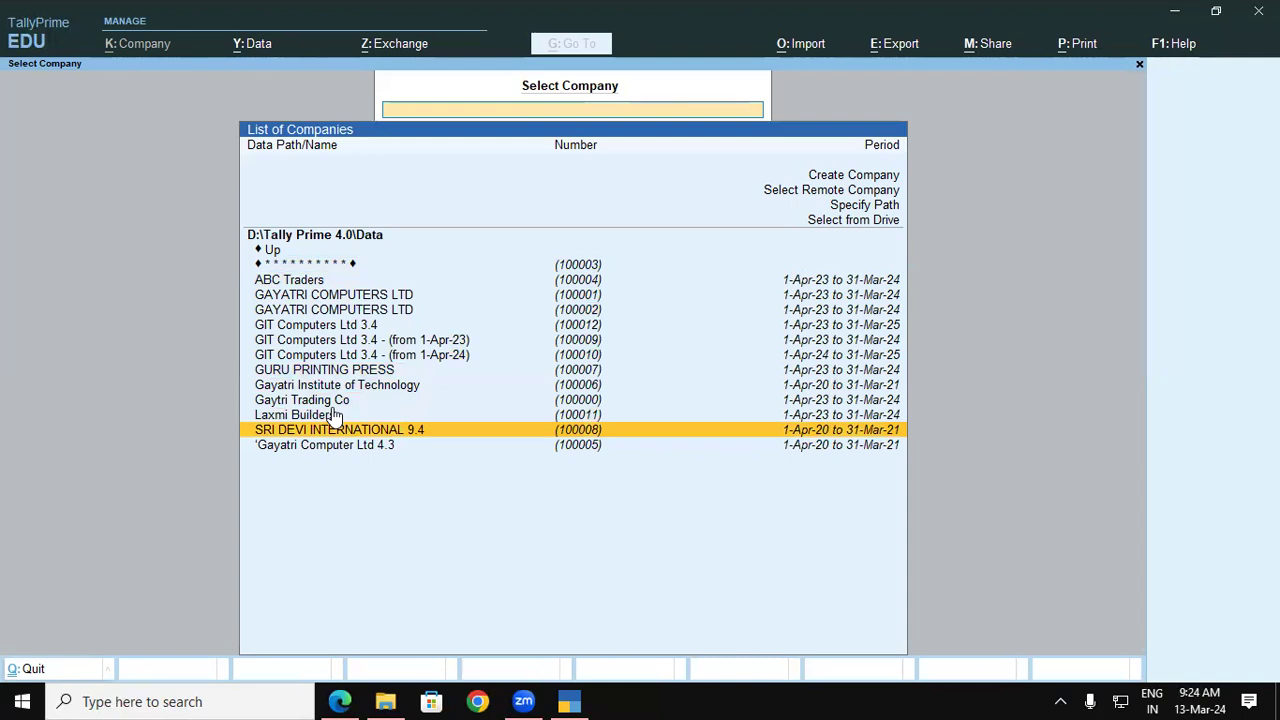
key(Return)
Open the Receivables report under Outstandings in the Statements of Accounts
key(Down)
key(Down)
key(Down)
key(Down)
key(Down)
key(Down)
key(Down)
key(Down)
key(Down)
key(Down)
key(Down)
key(Down)
key(Up)
key(Up)
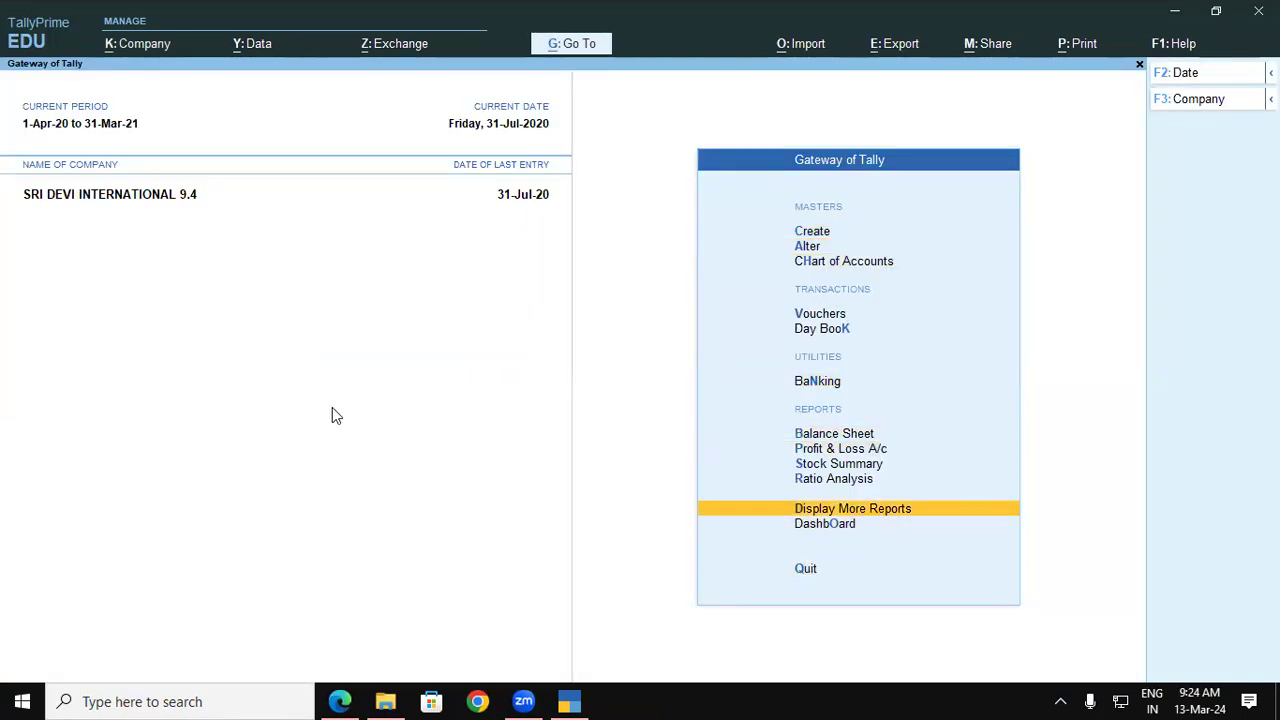
key(Return)
key(Down)
key(Down)
key(Down)
key(Down)
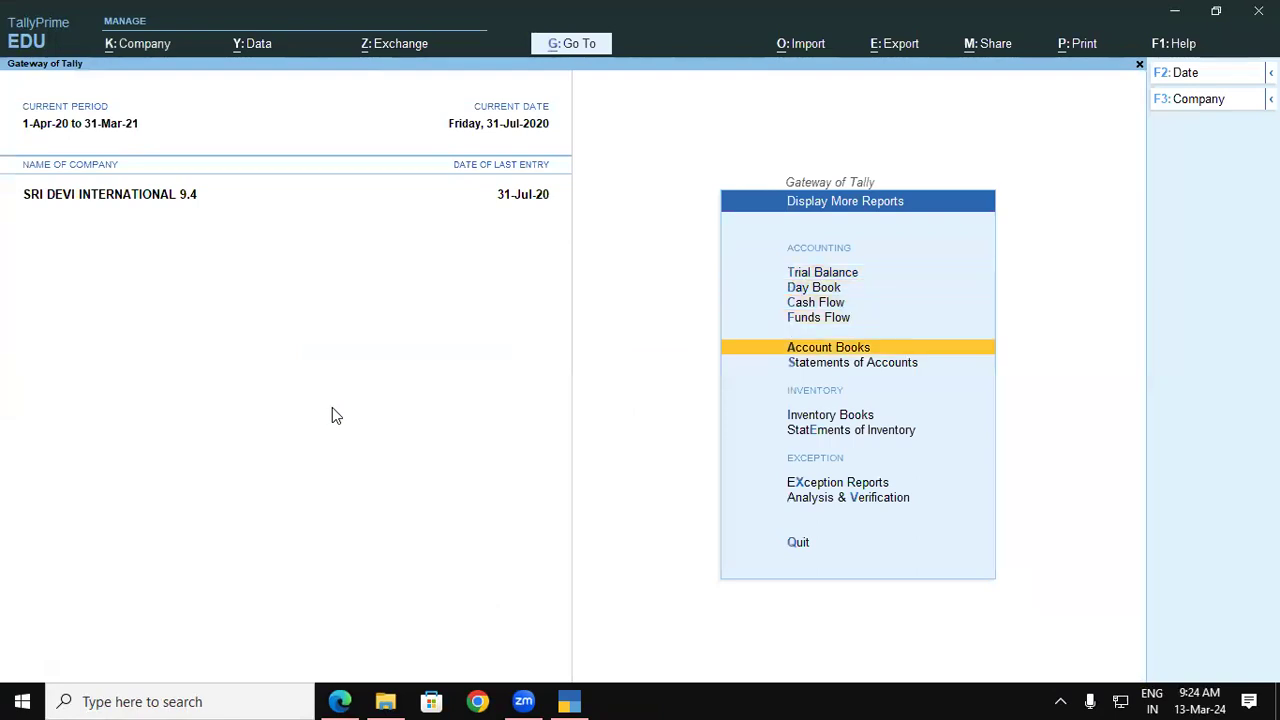
key(Down)
key(Return)
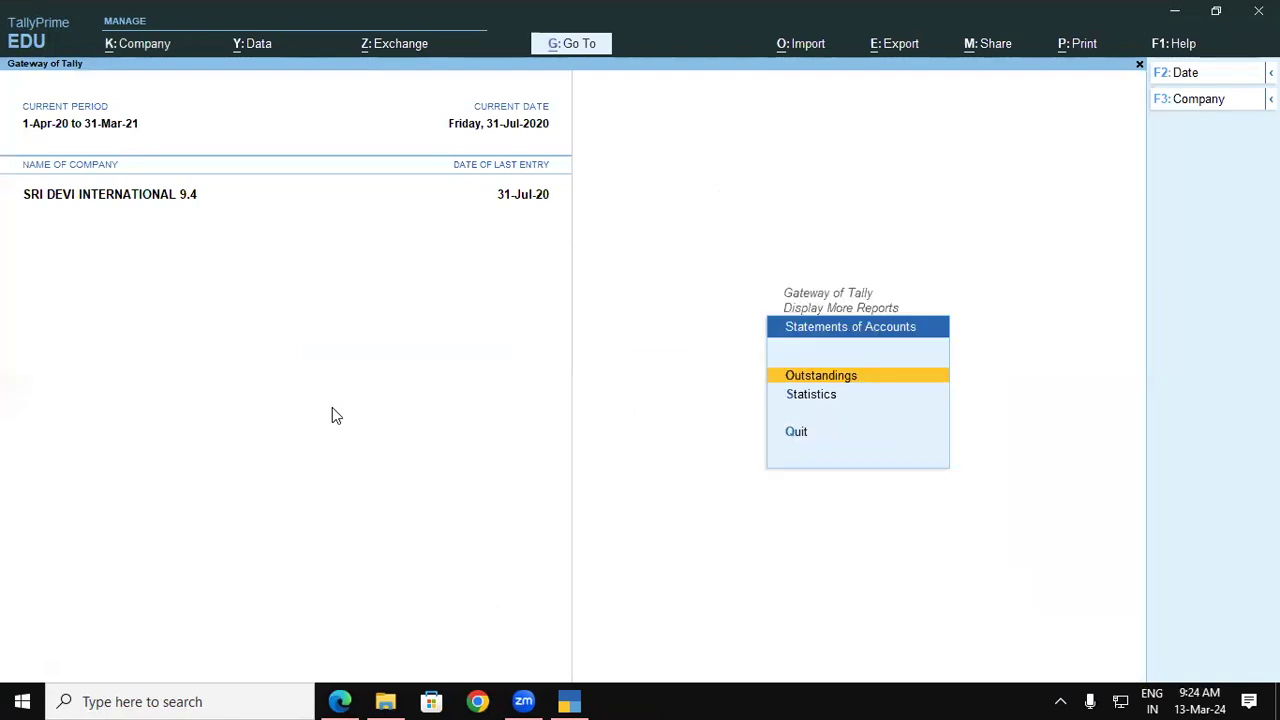
key(Return)
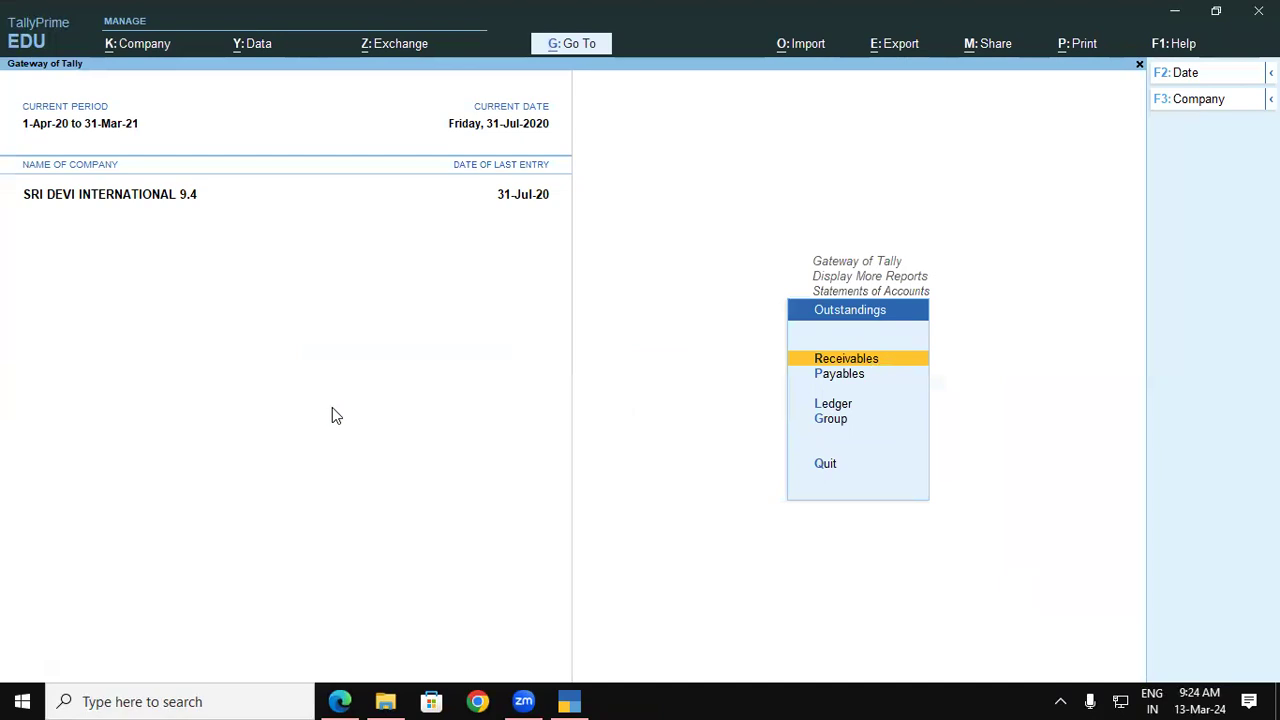
key(Return)
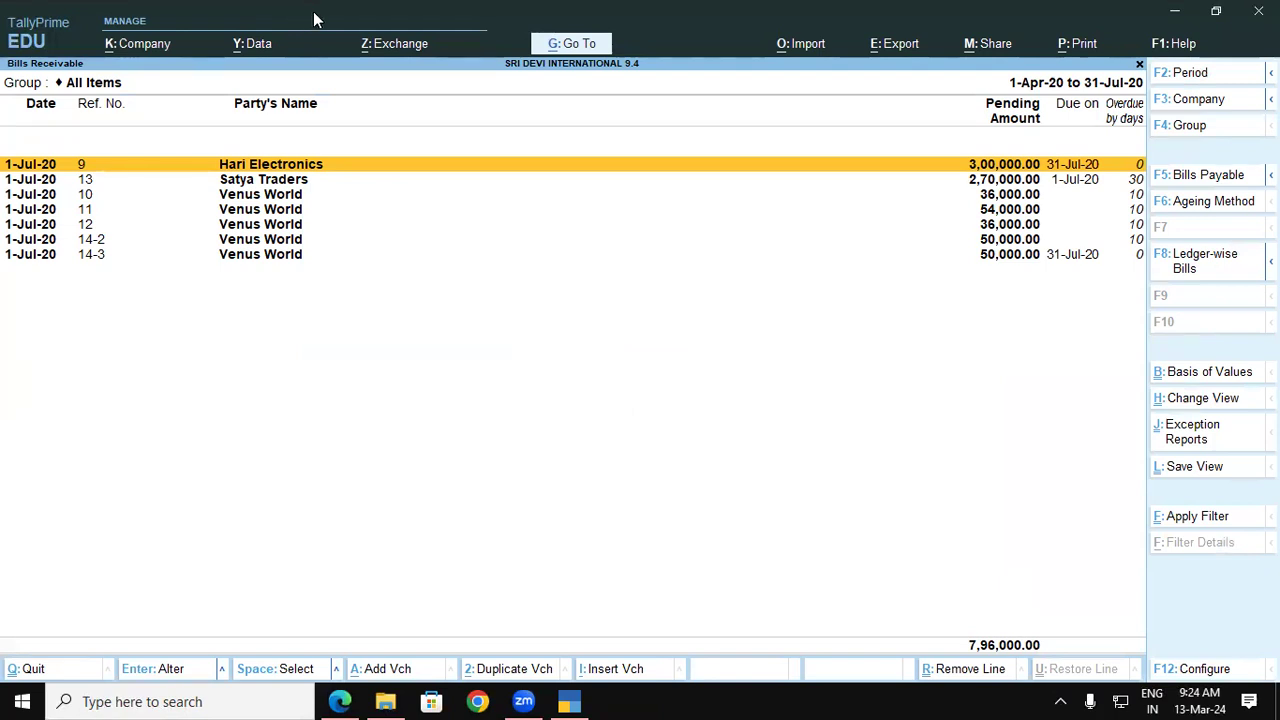
Configure the print settings of the current Bills Receivable report, choosing Reminder Letter as the report type
click(1080, 42)
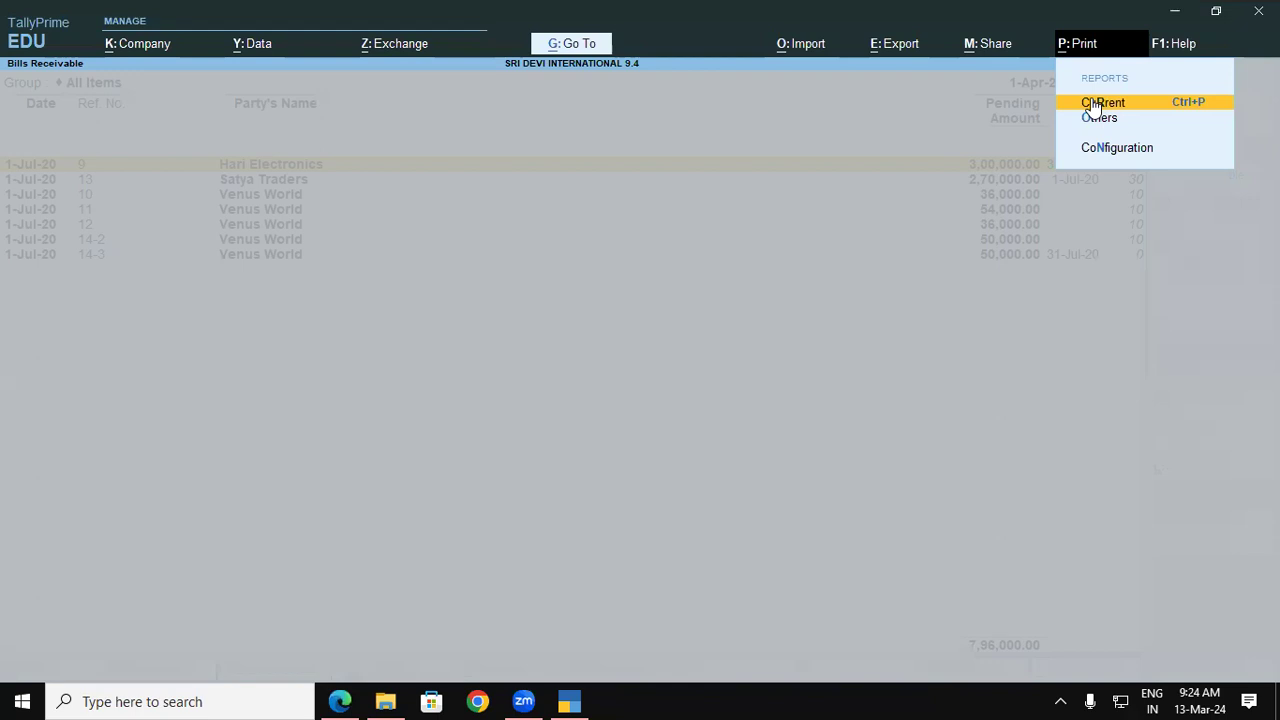
click(1093, 108)
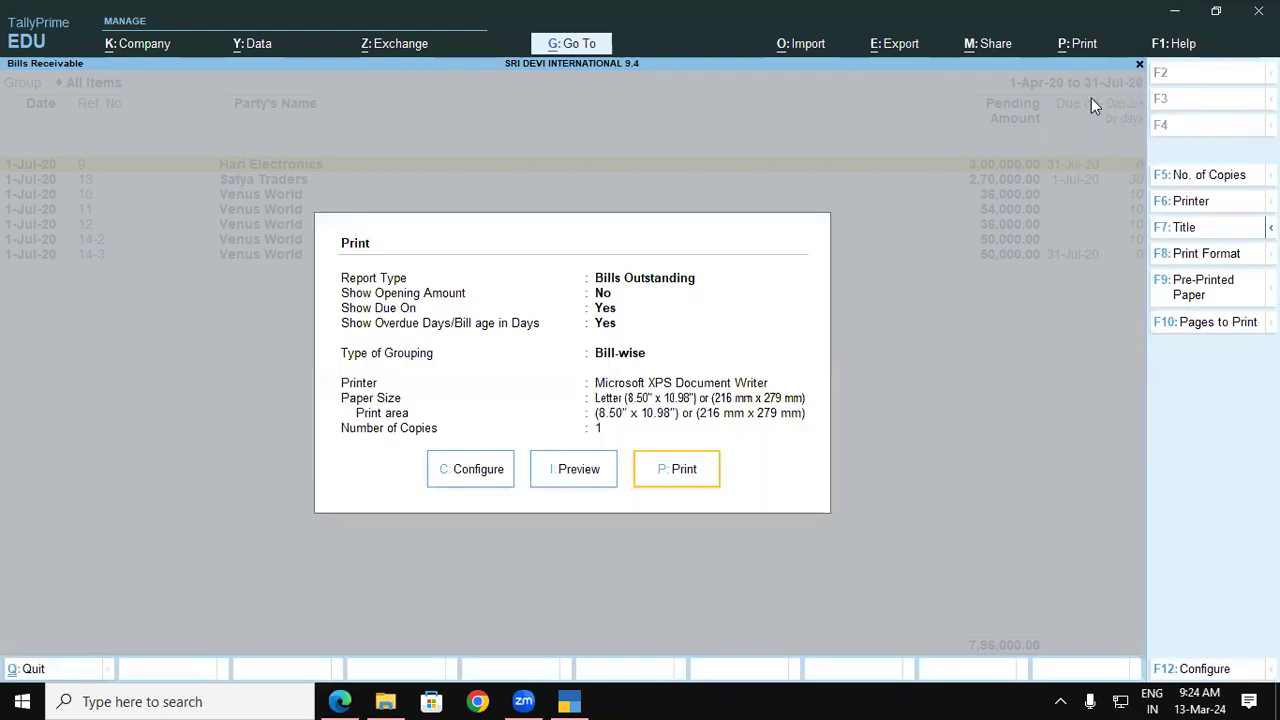
click(478, 474)
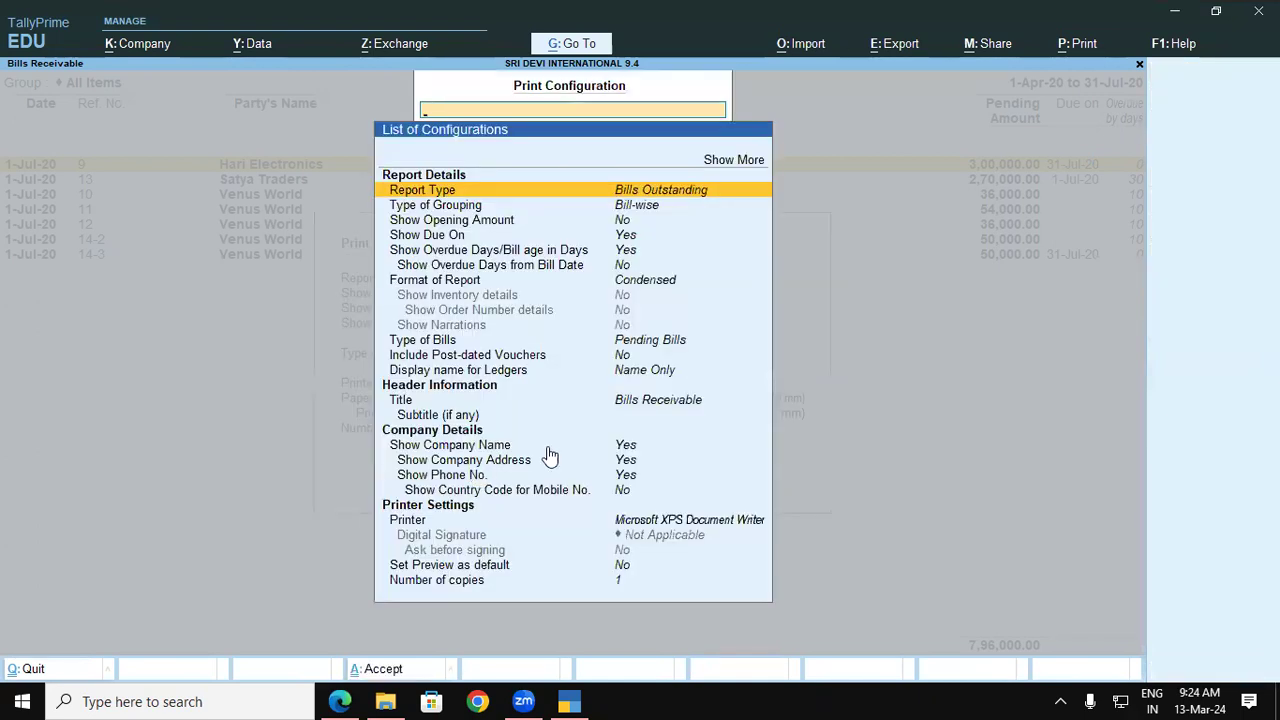
click(632, 188)
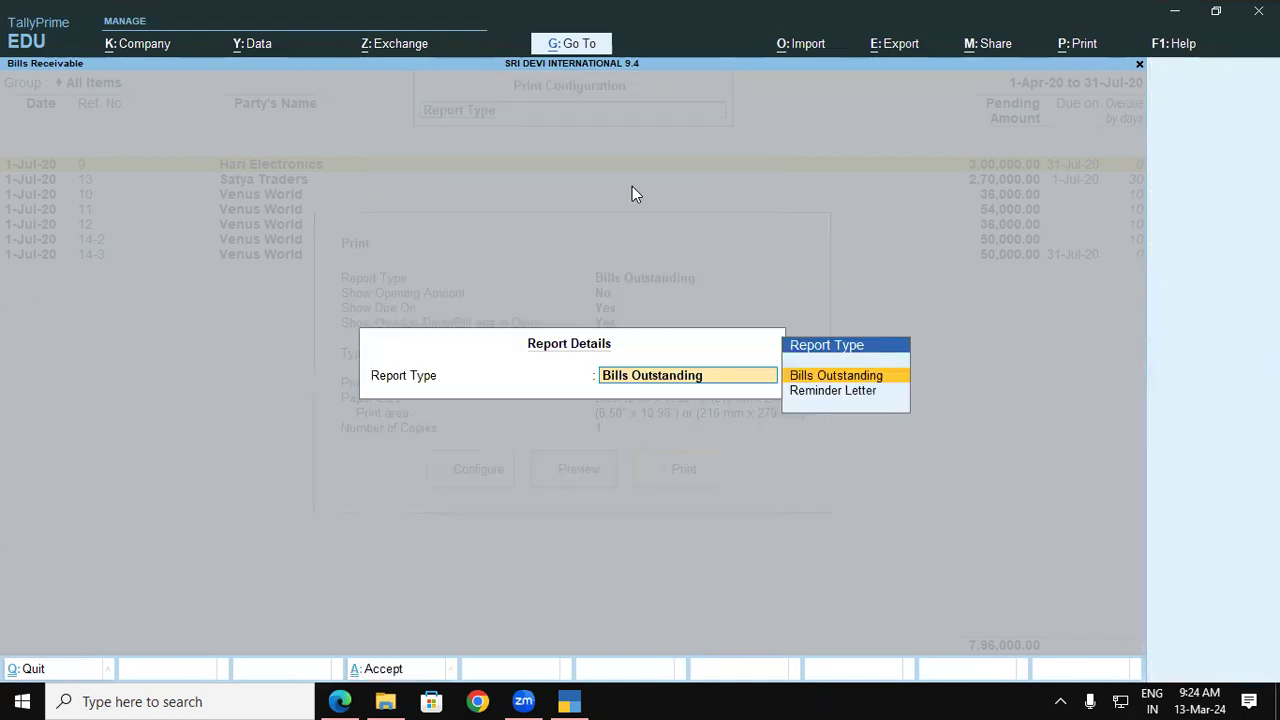
click(813, 392)
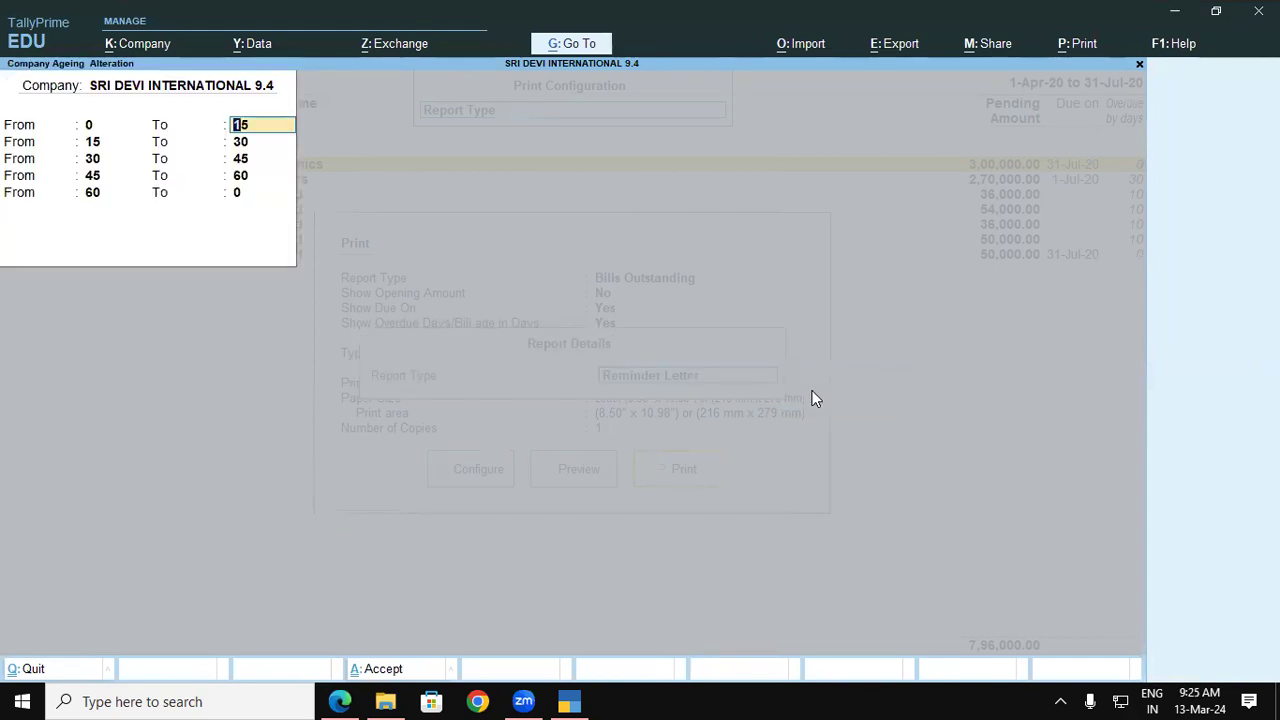
Set the company ageing to a single 0 to 60 days period and accept the reminder letter print configuration
text(60)
key(Return)
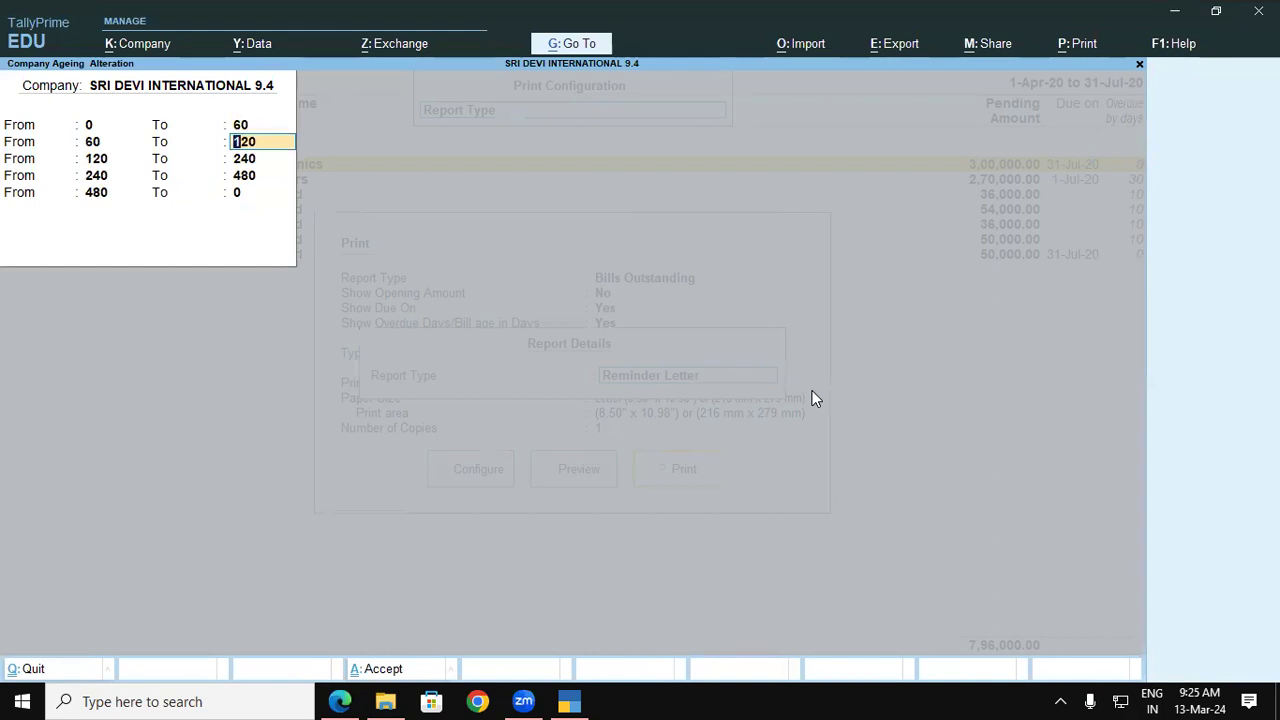
key(BackSpace)
key(Return)
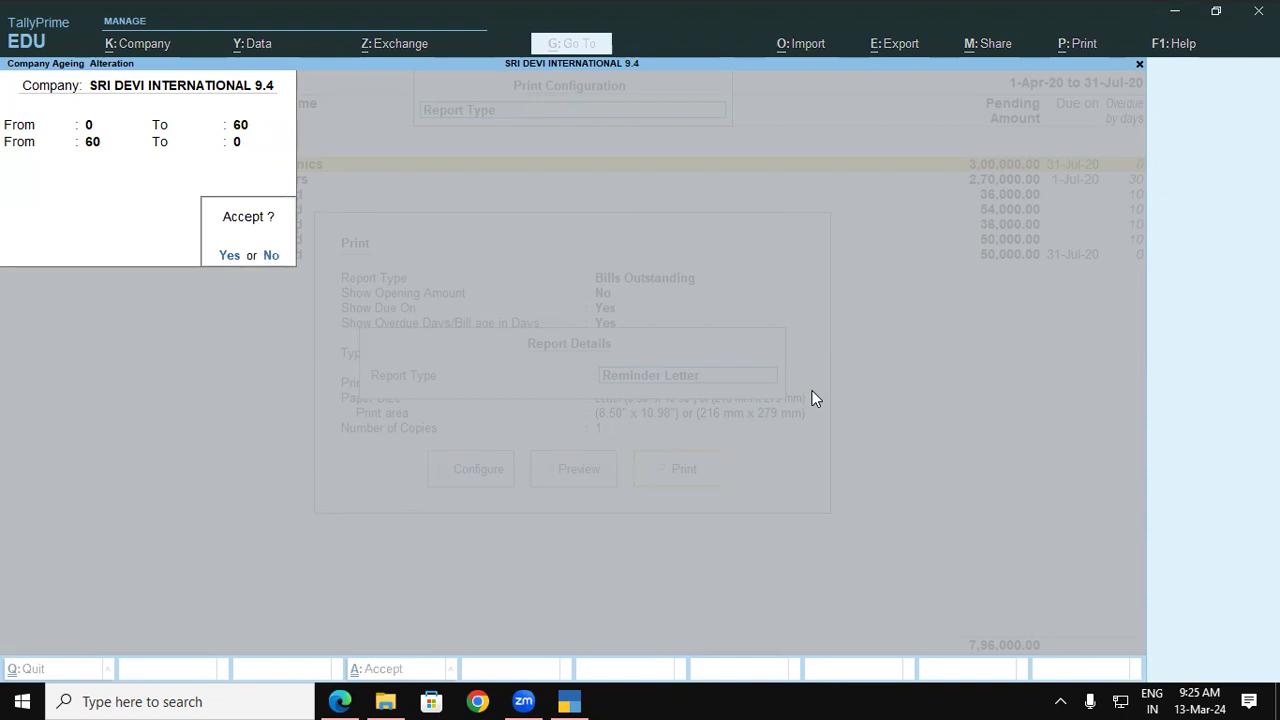
key(Return)
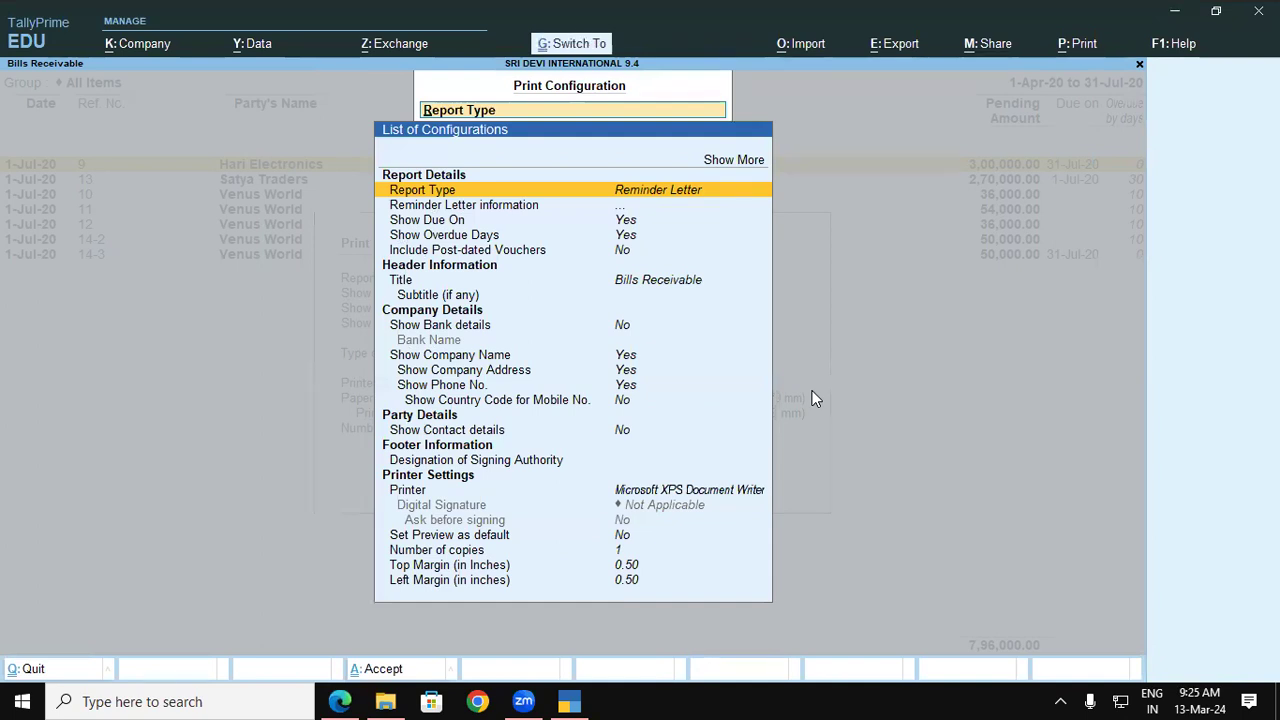
key(ctrl+a)
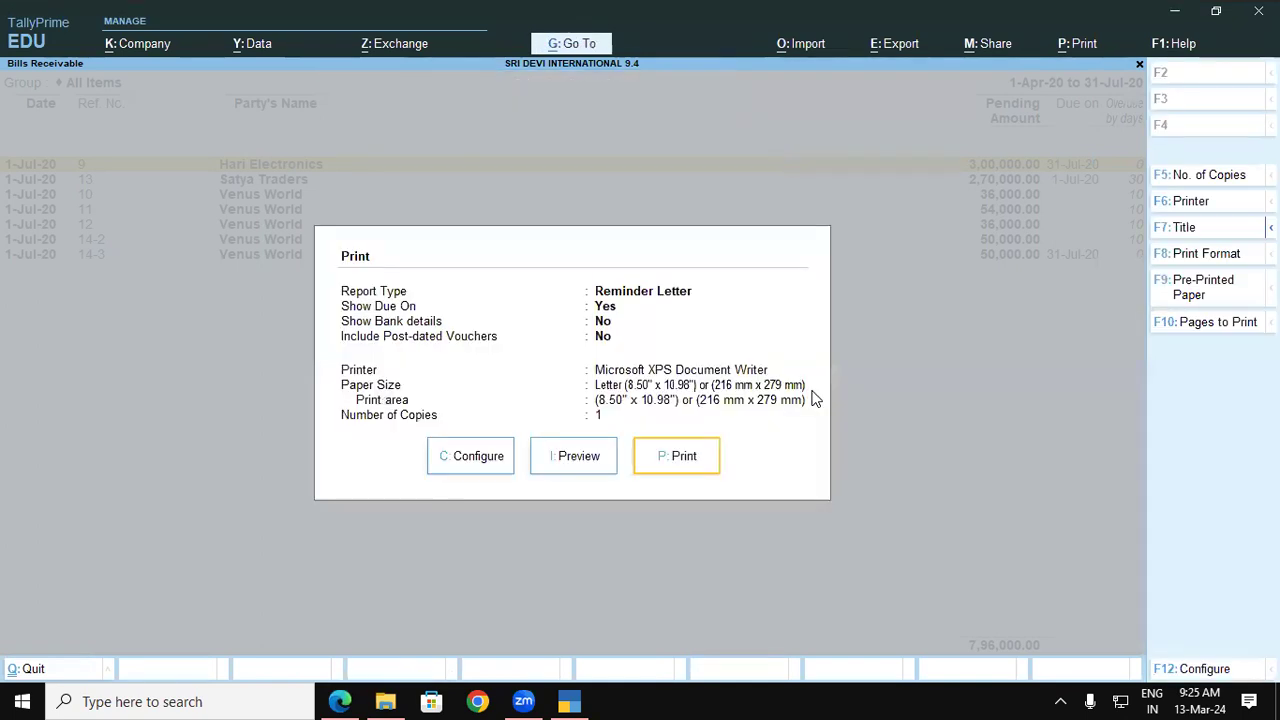
Preview the reminder letter and examine the enlarged first page addressed to Hari Electronics
click(597, 457)
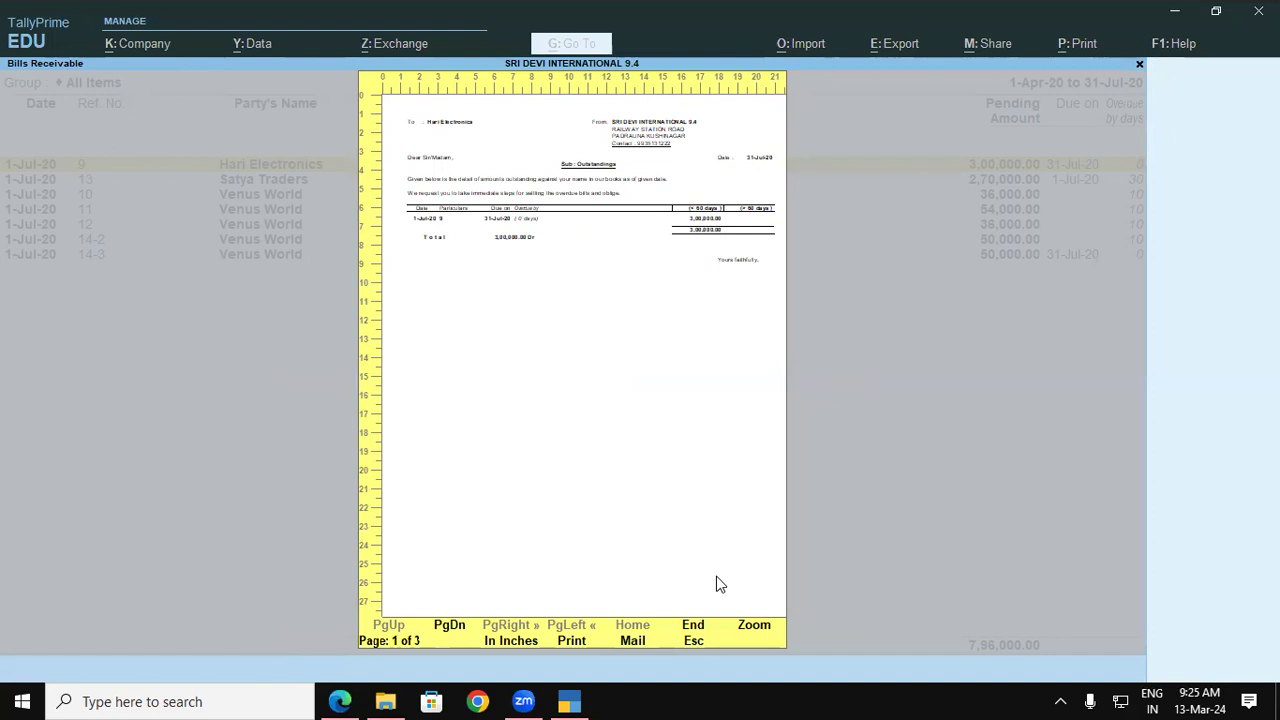
click(757, 639)
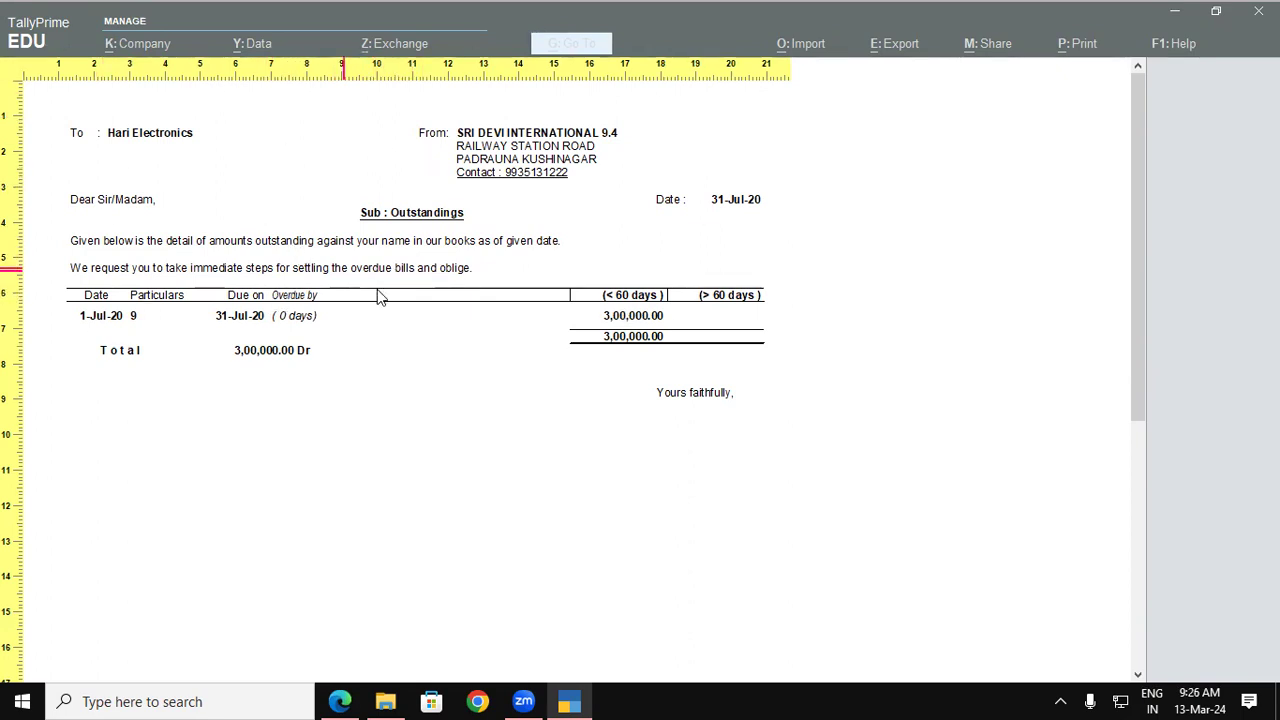
drag(1143, 364, 1130, 317)
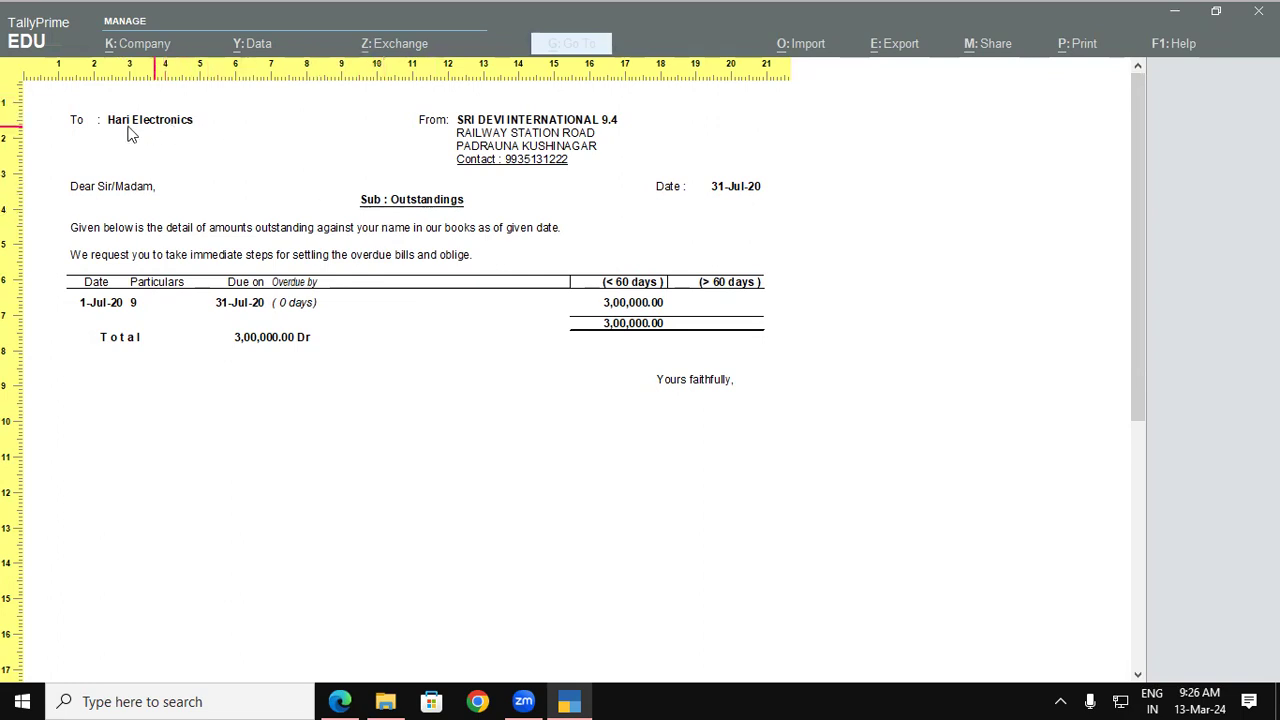
click(266, 148)
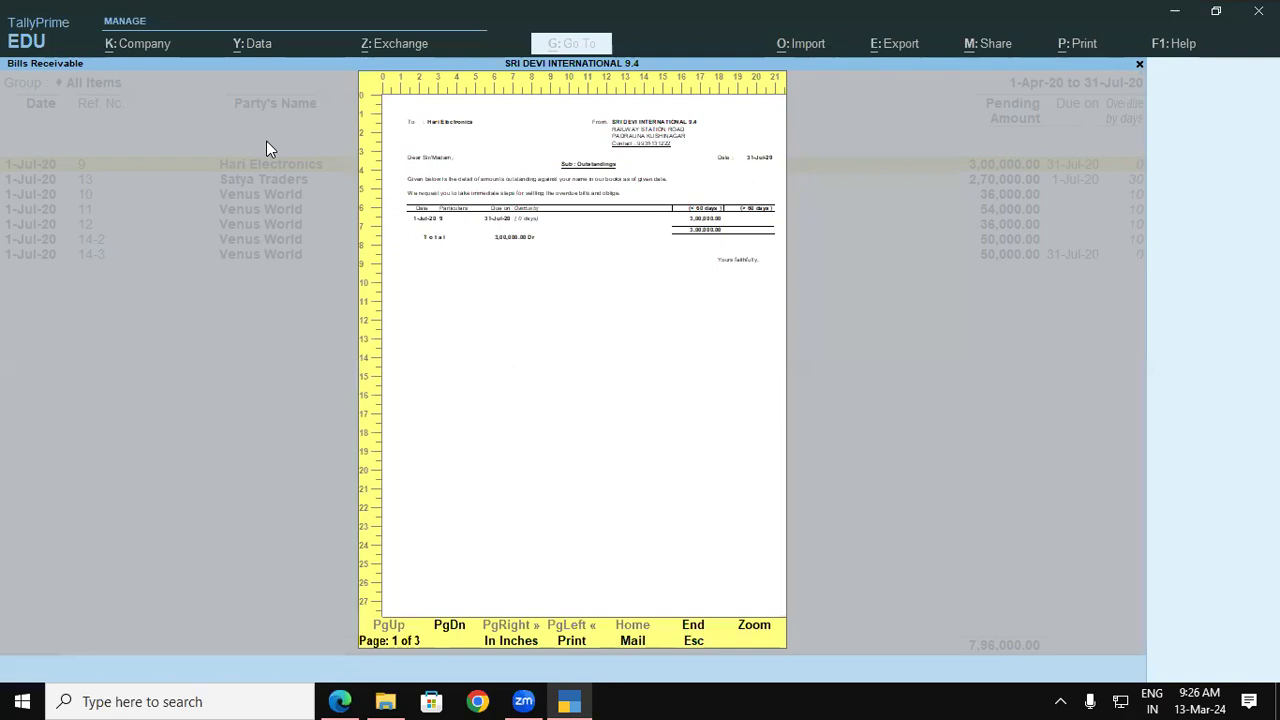
Examine the enlarged reminder letters for Satya Traders, Venus World and Hari Electronics, and close the preview
key(Page_Down)
click(750, 628)
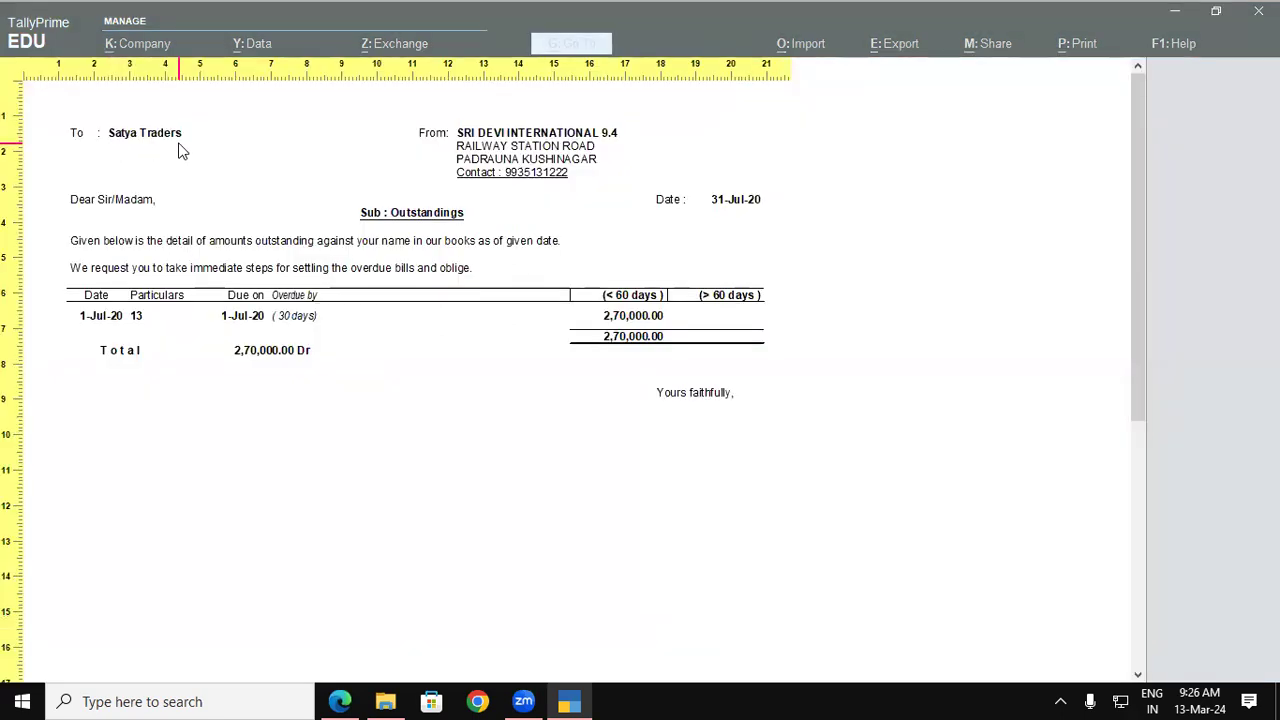
scroll(182, 151, down, 5)
scroll(182, 151, down, 10)
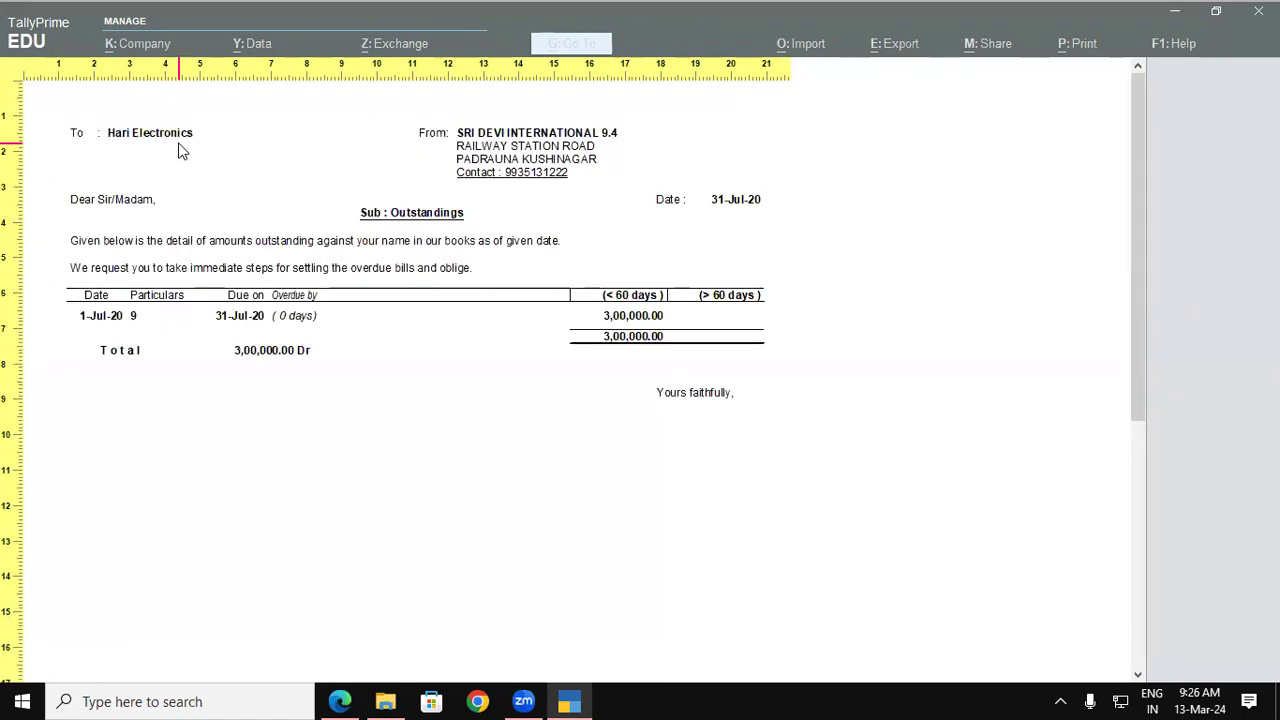
scroll(182, 151, down, 12)
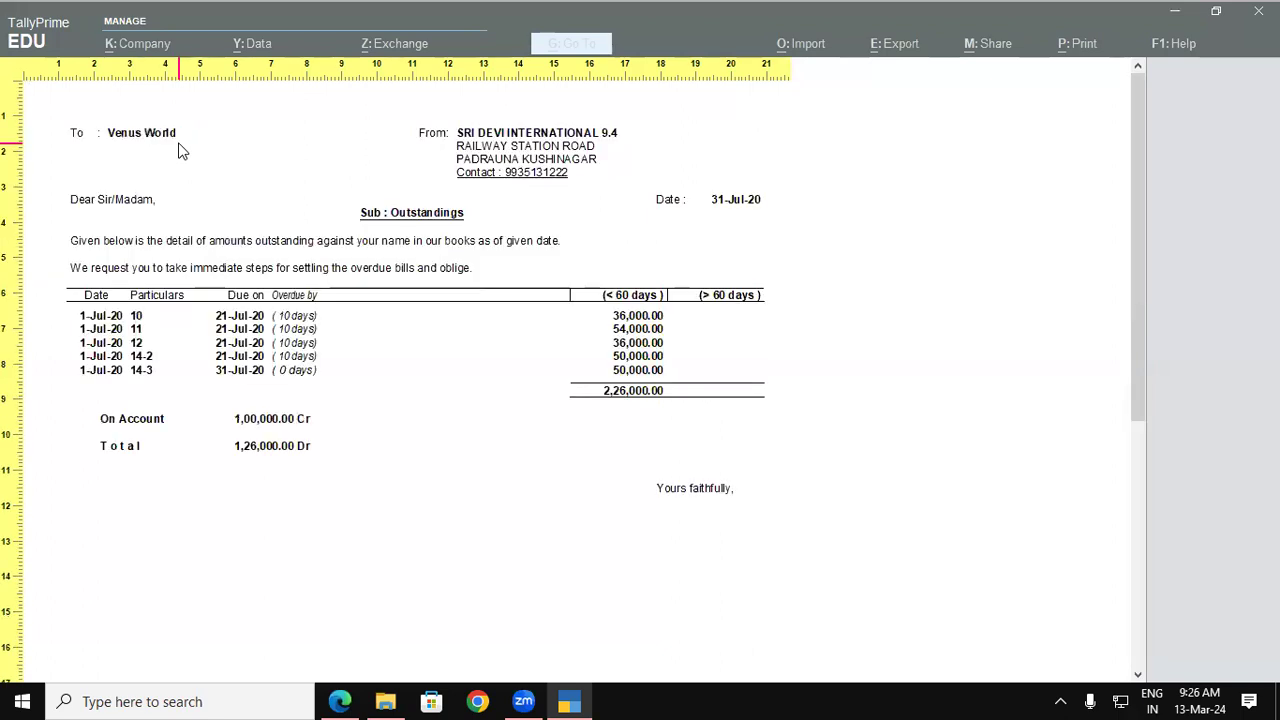
scroll(182, 151, down, 5)
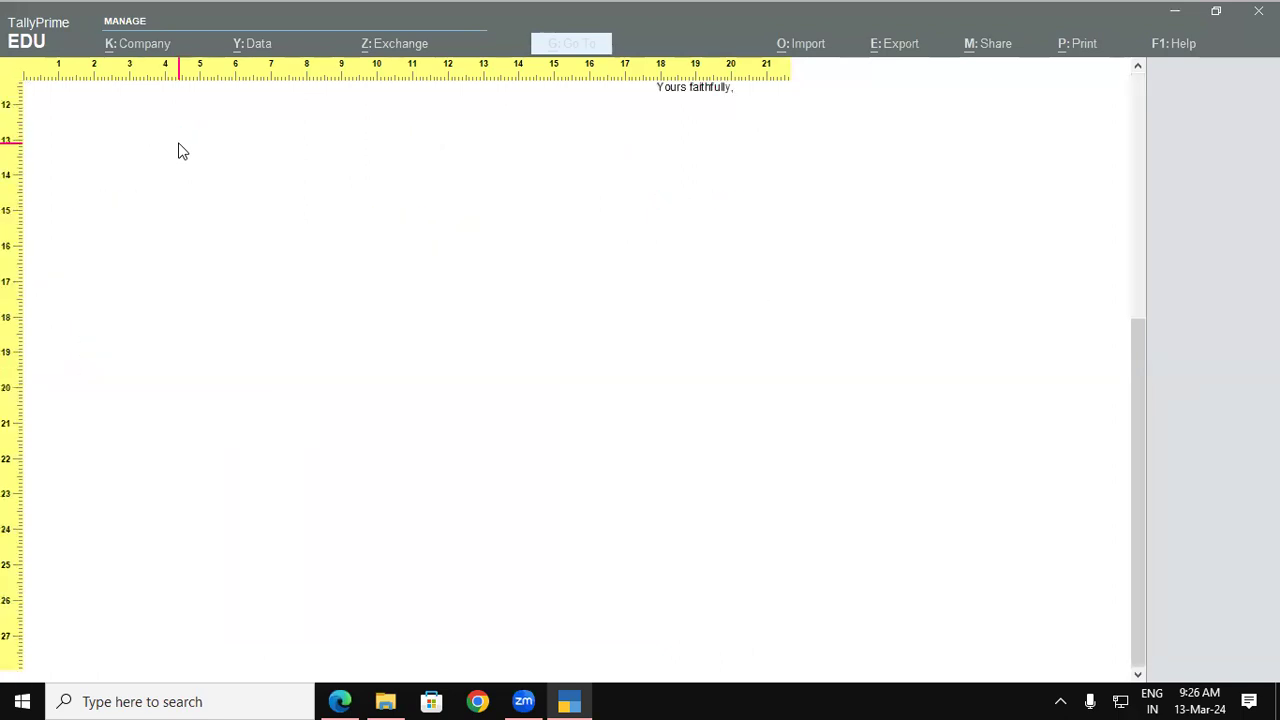
scroll(182, 151, up, 6)
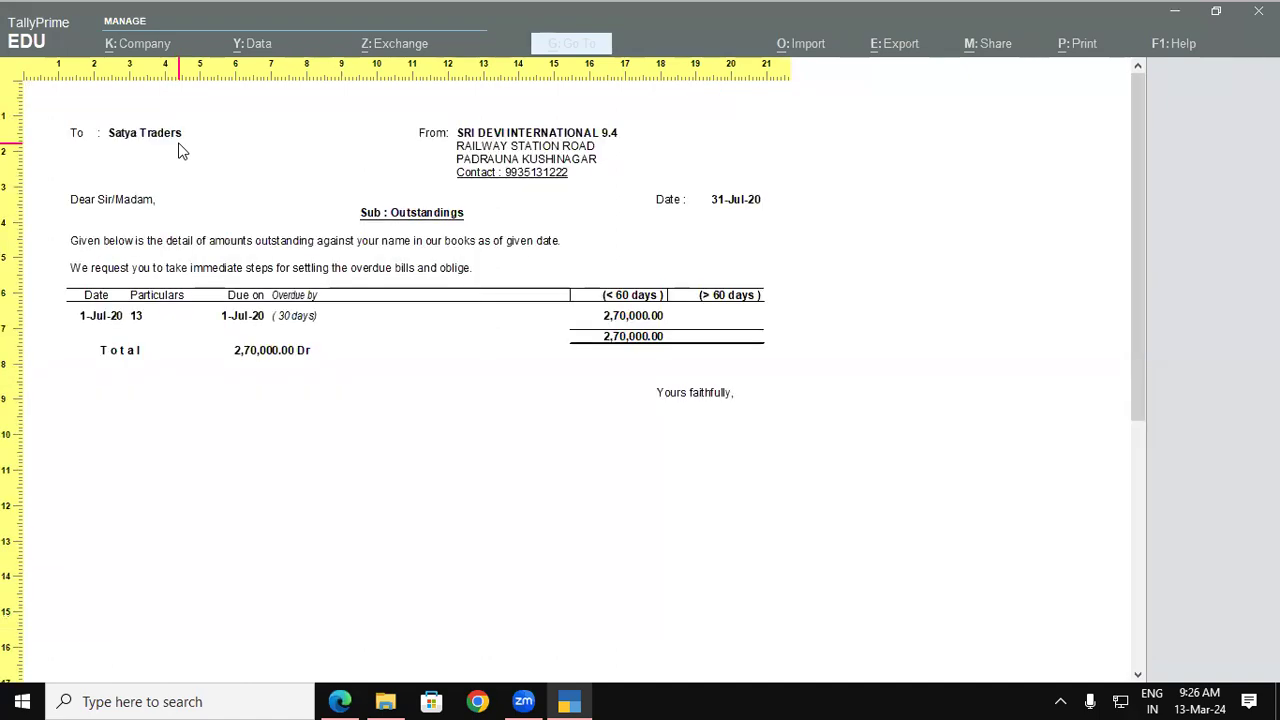
scroll(182, 151, up, 6)
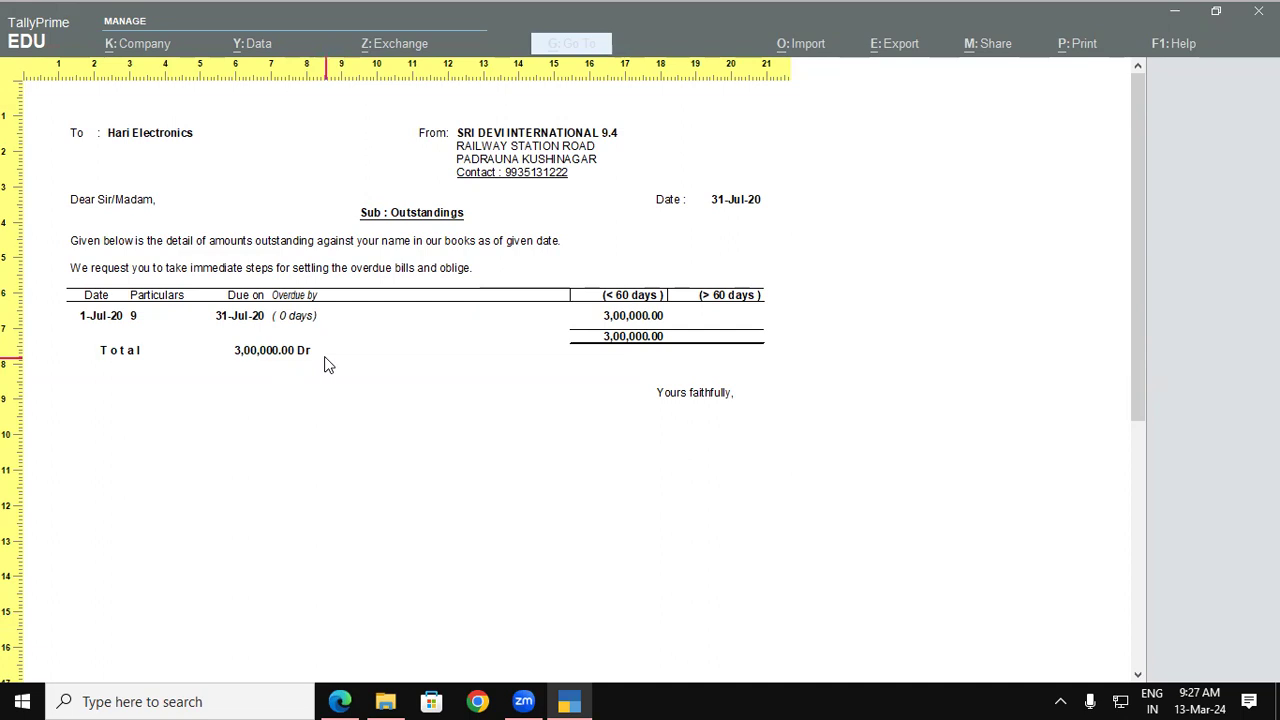
key(Escape)
key(Escape)
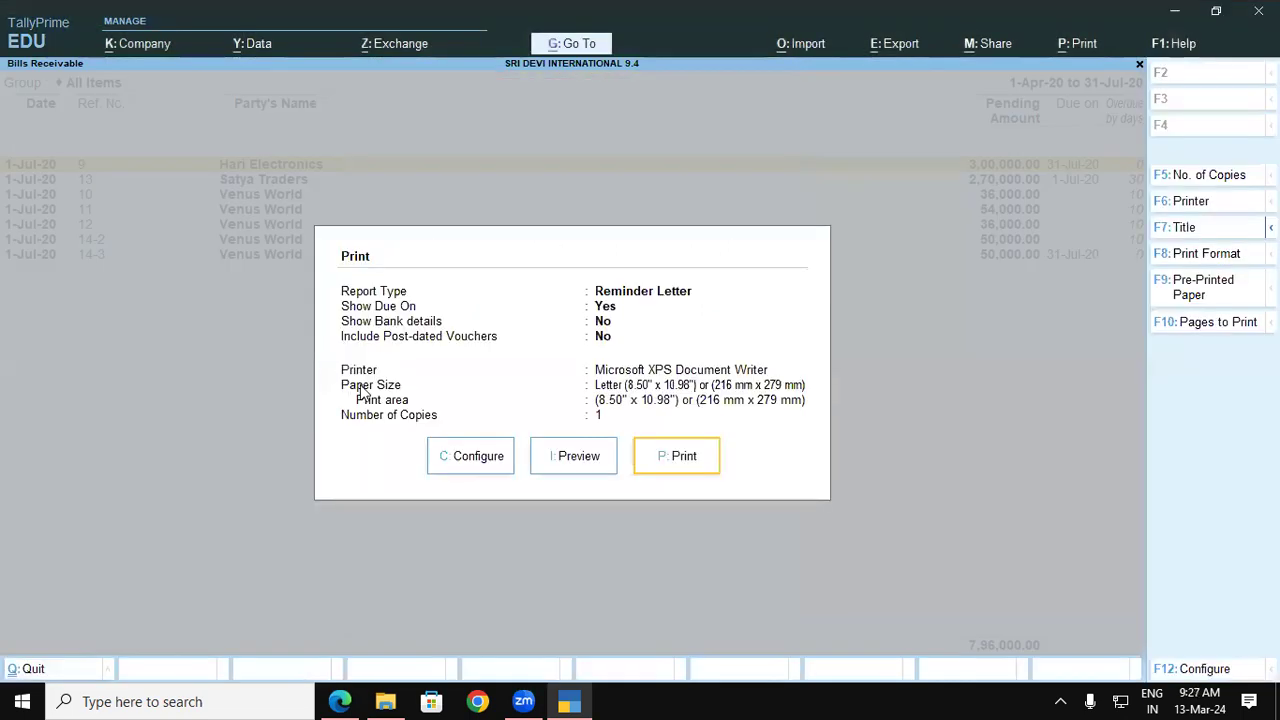
Review the first and second paragraph texts in the Reminder Letter information of the print configuration
click(479, 456)
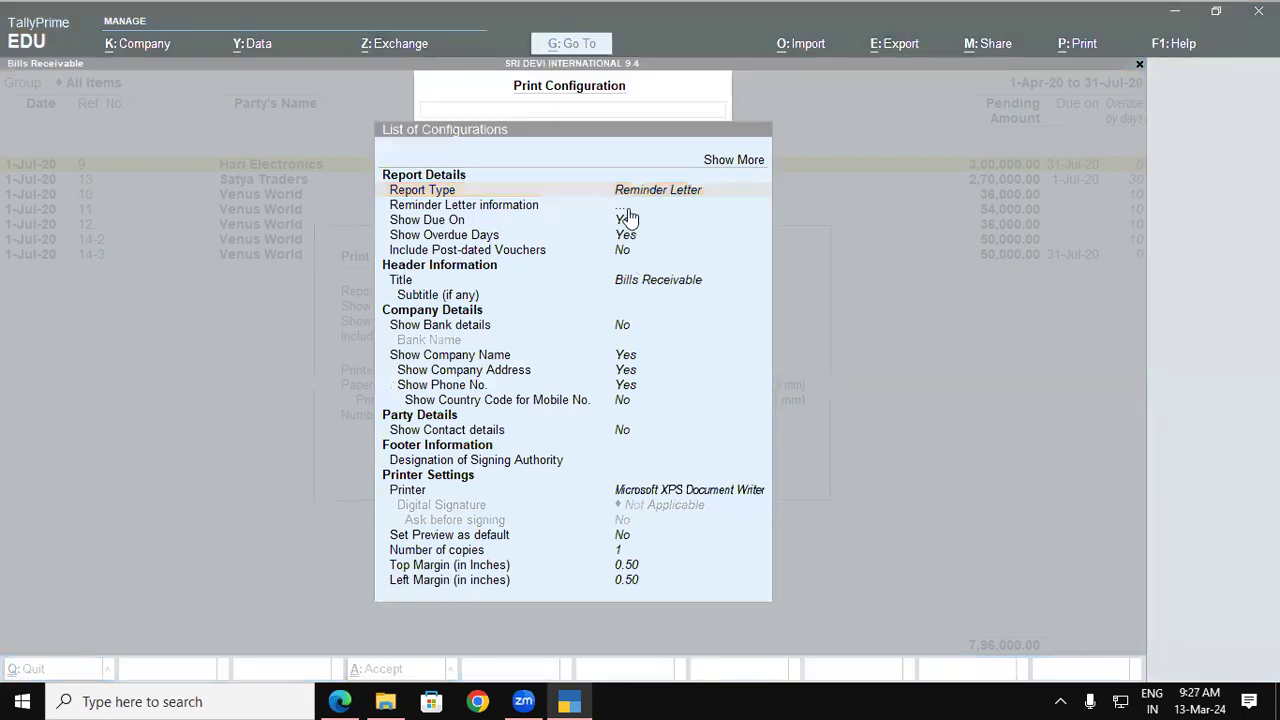
click(622, 208)
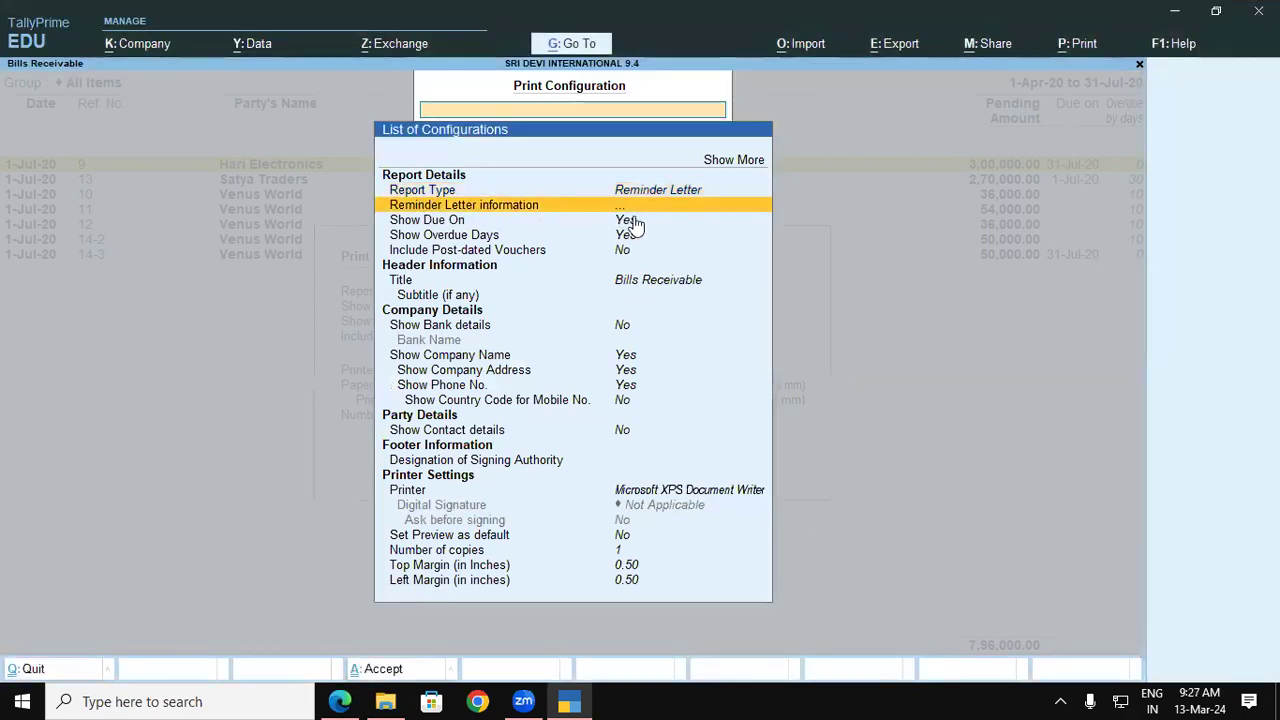
key(Return)
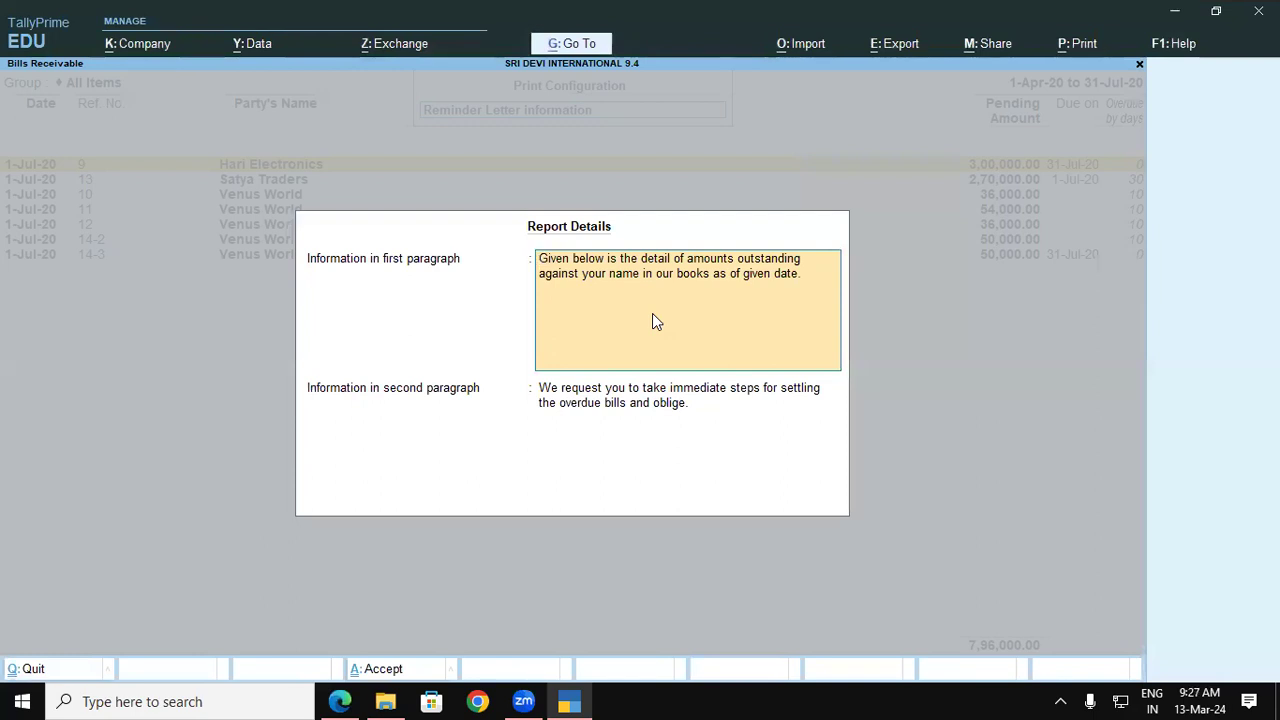
key(ctrl)
key(ctrl+a)
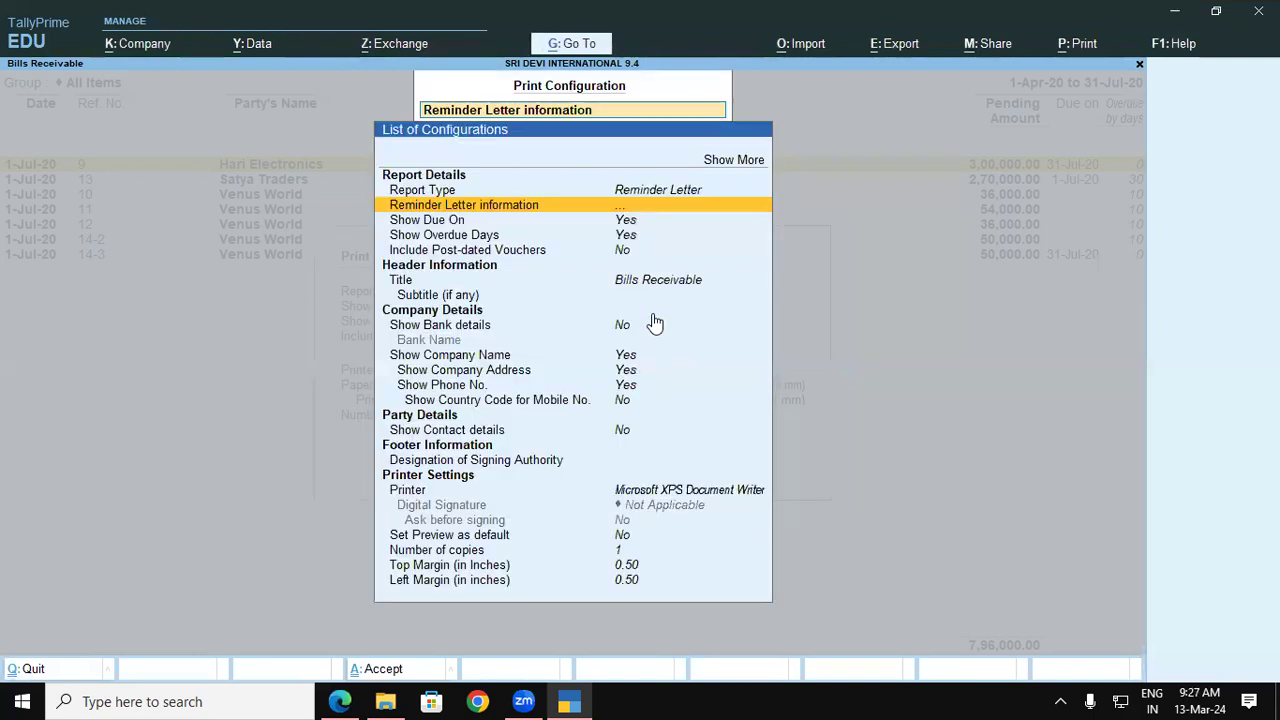
Leave the print configuration and reopen the Receivables report under Outstandings in the Statements of Accounts
key(Escape)
key(Escape)
key(Escape)
key(Escape)
key(Escape)
key(Escape)
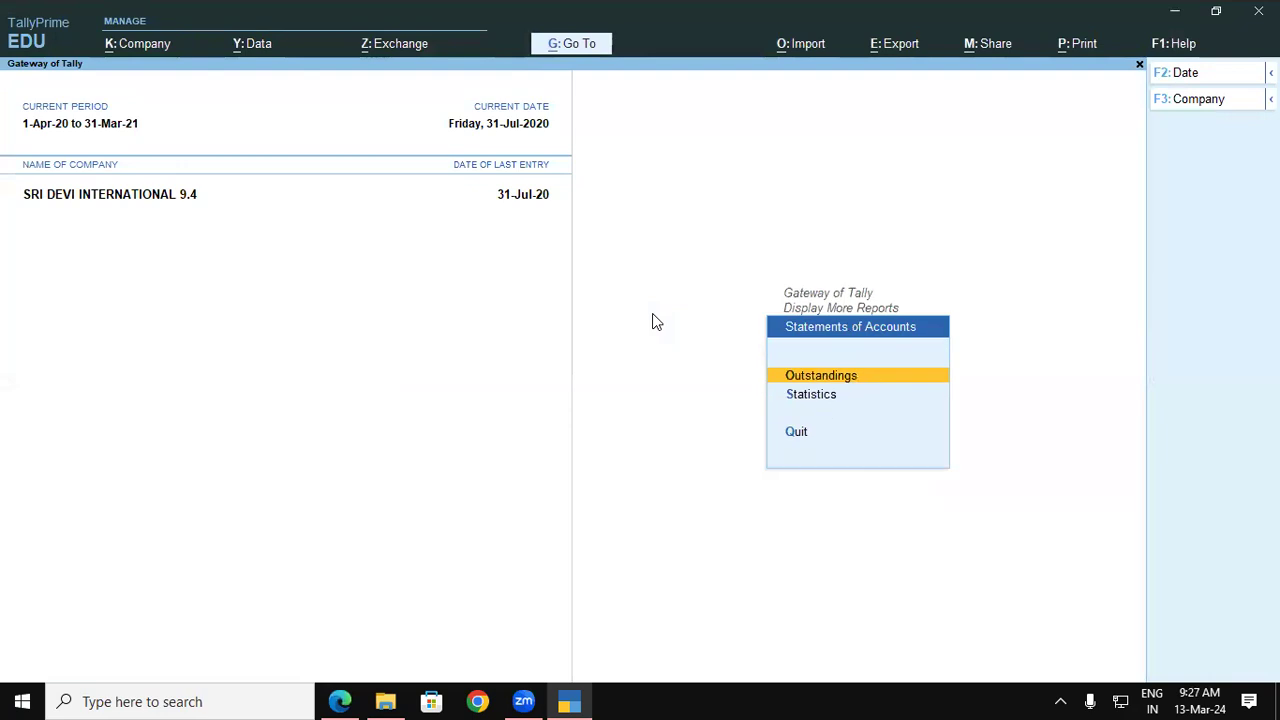
key(Return)
key(Down)
key(Down)
key(Down)
key(Down)
key(Down)
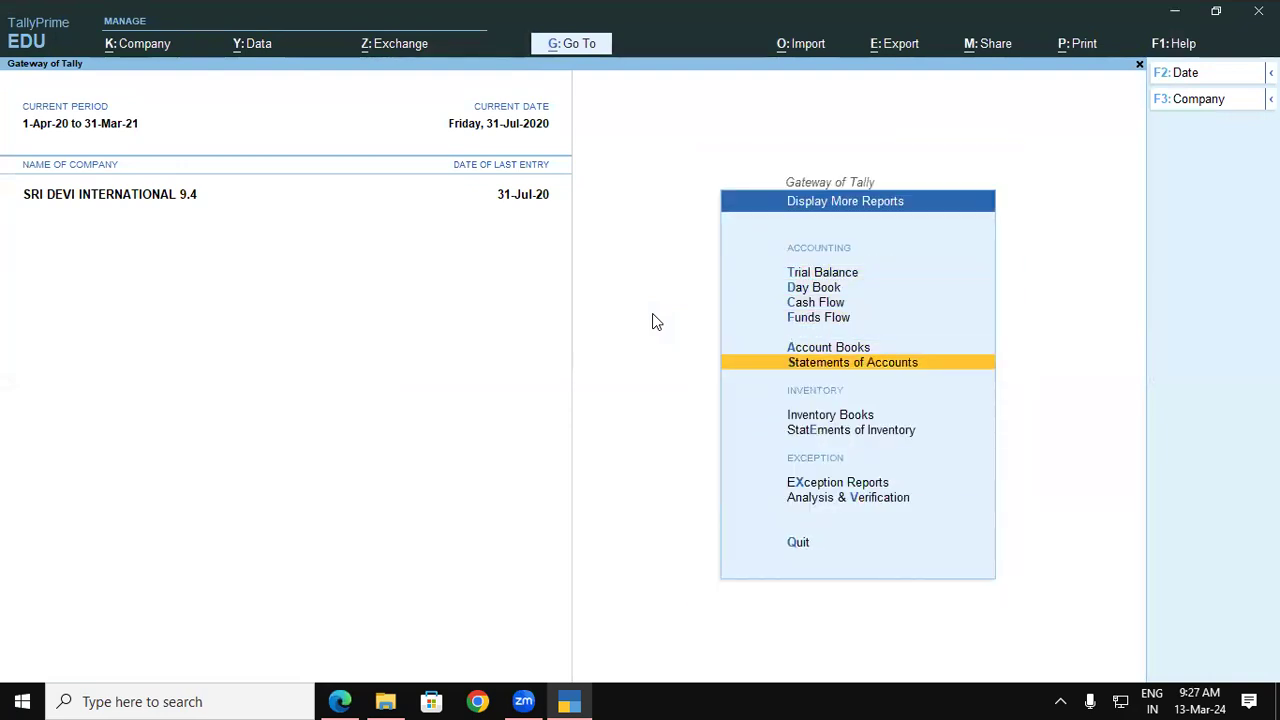
key(Return)
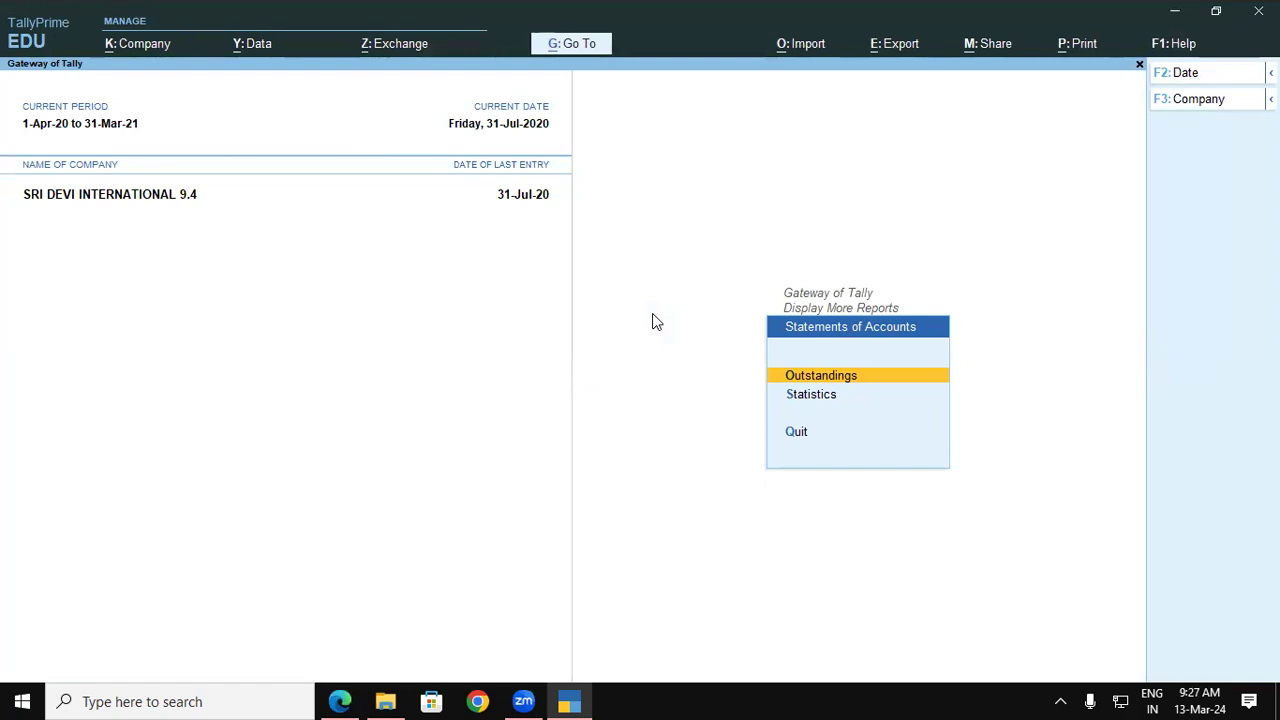
key(Return)
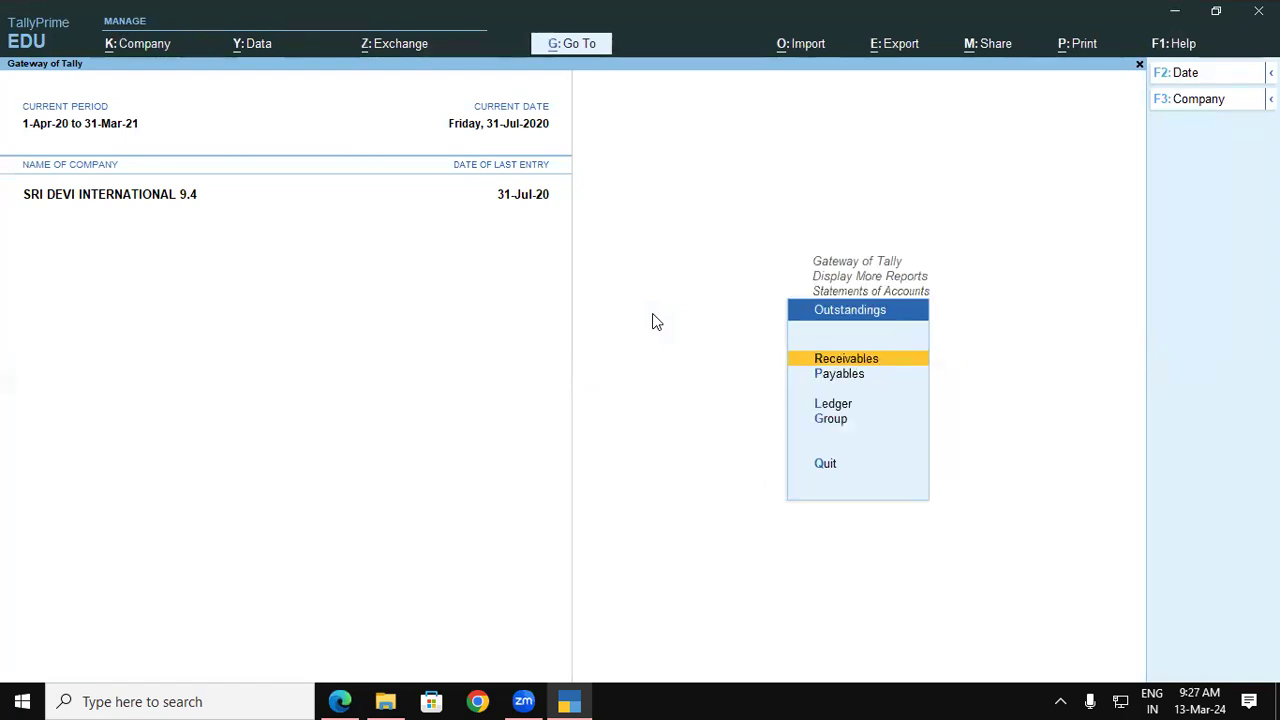
key(Return)
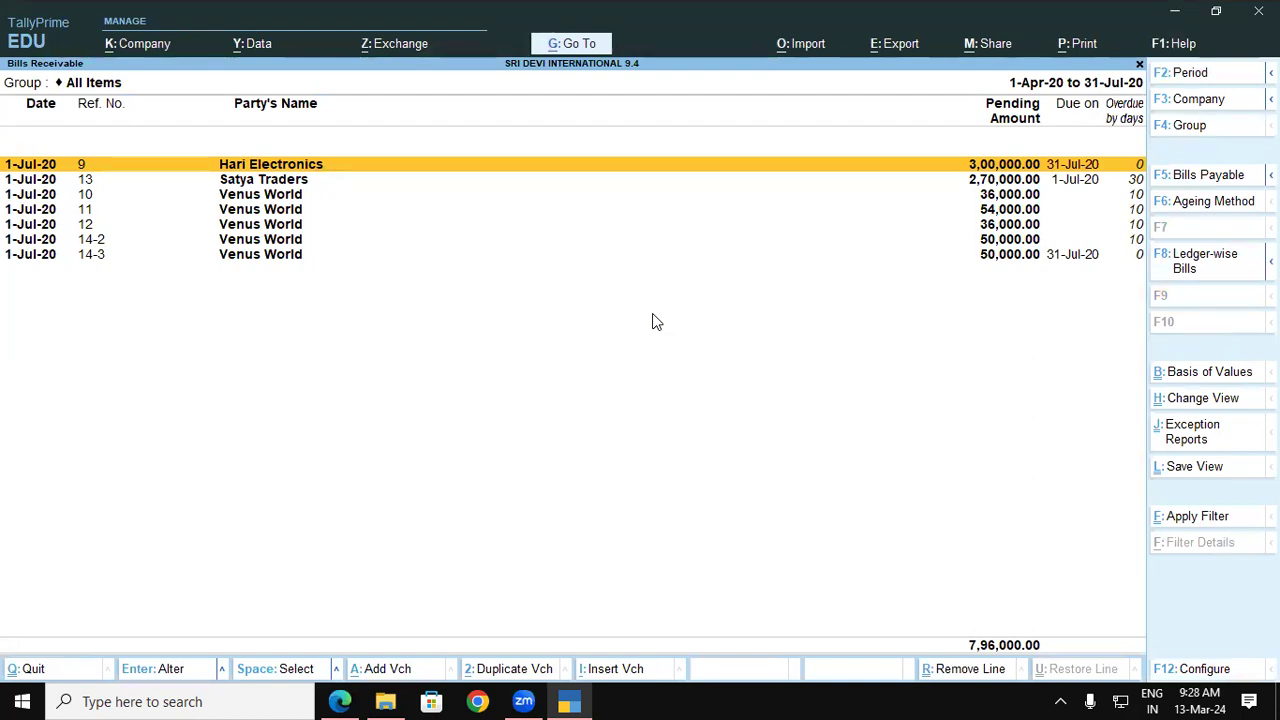
Configure printing of the current Bills Receivable report as a Reminder Letter with a 90-day company ageing period
key(alt)
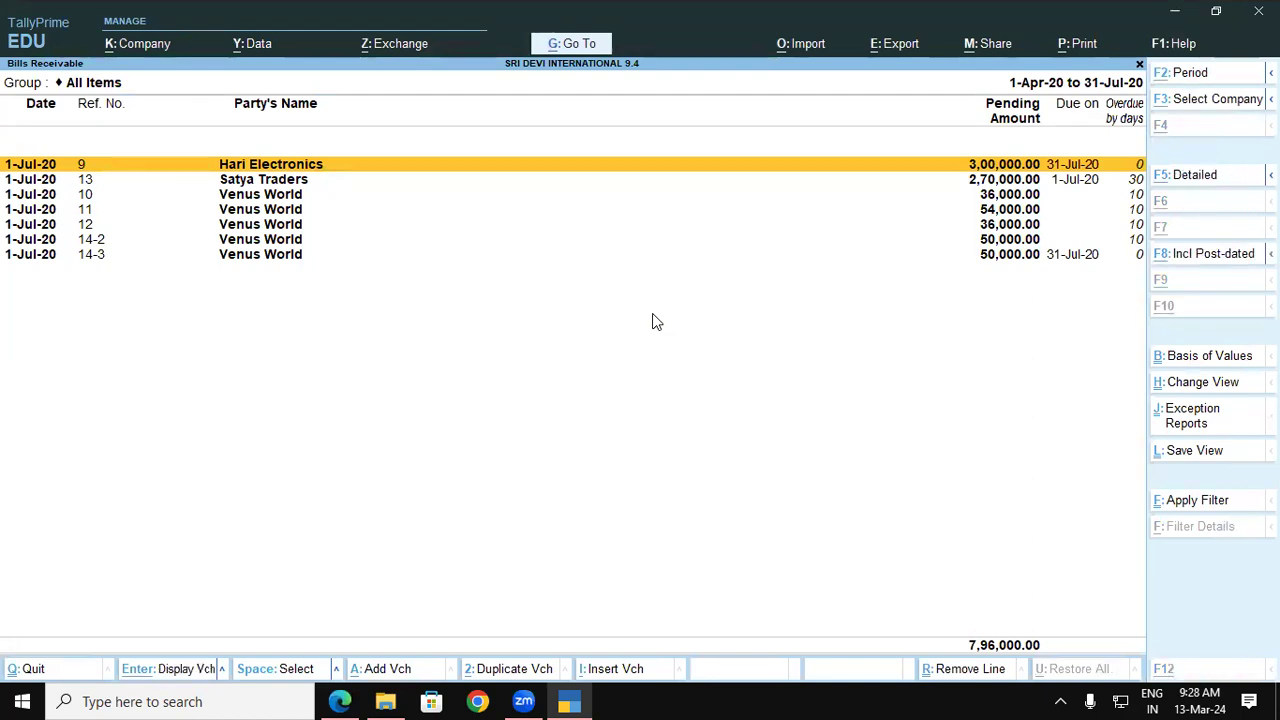
key(alt+p)
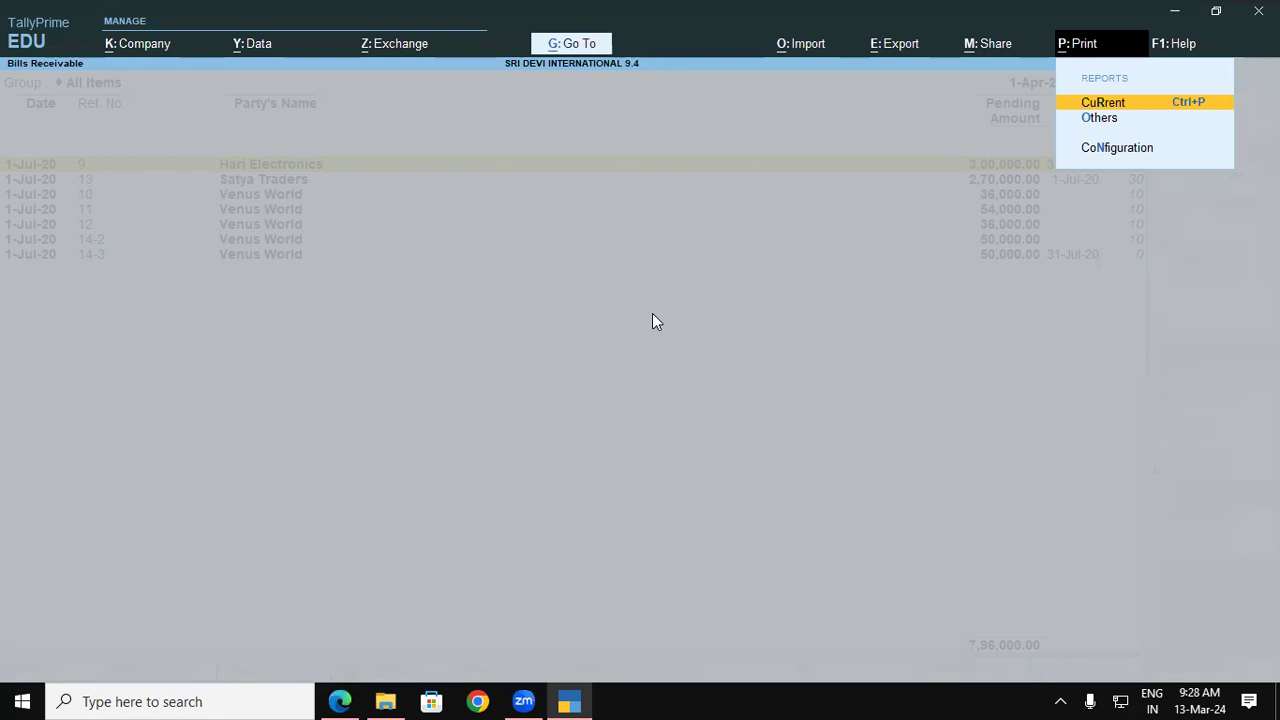
key(Return)
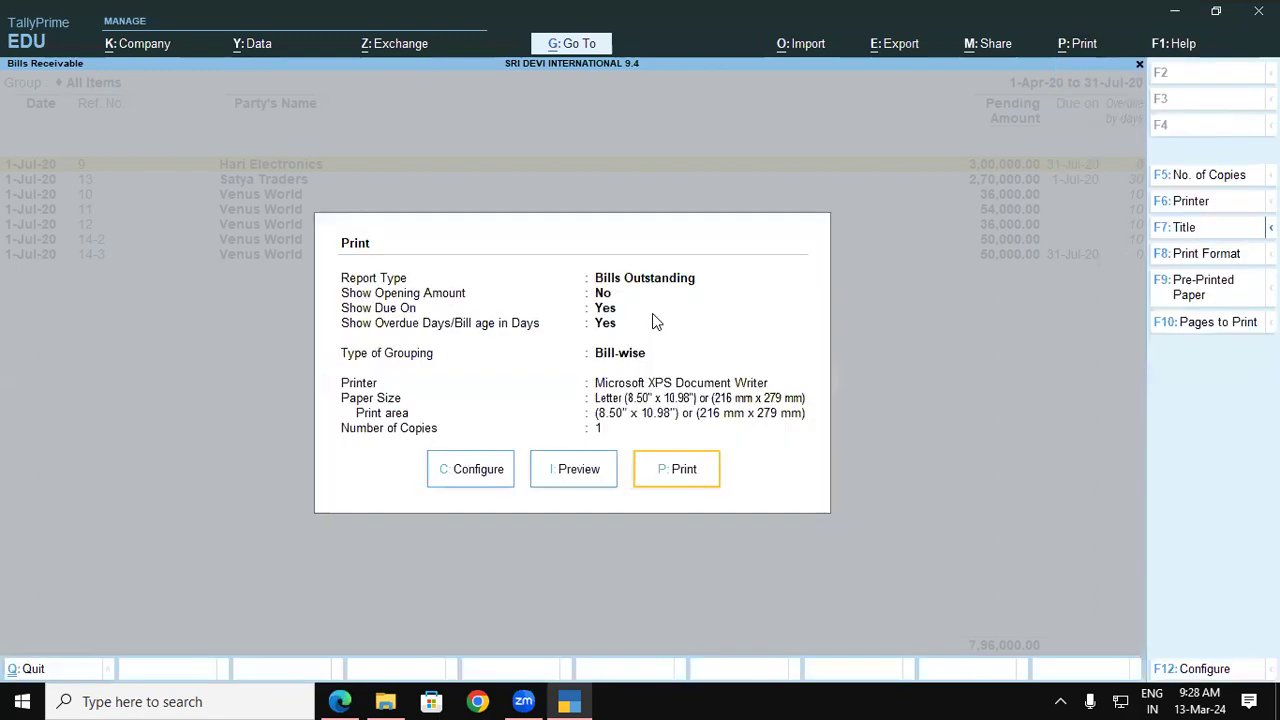
click(485, 476)
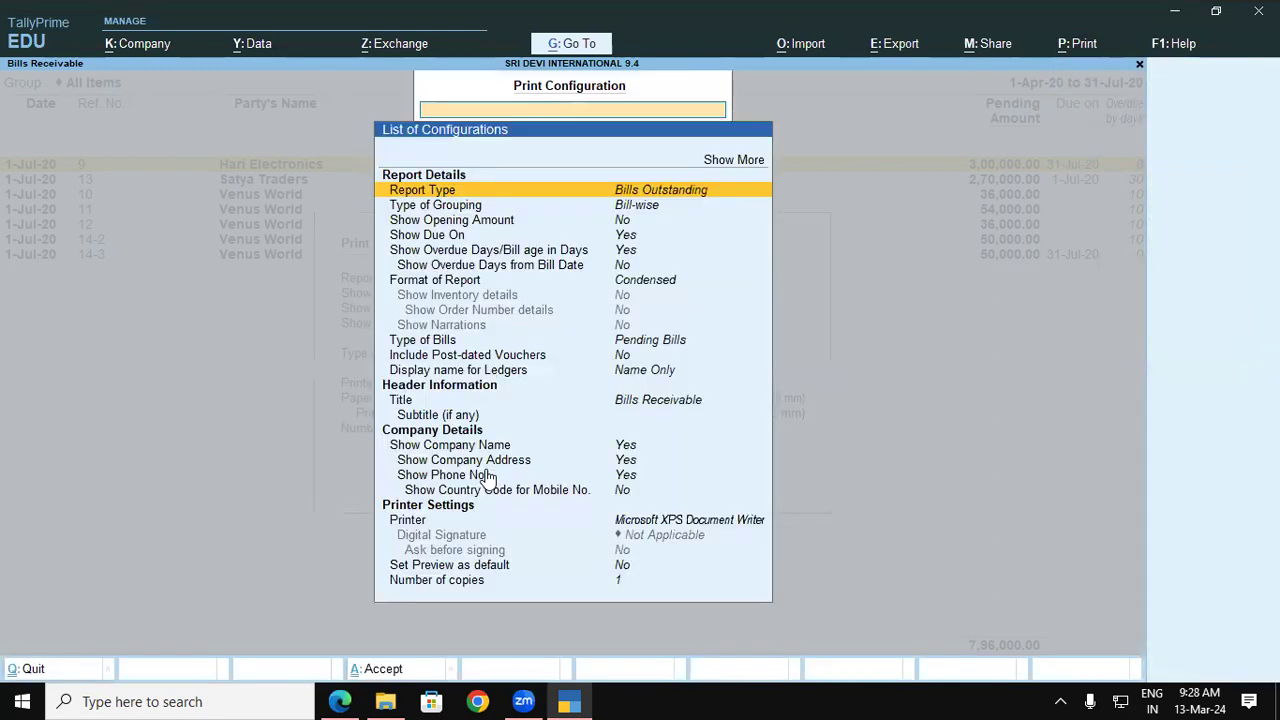
click(641, 189)
key(Down)
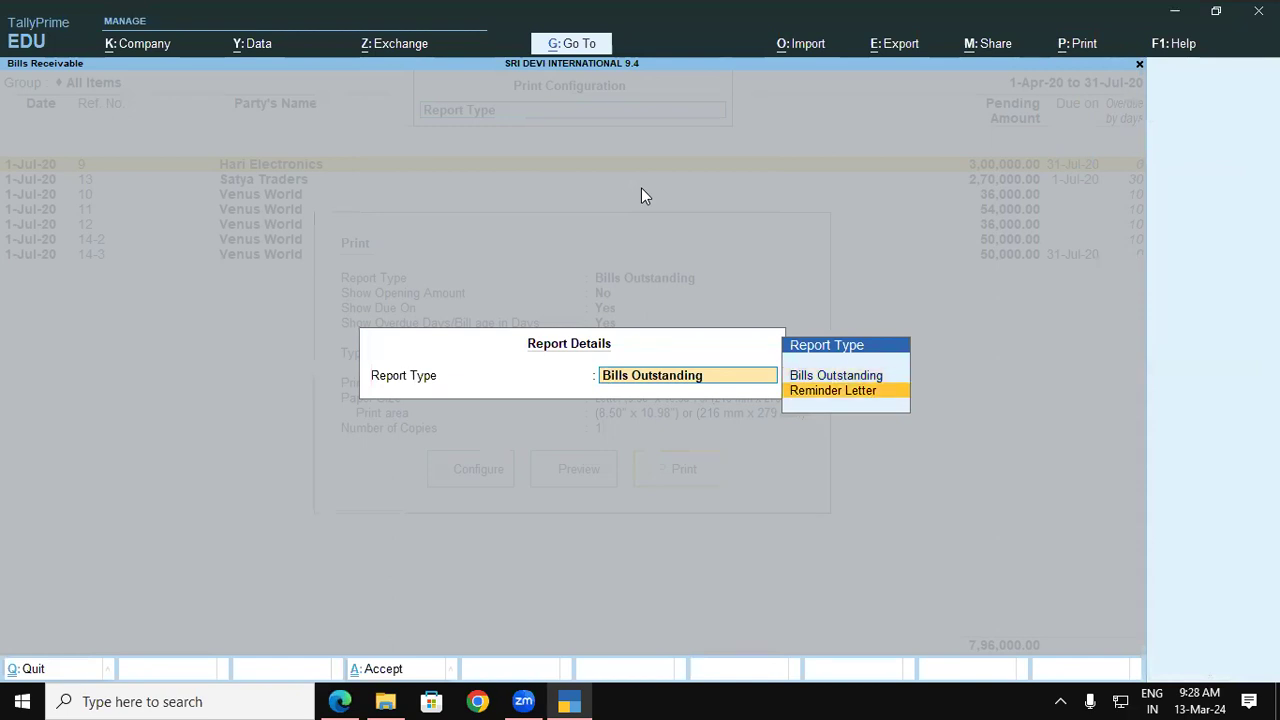
key(Return)
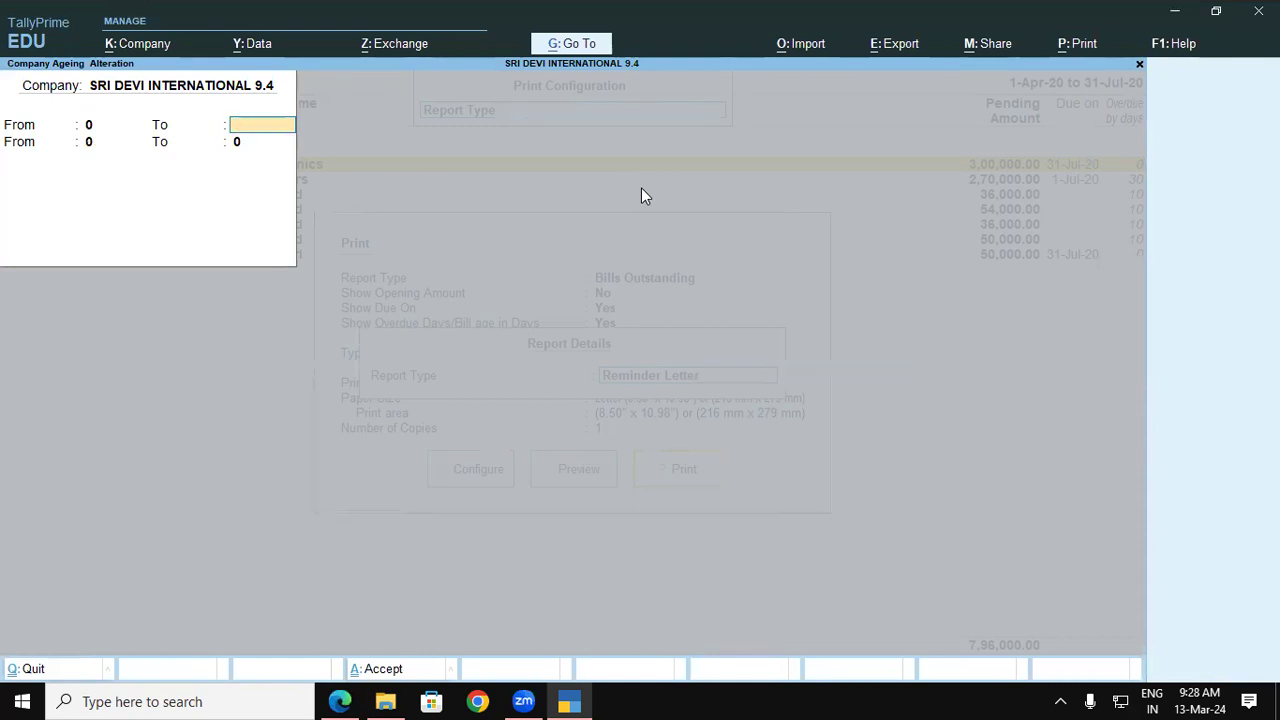
key(Return)
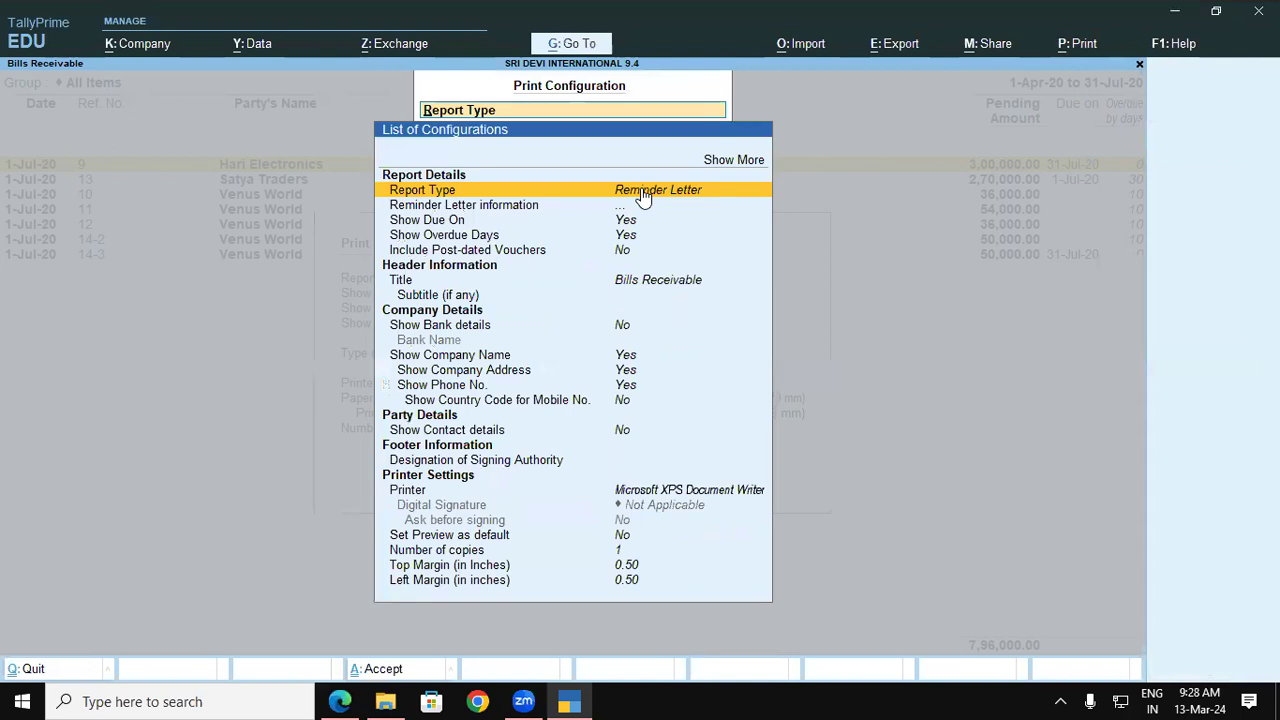
Preview the reminder letter enlarged to check its ageing columns, and switch to the lesson notes PDF in Microsoft Edge
key(Escape)
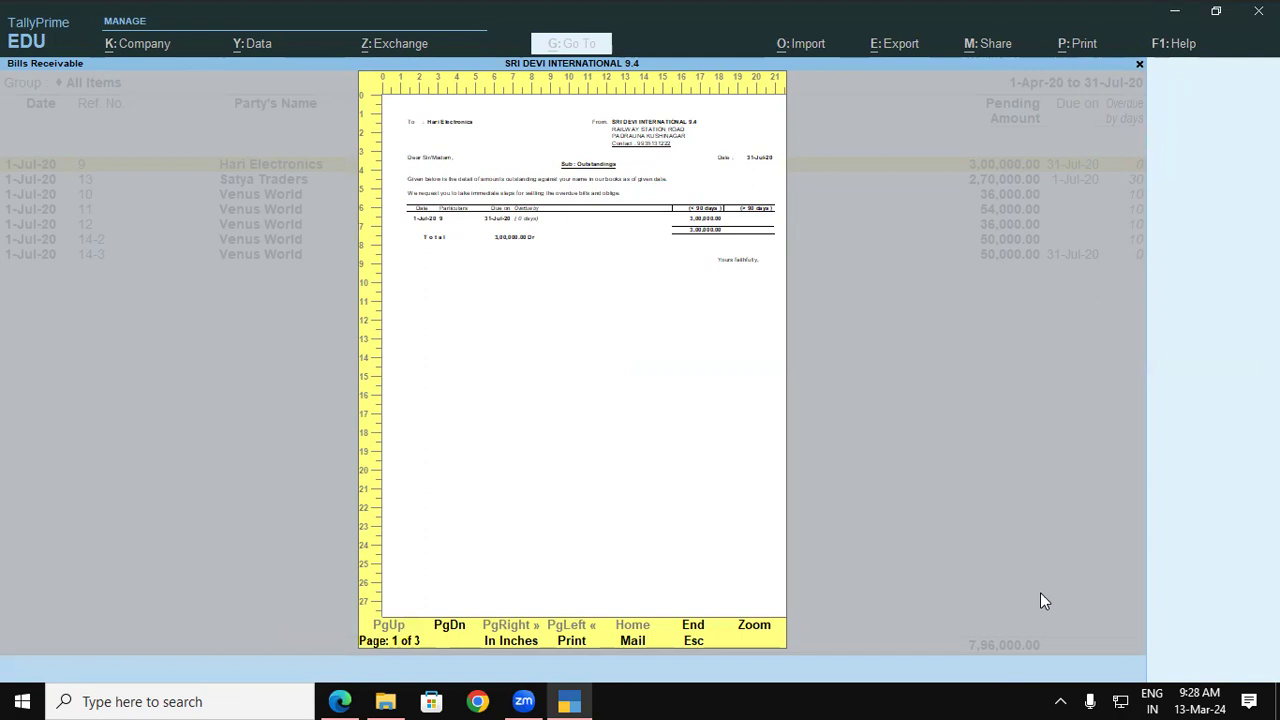
click(754, 626)
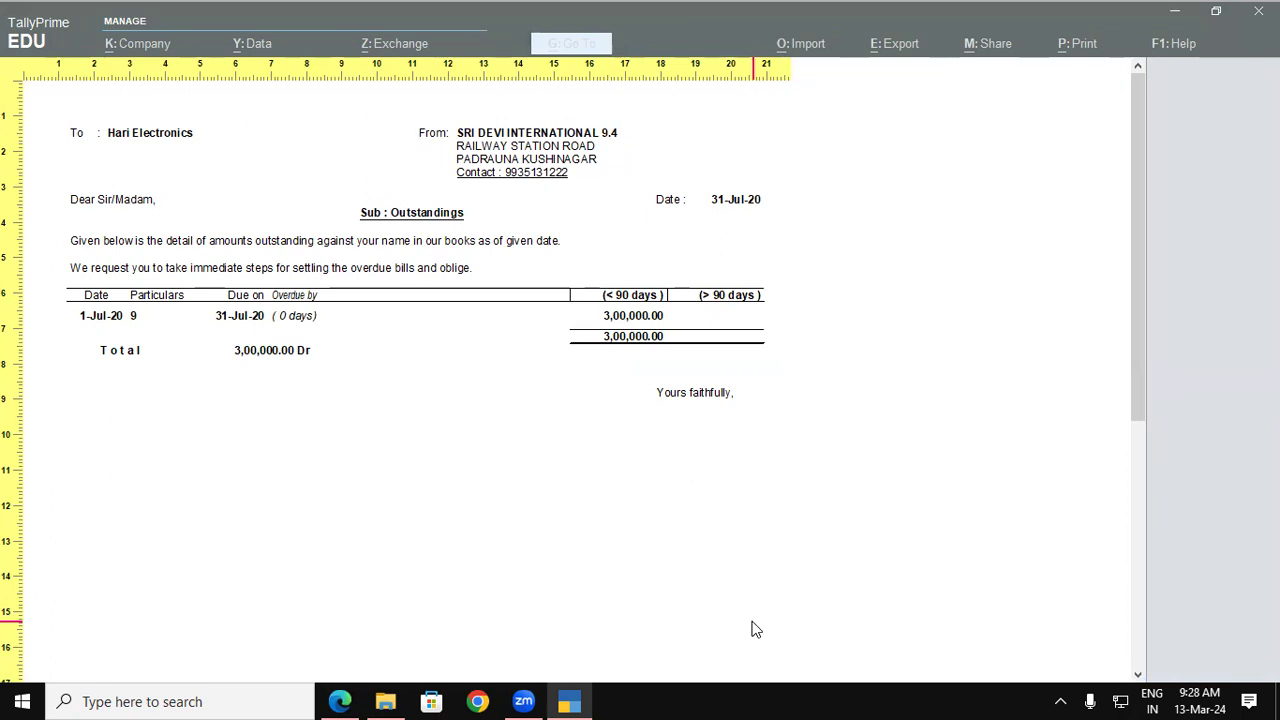
click(755, 628)
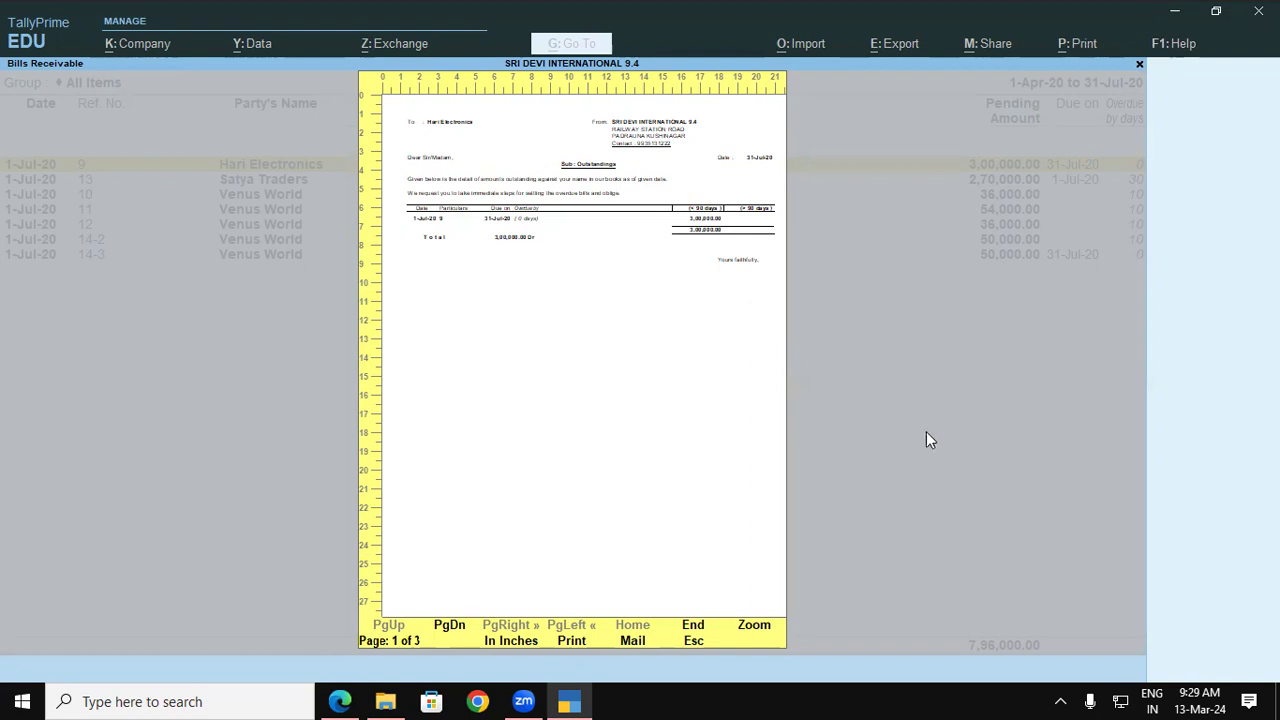
click(340, 701)
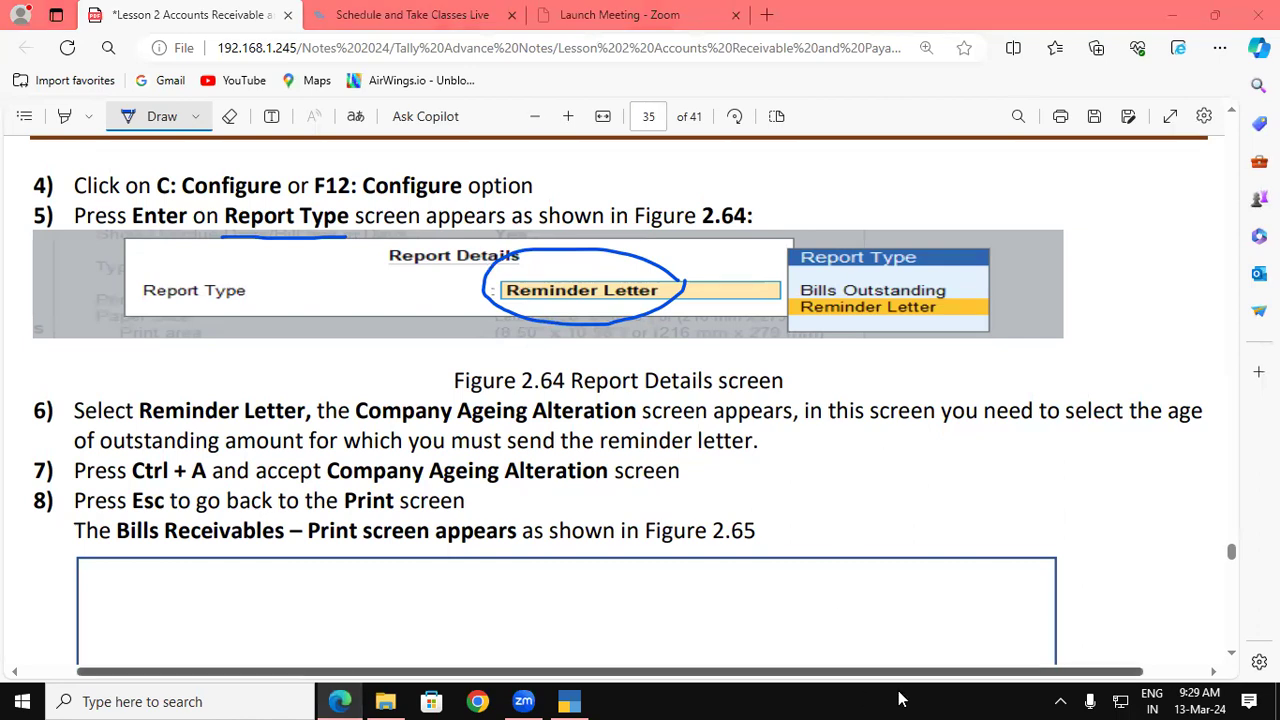
Underline "Confirmation of Accounts" in the section 2.8.4 heading of the lesson notes and draw a cross after the heading
scroll(1230, 657, down, 10)
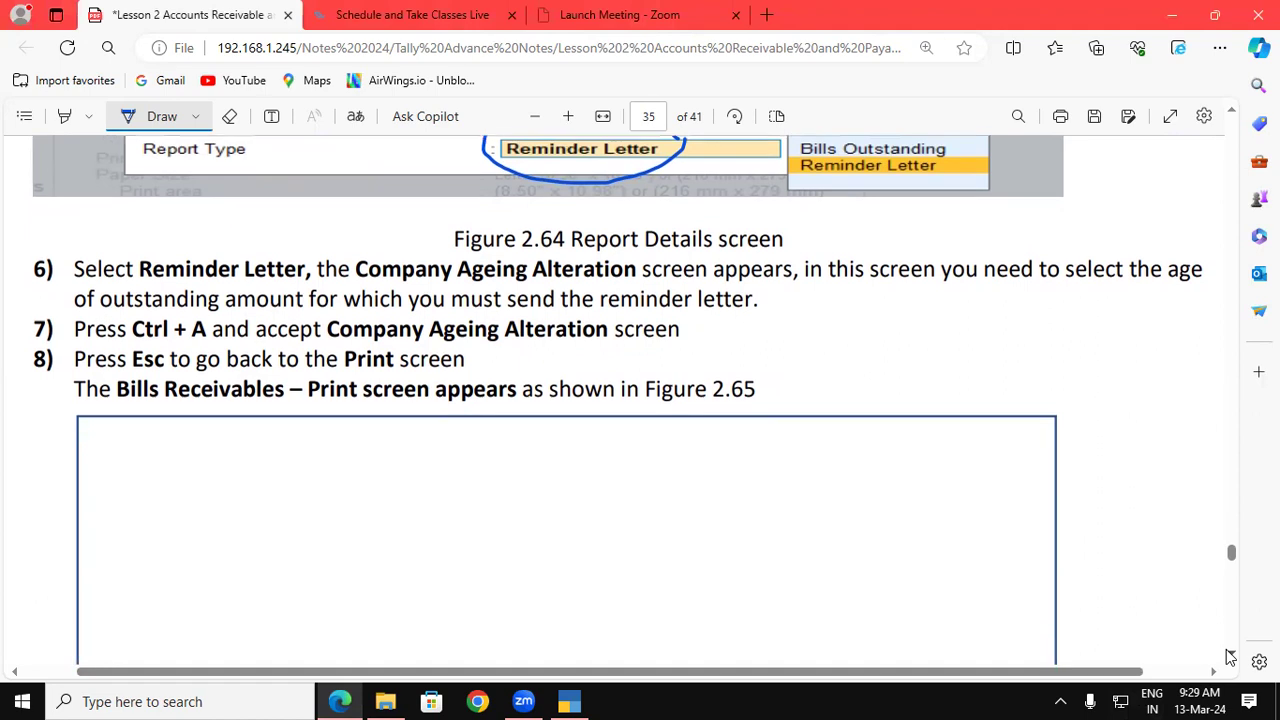
scroll(1230, 657, down, 5)
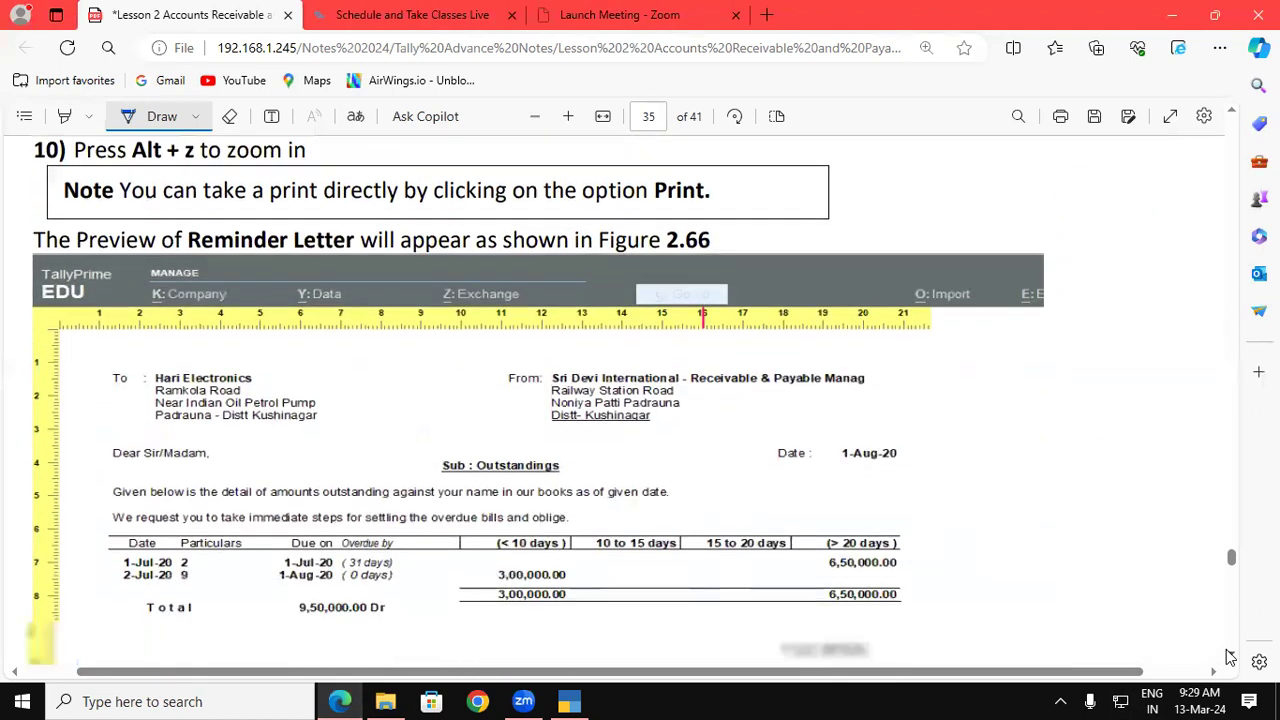
scroll(1230, 657, down, 8)
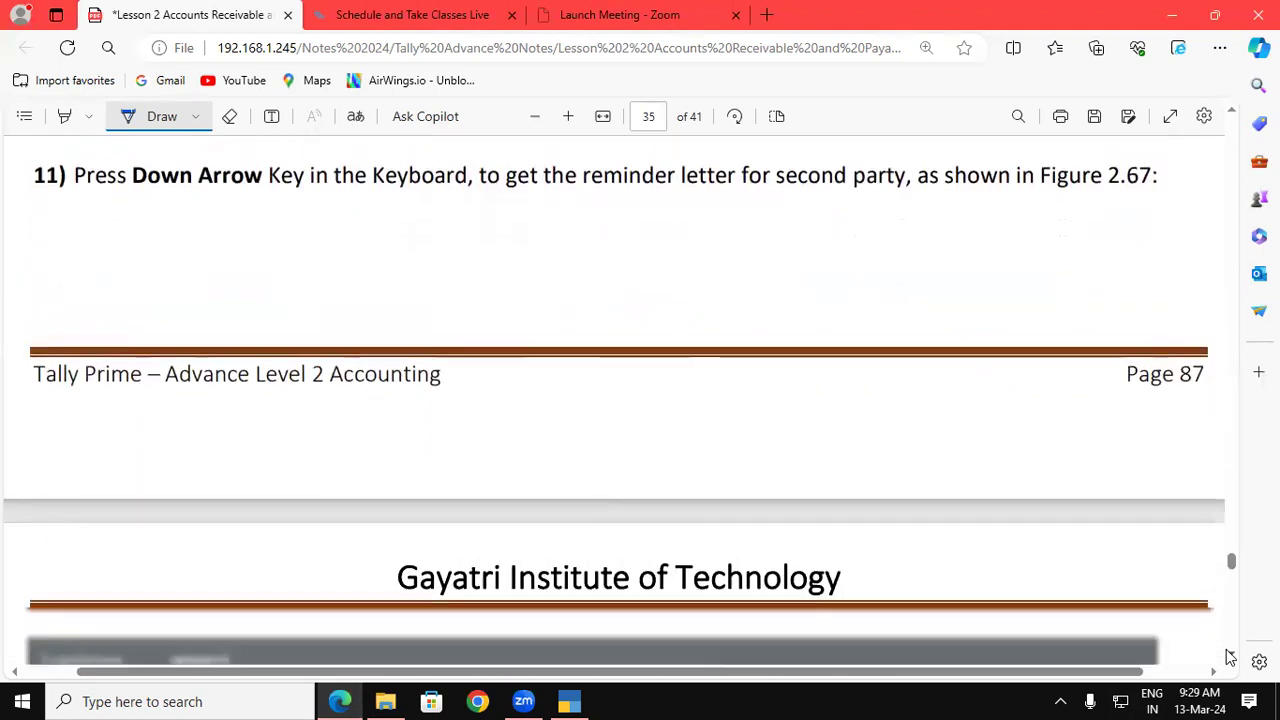
scroll(1230, 657, down, 5)
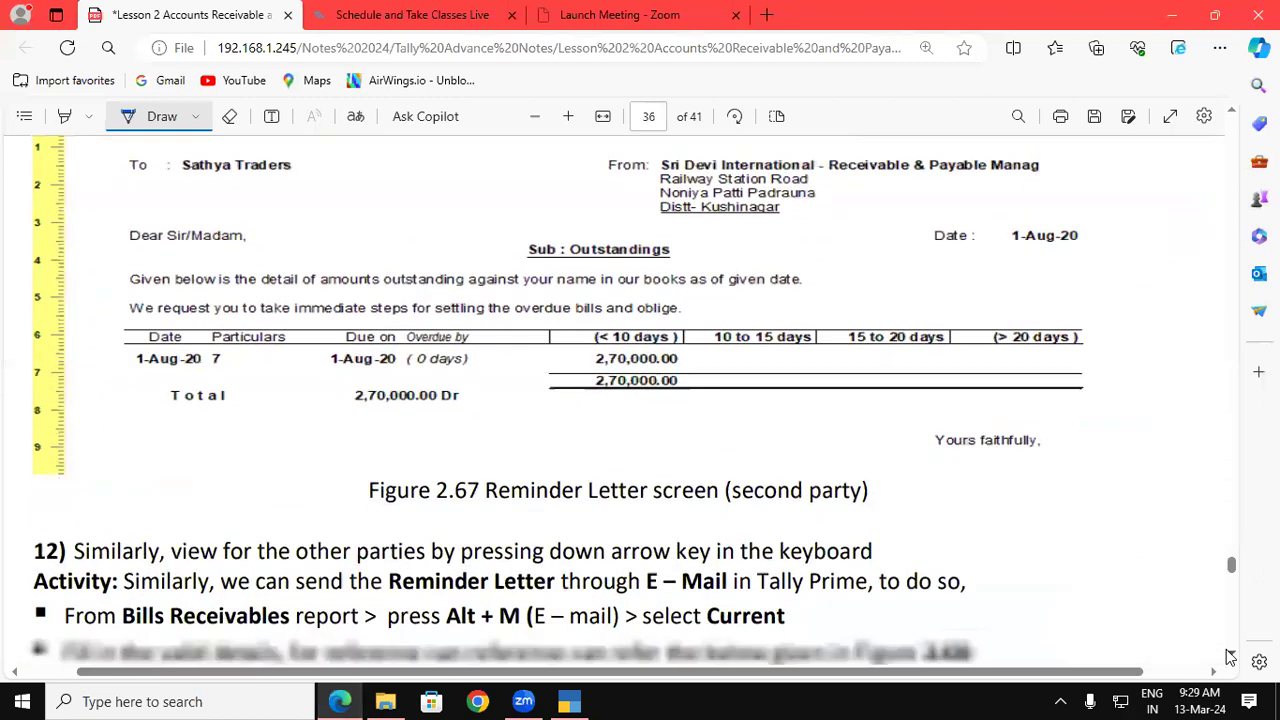
scroll(1230, 657, down, 8)
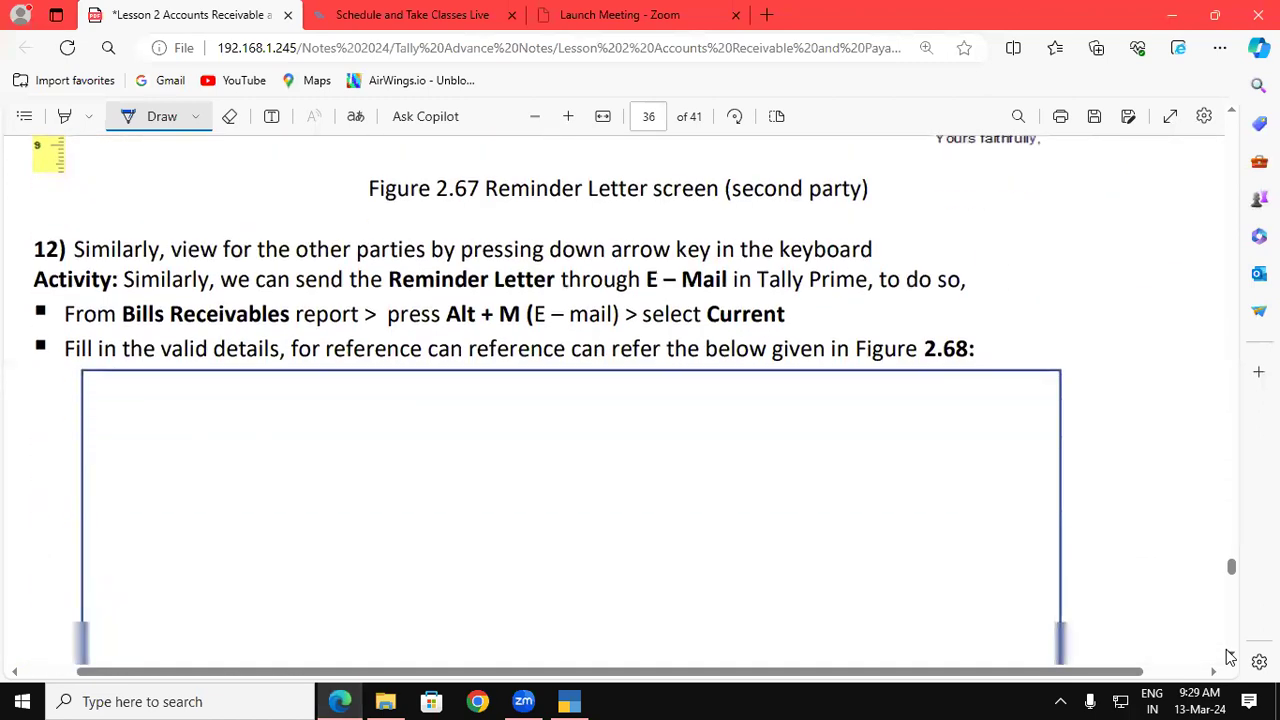
scroll(1230, 657, down, 2)
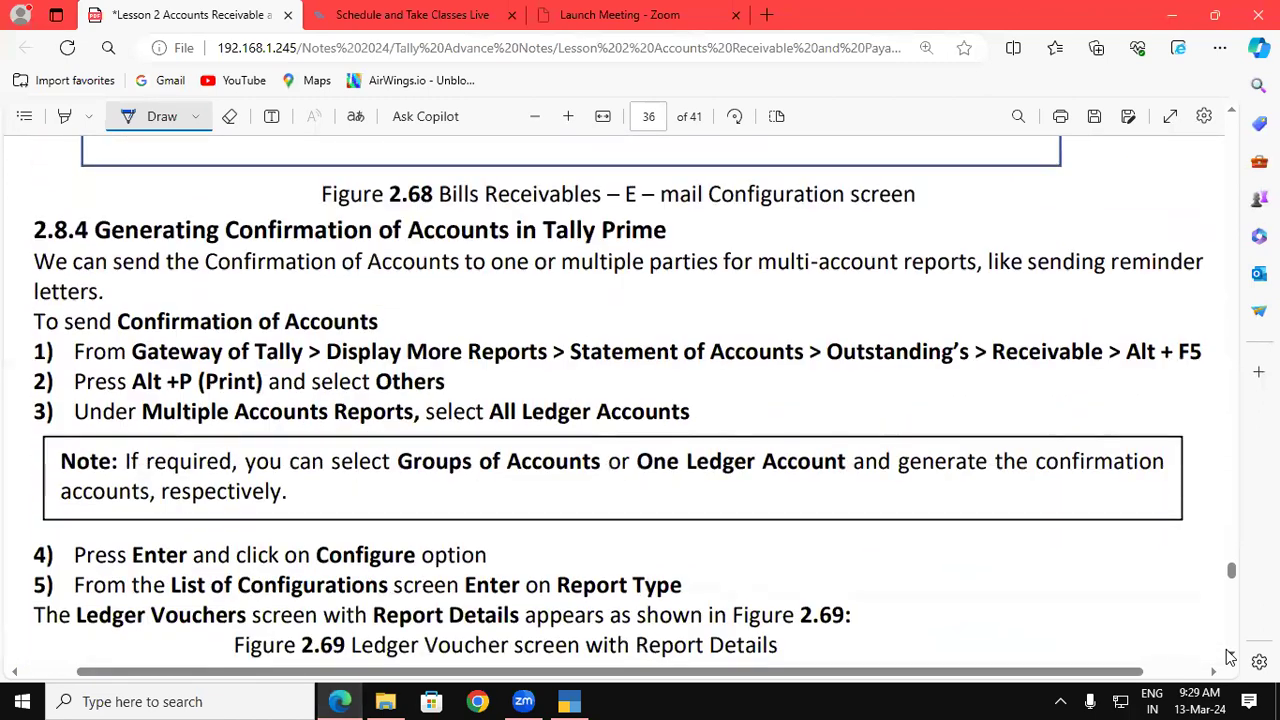
drag(222, 240, 510, 238)
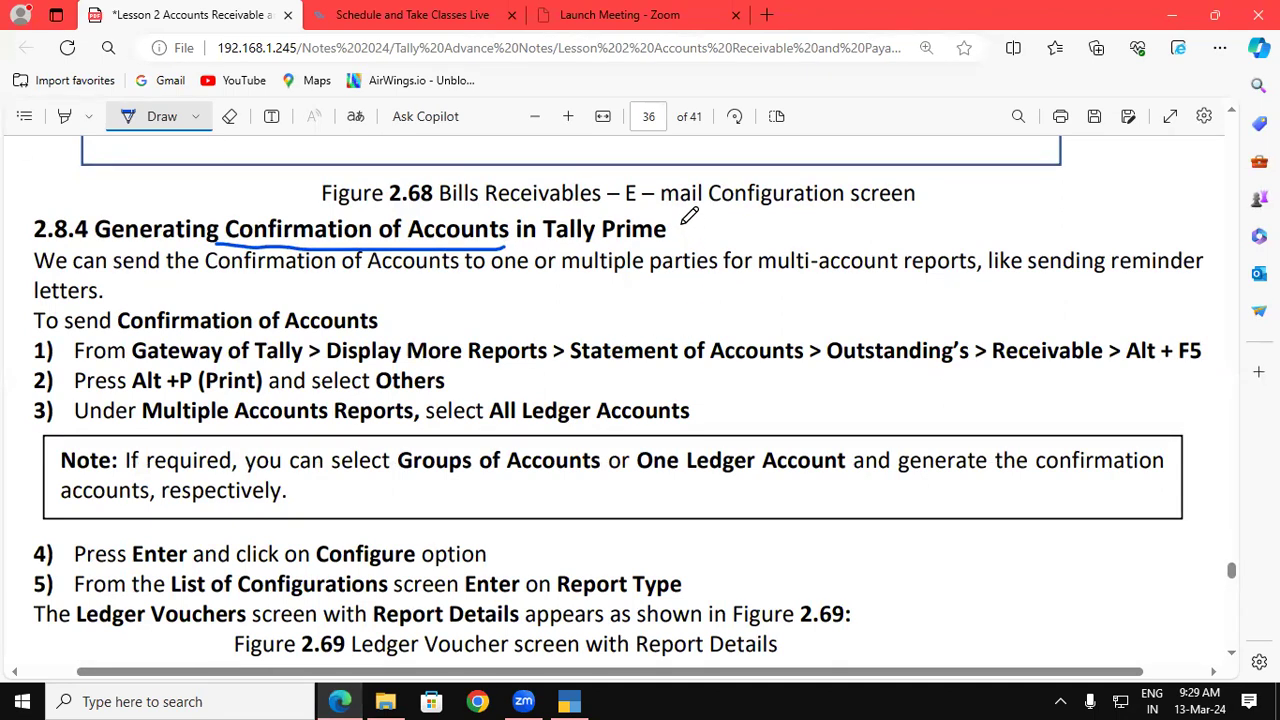
mouse_move(676, 218)
mouse_down()
mouse_move(704, 238)
mouse_move(678, 244)
mouse_up()
drag(233, 240, 512, 244)
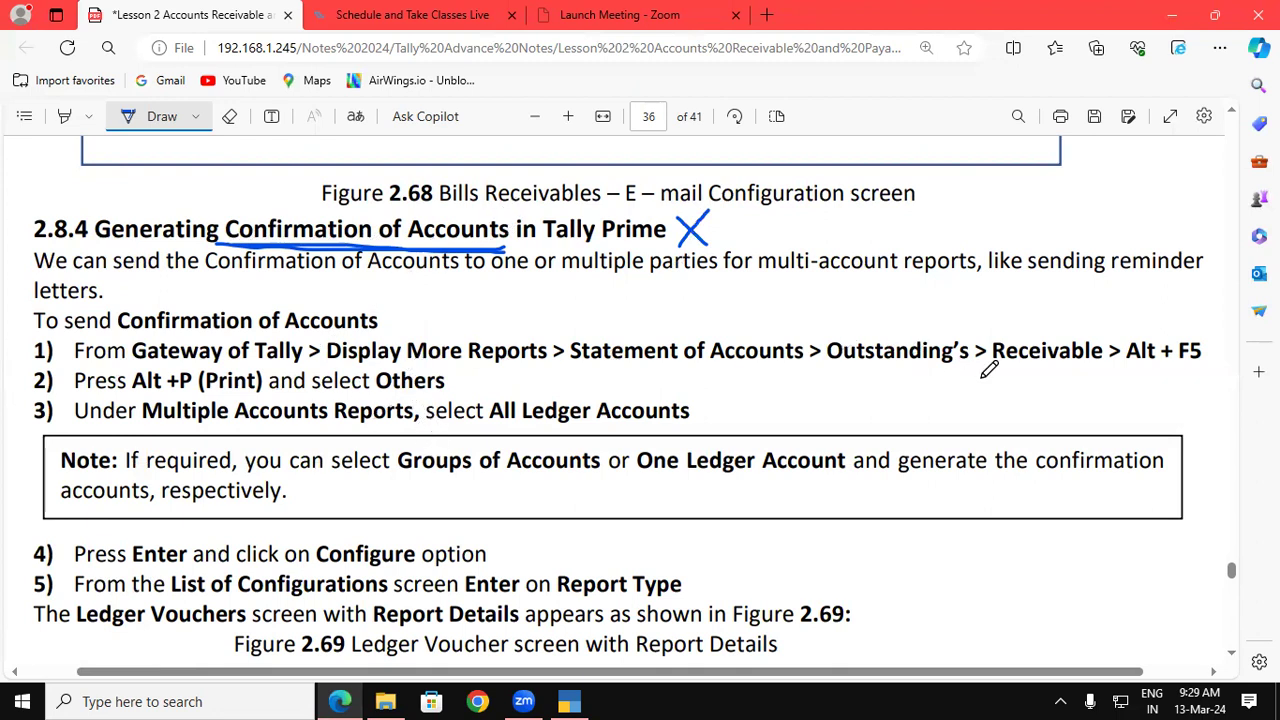
Underline Receivable, Others, Multiple Accounts Reports and All Ledger in steps 1 to 3 of section 2.8.4
drag(1003, 375, 1052, 376)
drag(378, 398, 464, 399)
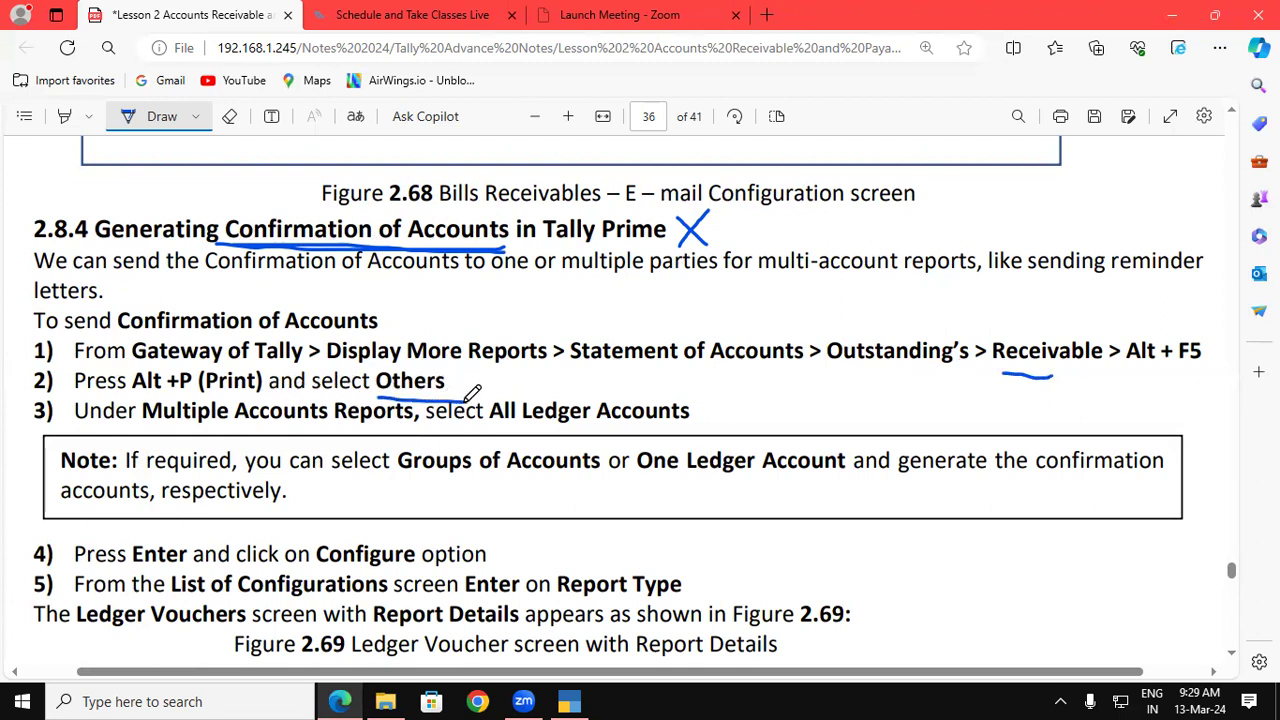
drag(157, 432, 394, 430)
drag(498, 426, 612, 425)
Switch to TallyPrime, leave the reminder letter preview and look through the expanded List of Reports for printing other reports
click(569, 701)
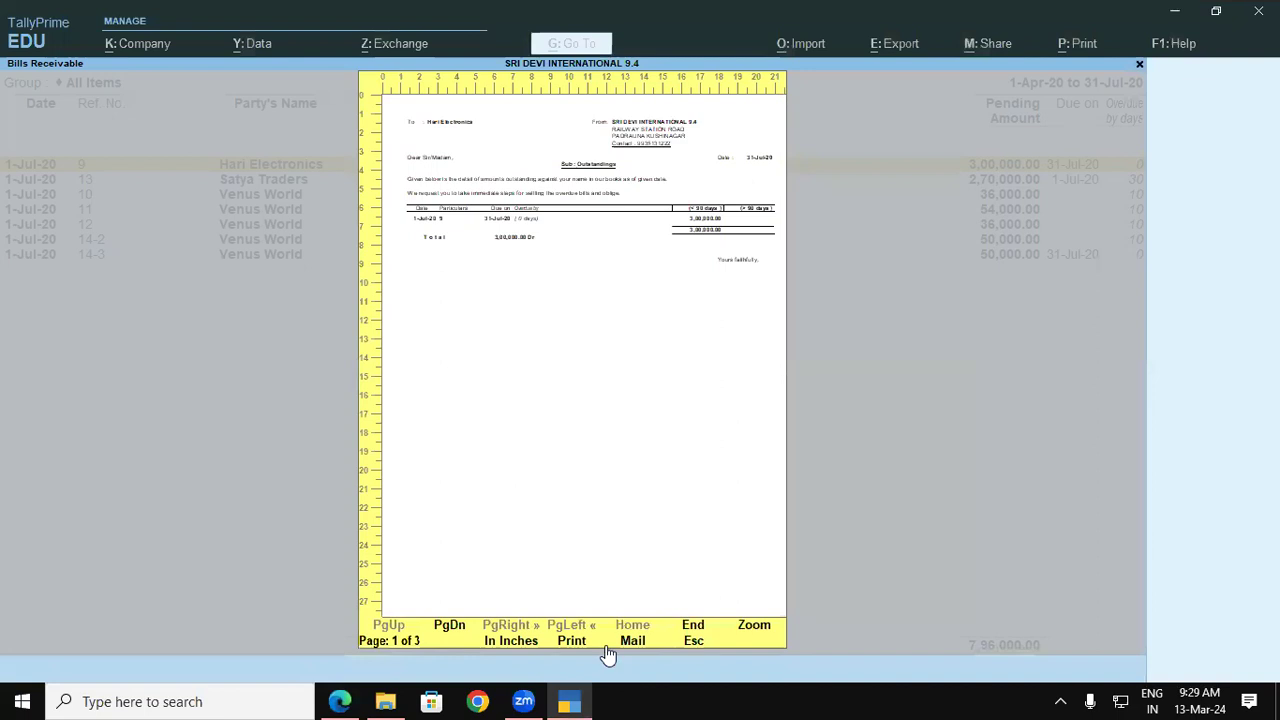
key(Escape)
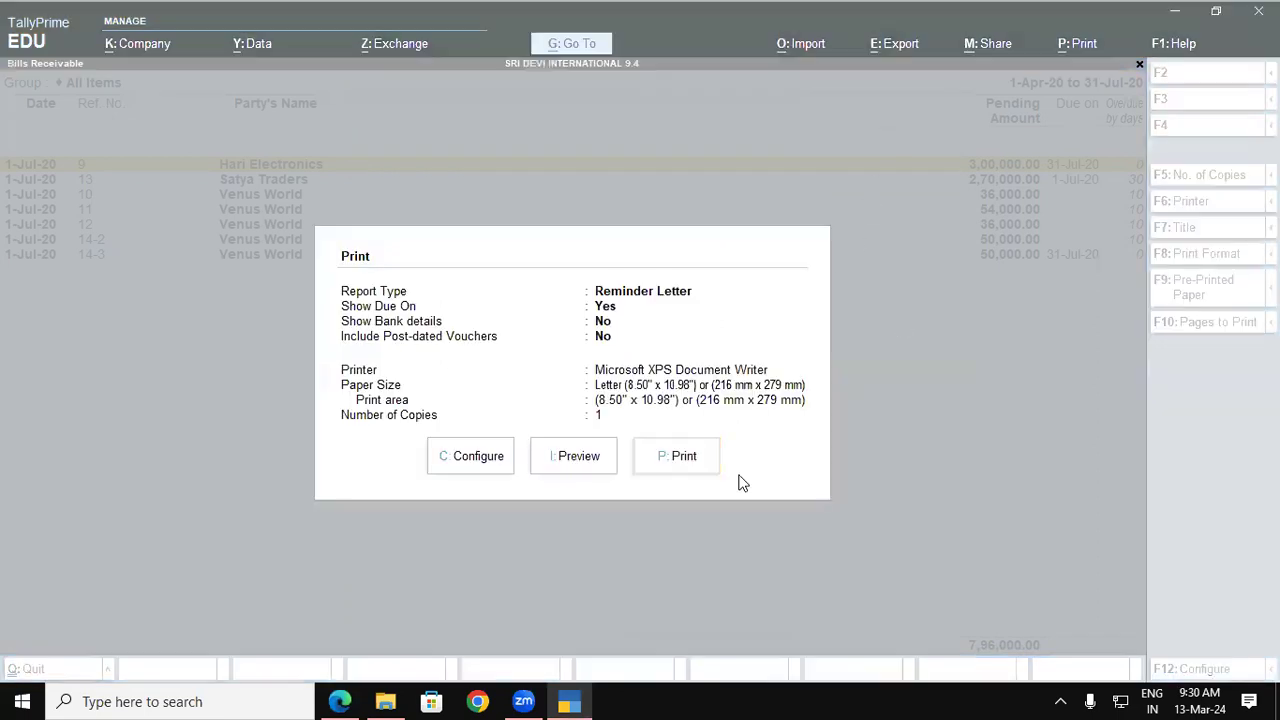
key(Escape)
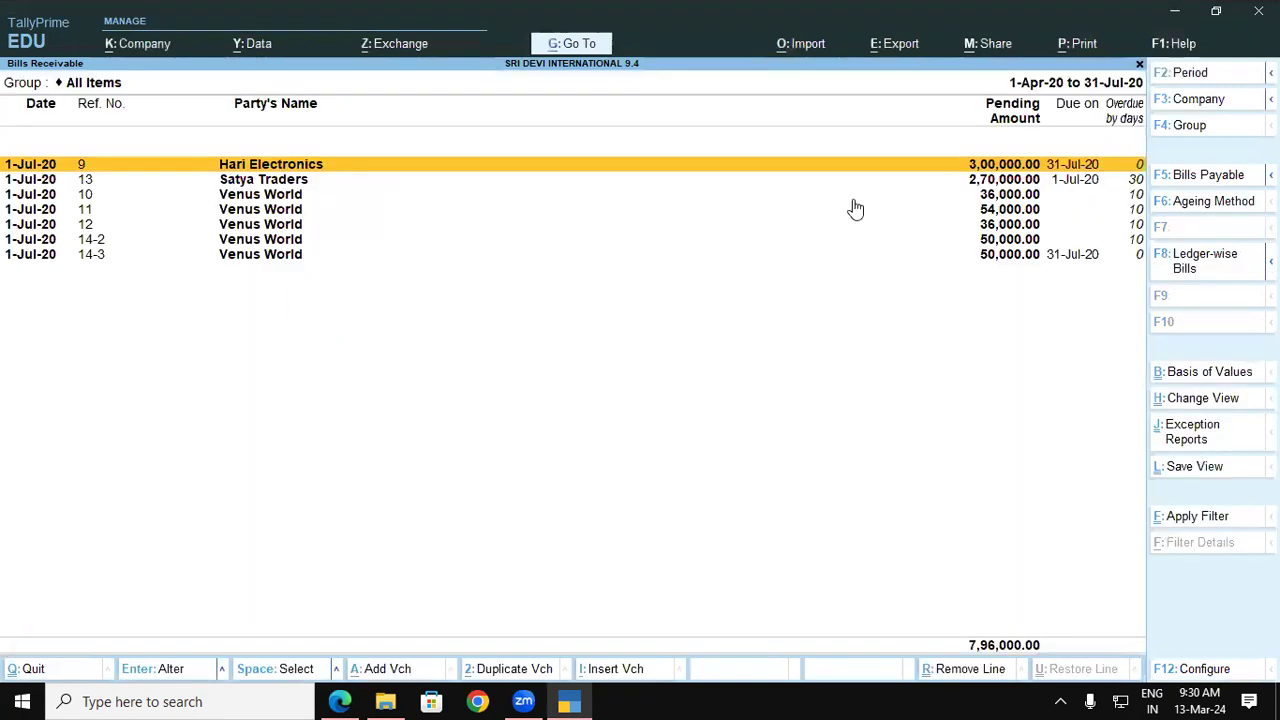
click(1078, 45)
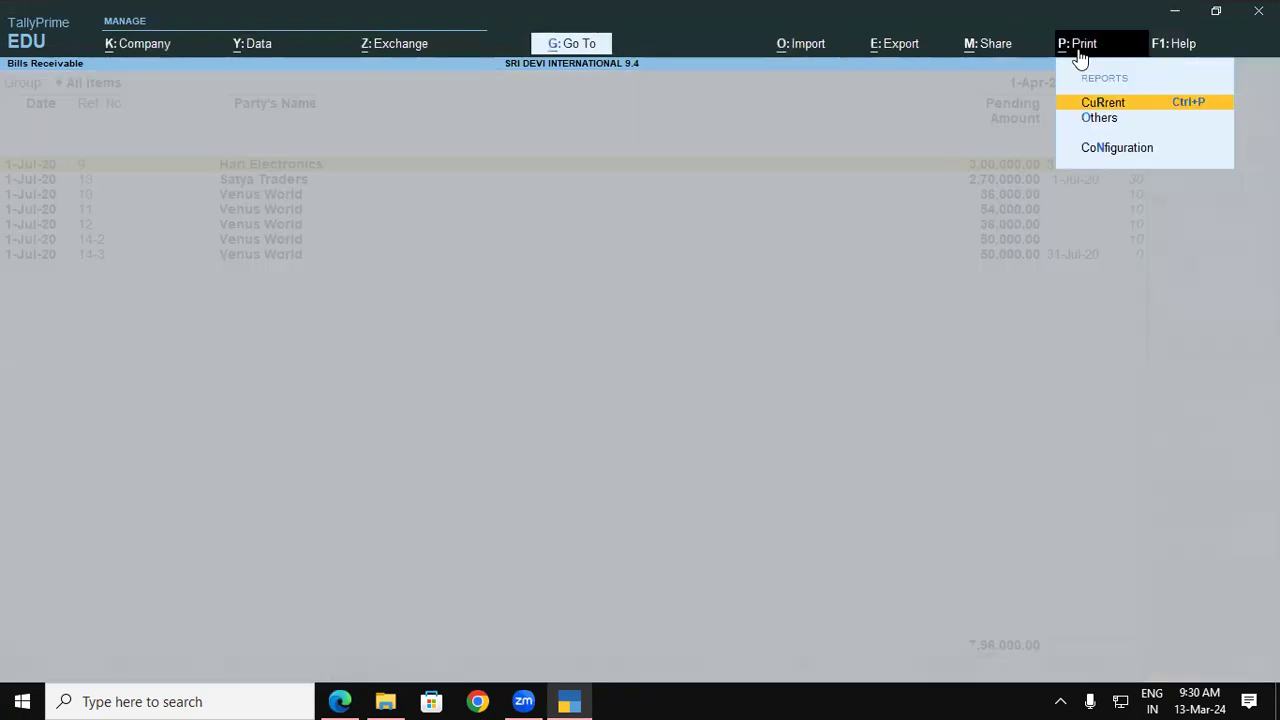
click(1095, 120)
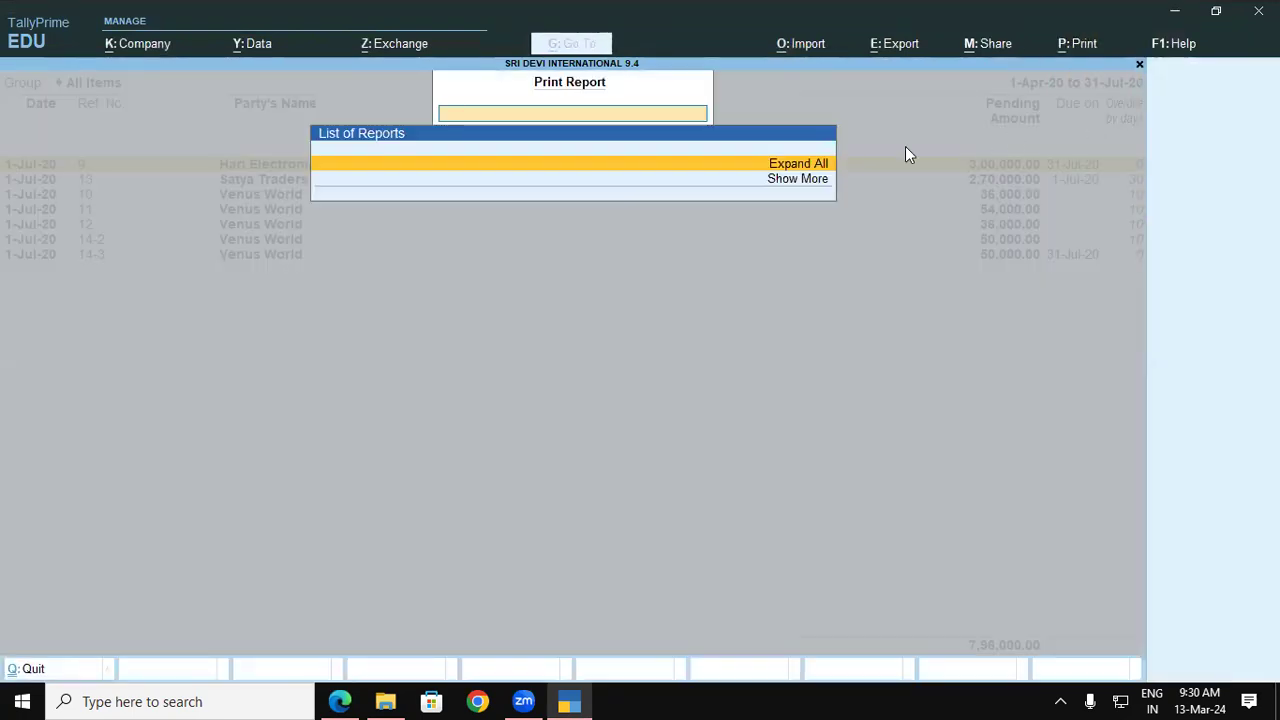
key(Return)
click(783, 184)
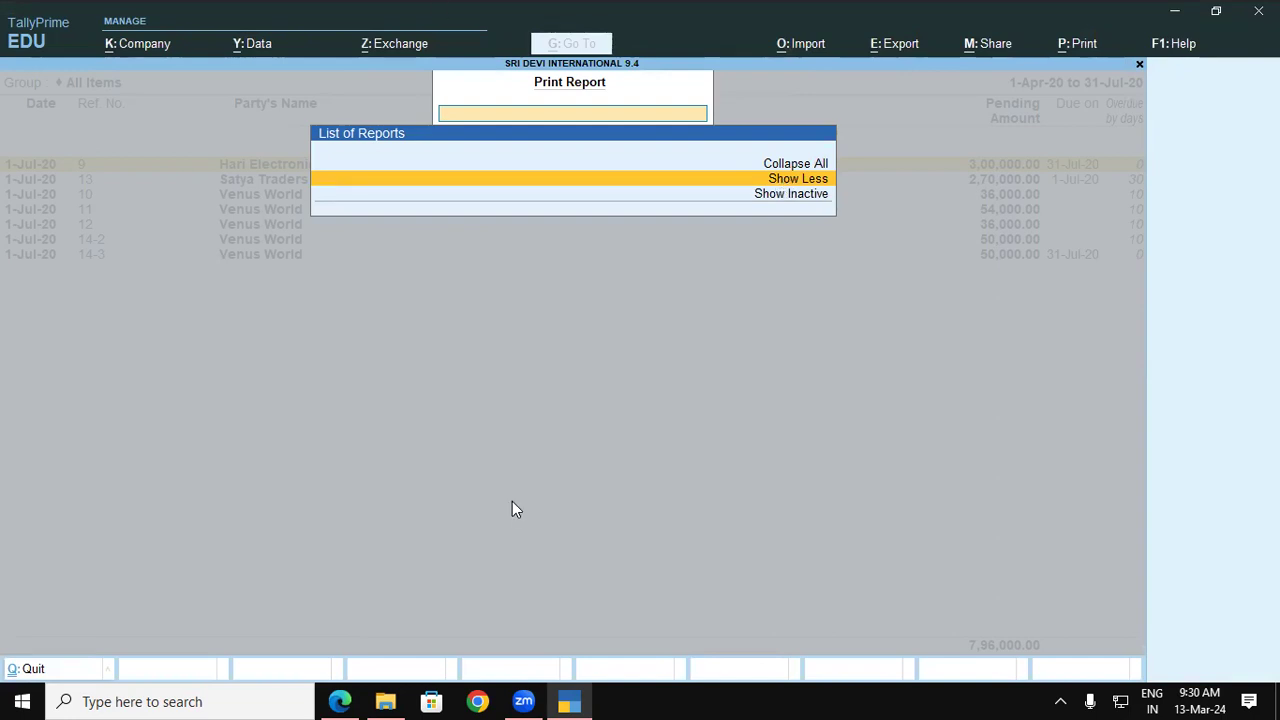
Switch to the lesson notes PDF in Microsoft Edge and draw a cross before the section 2.8.4 heading
click(340, 701)
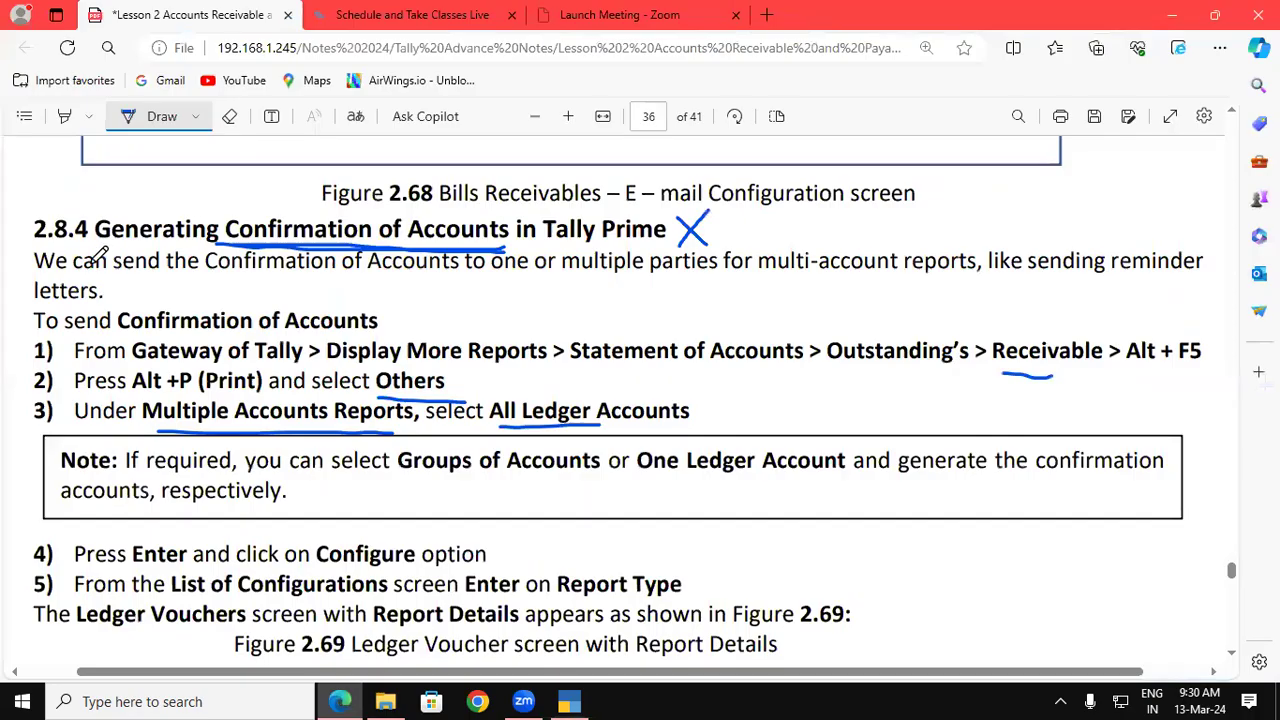
drag(18, 222, 48, 210)
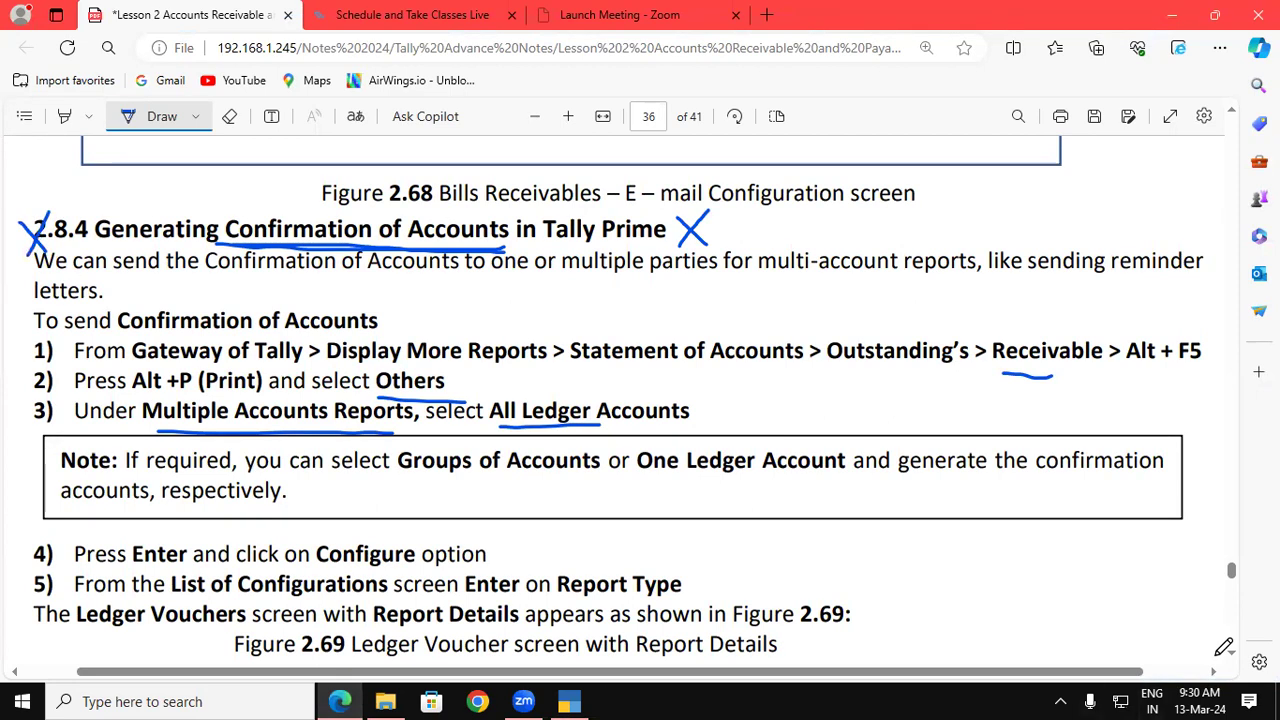
Underline "selecting the bill", "recording receipt" and "voucher" in the first paragraph of section 2.8.5 Bills Settlement
drag(1230, 656, 1230, 660)
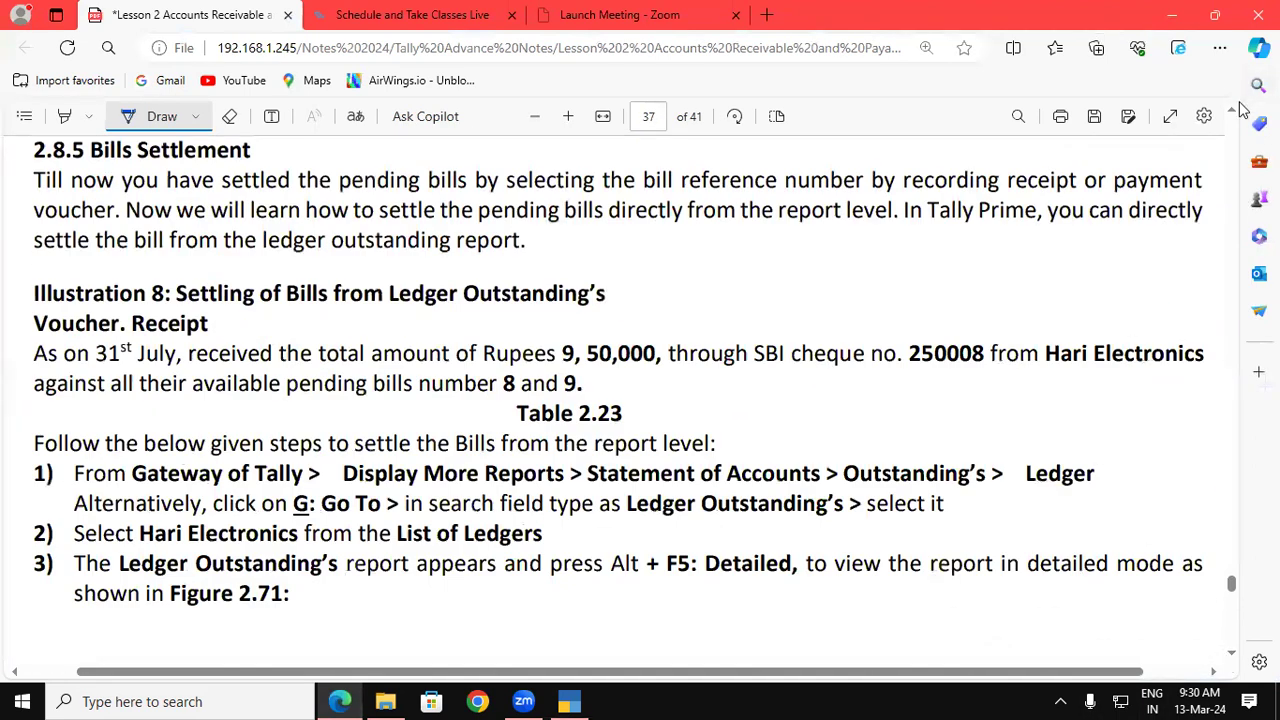
click(1231, 111)
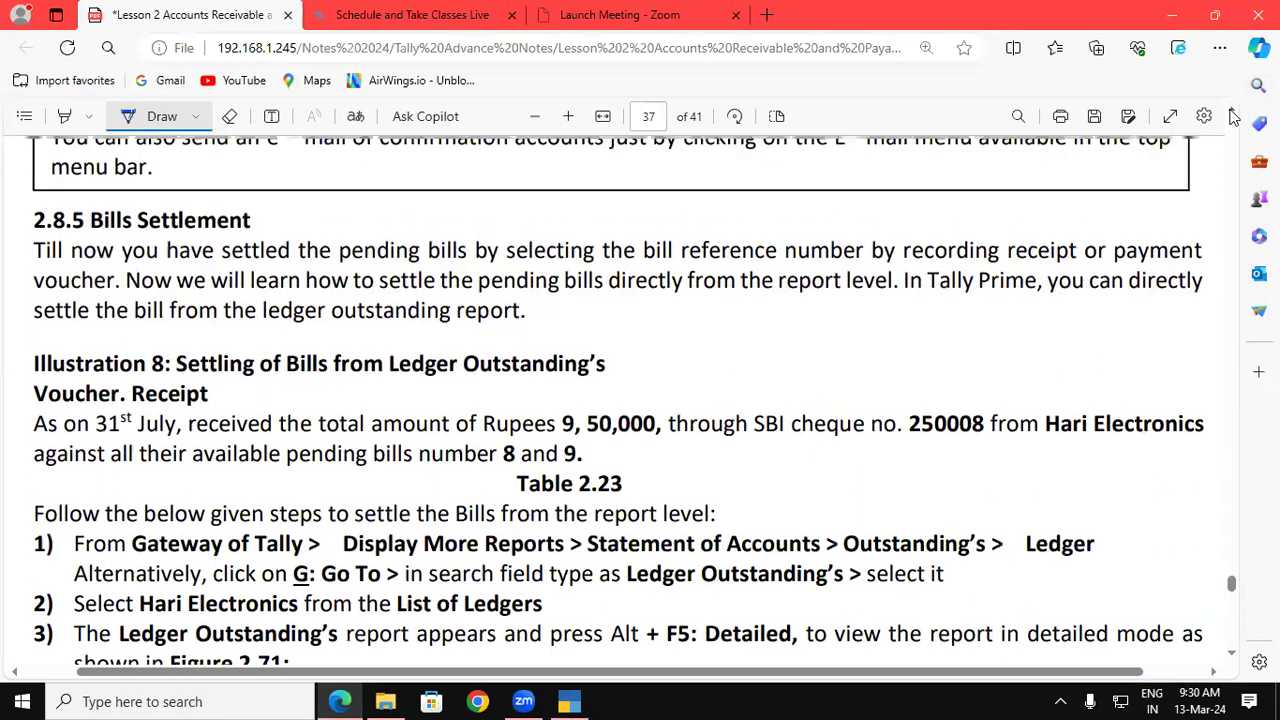
click(1231, 652)
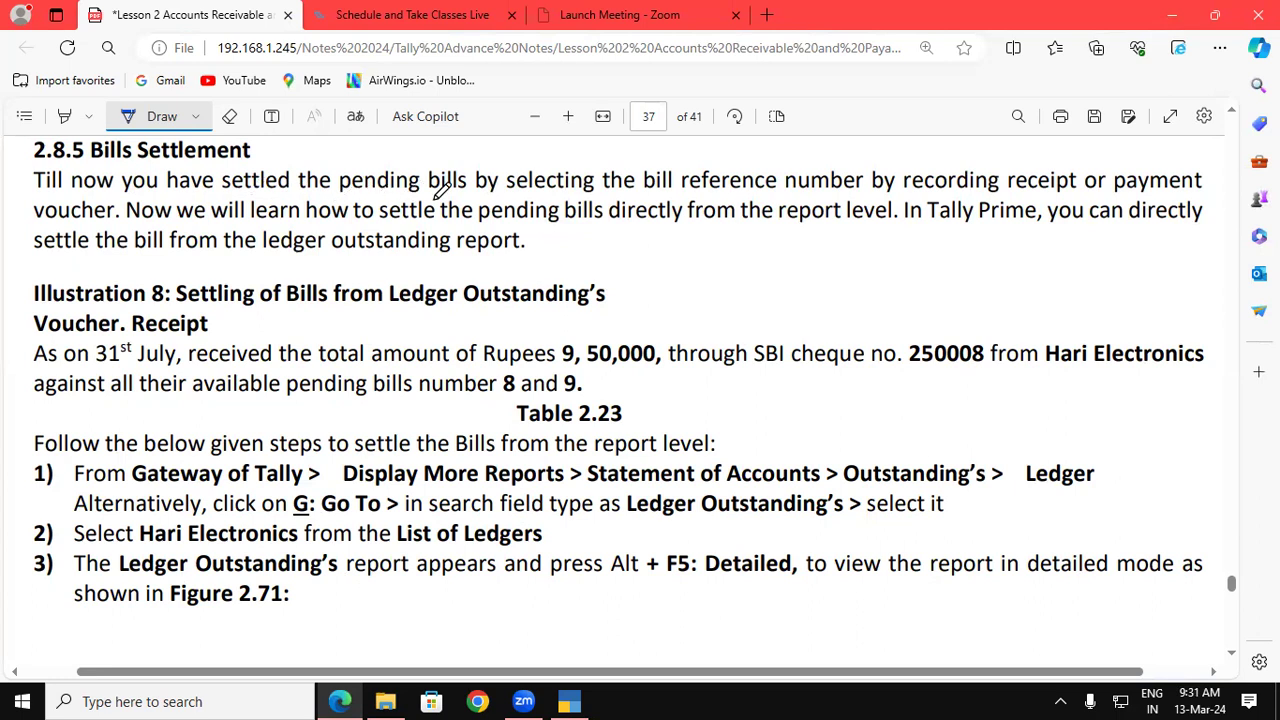
drag(506, 190, 672, 190)
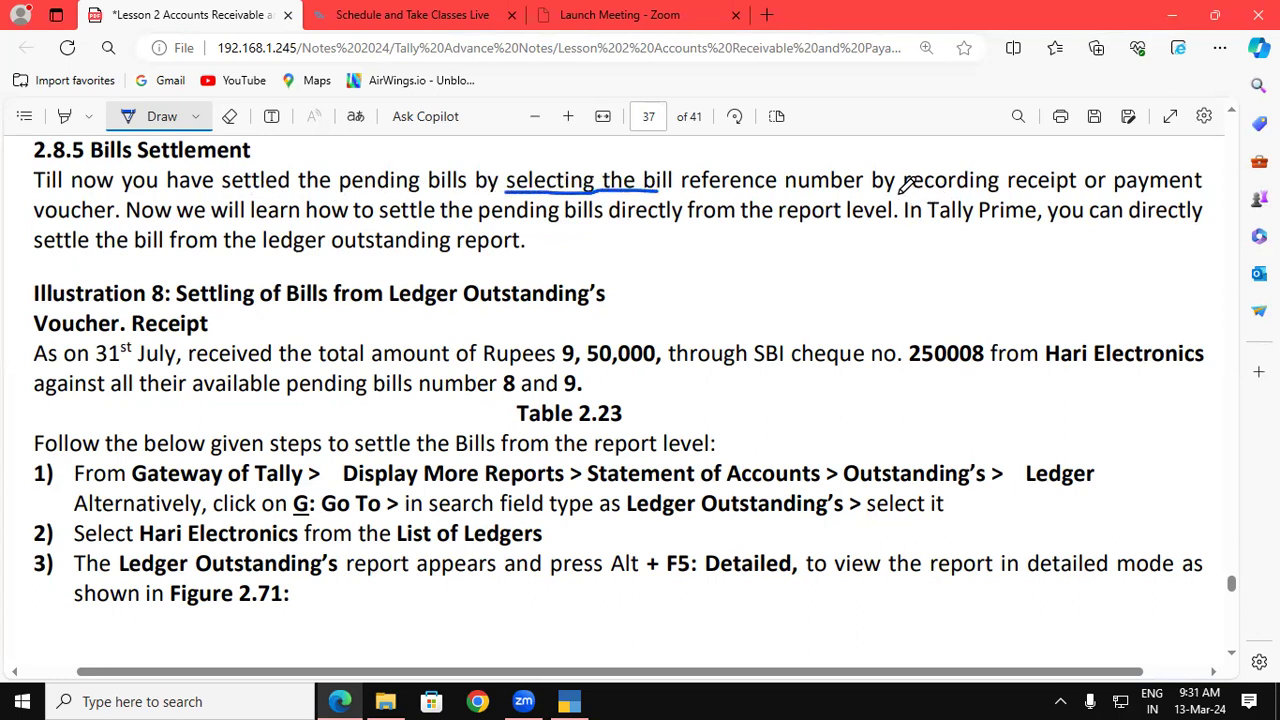
drag(903, 198, 1056, 201)
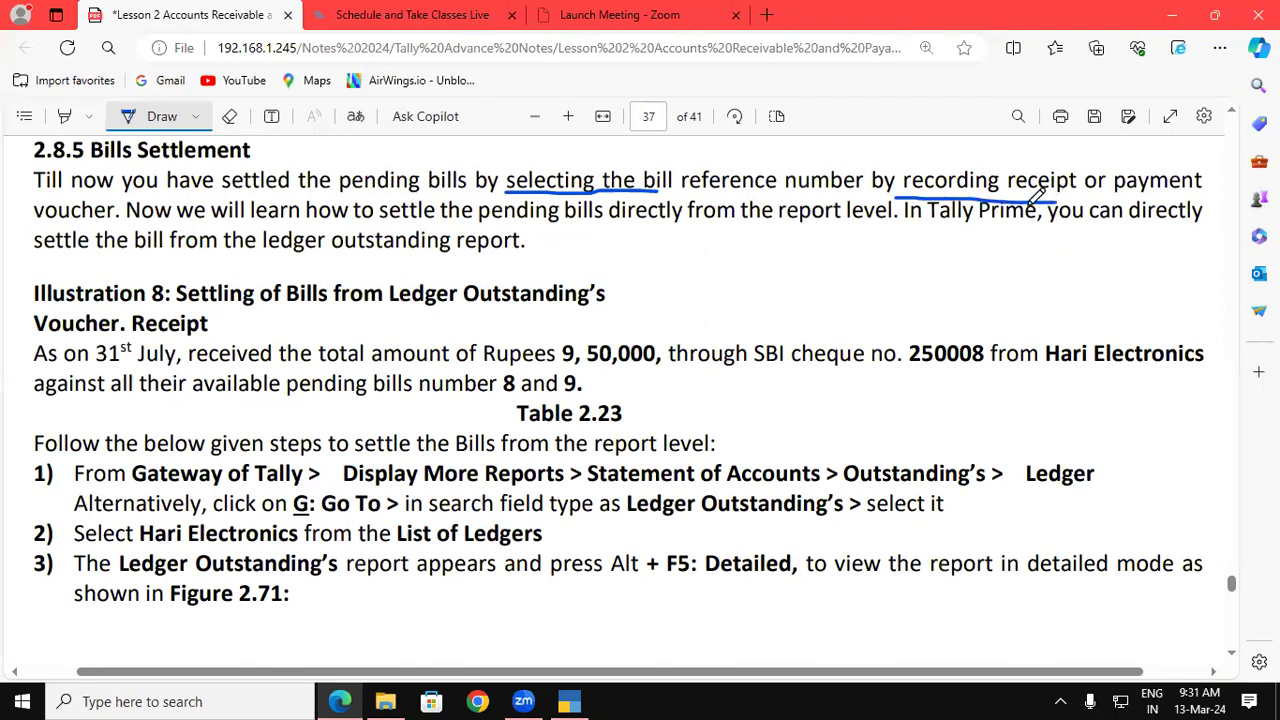
drag(27, 228, 110, 231)
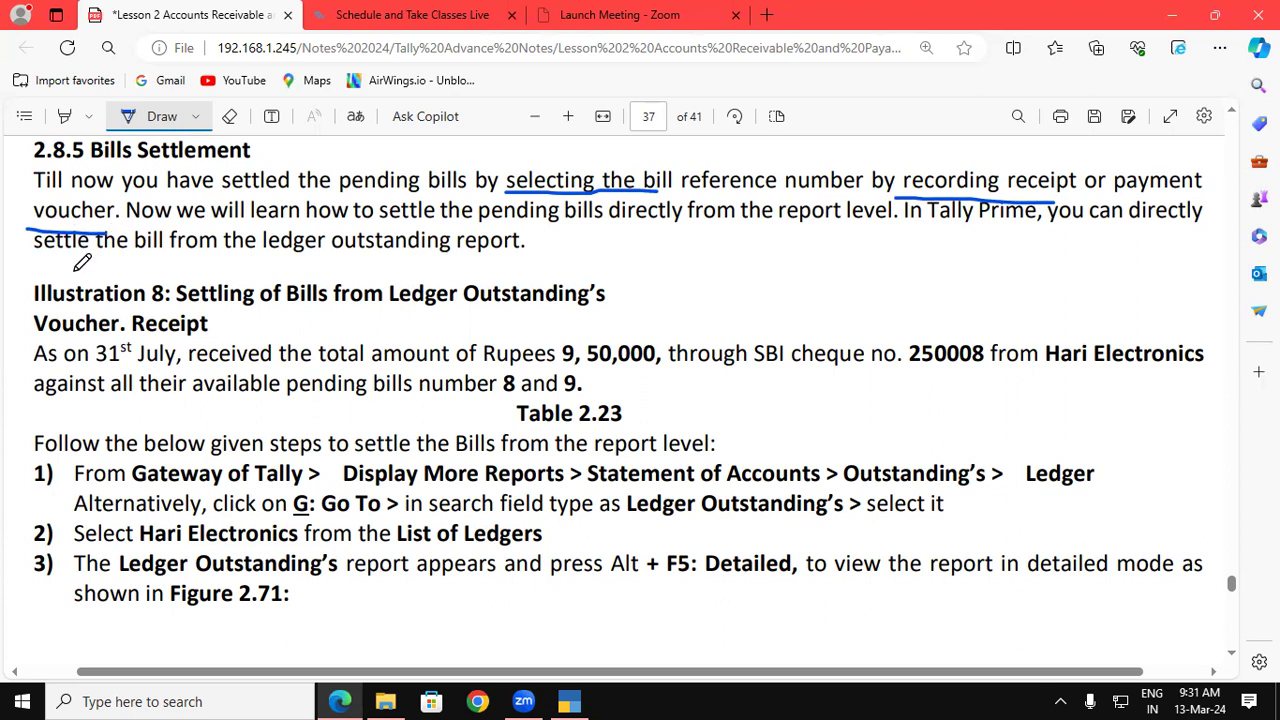
Switch to TallyPrime, close the print report list and the Bills Receivable report, and return to the Gateway of Tally
click(568, 700)
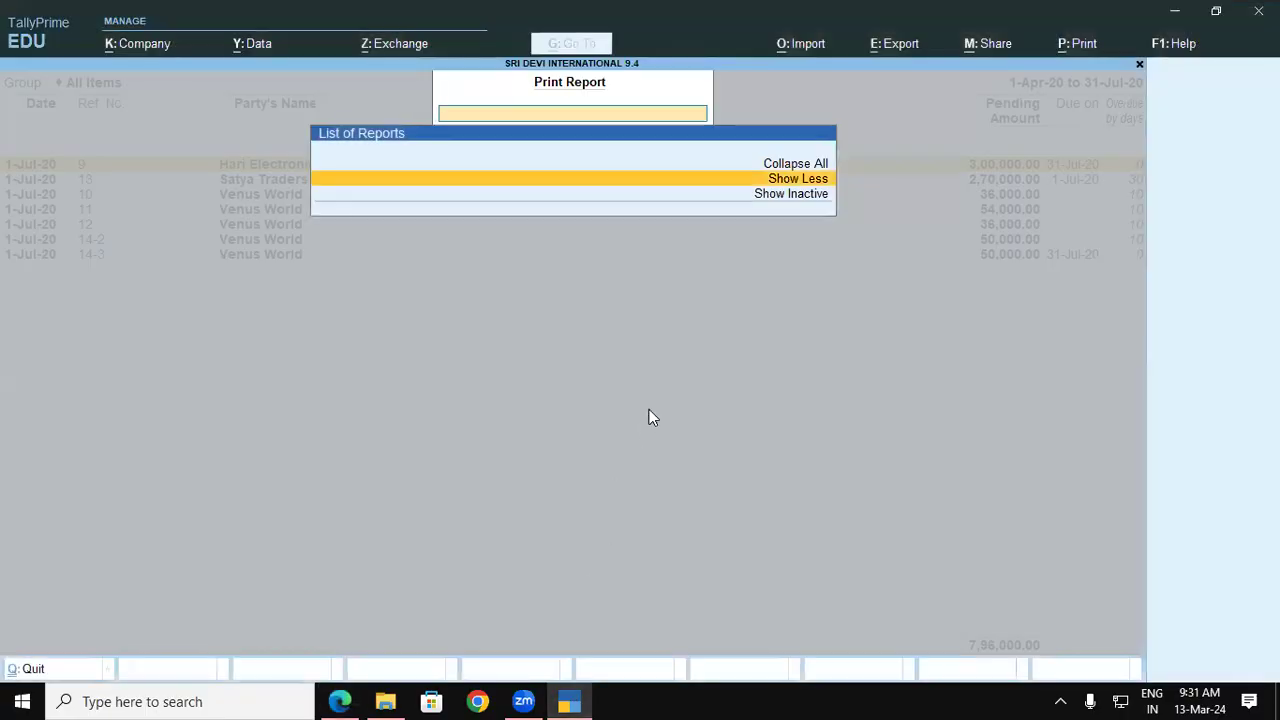
key(Escape)
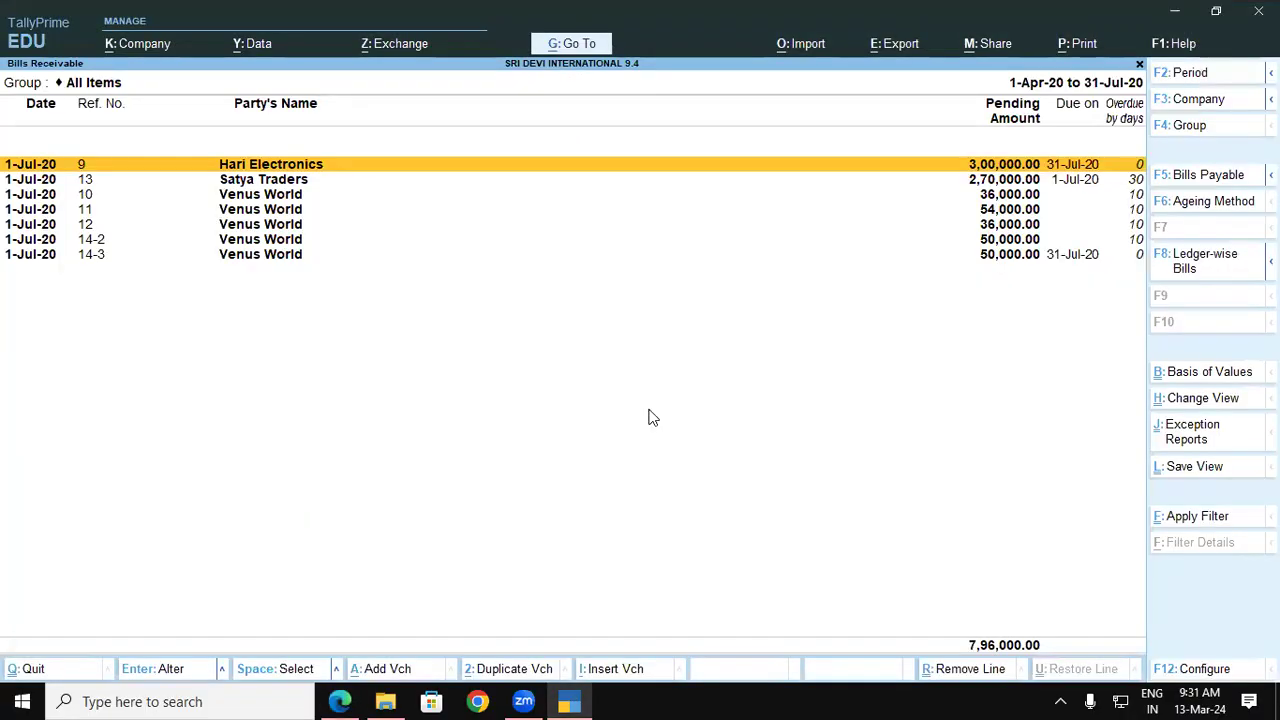
key(Escape)
key(Escape)
key(Escape)
key(Escape)
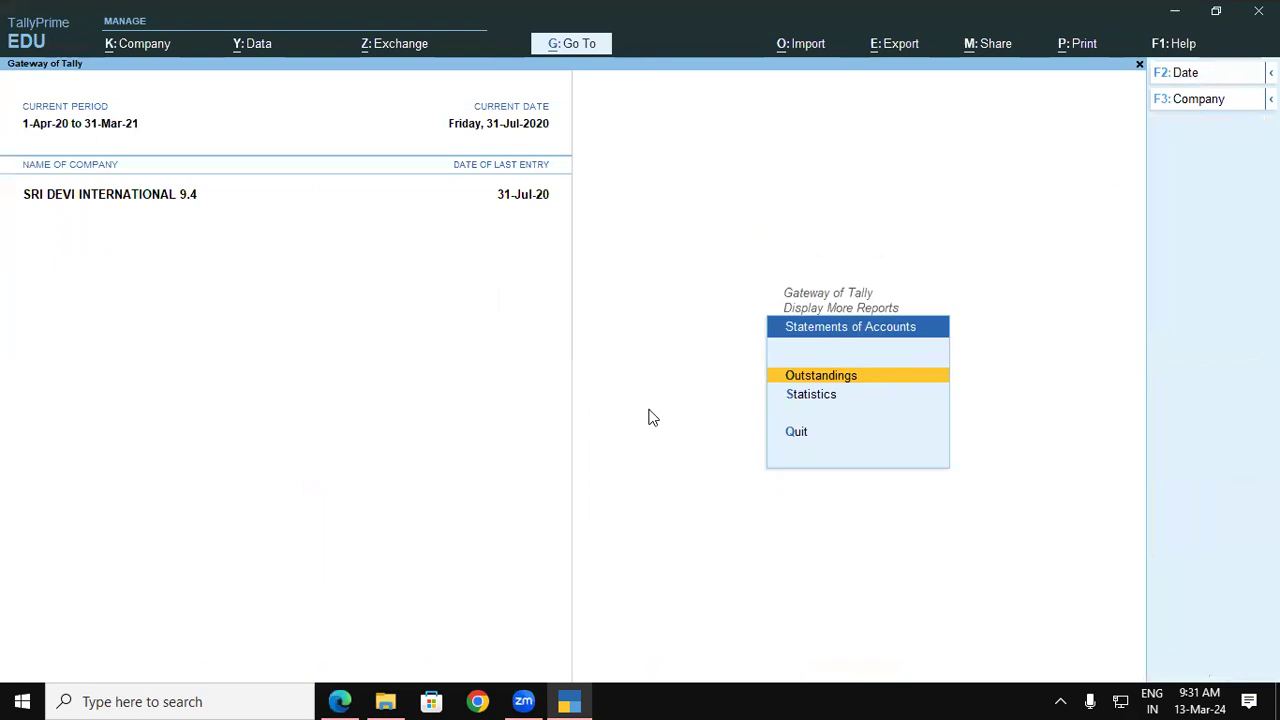
Start a Receipt voucher crediting Hari Electronics, with Agst Ref as the bill-wise reference type
key(Down)
key(Down)
key(Down)
key(Return)
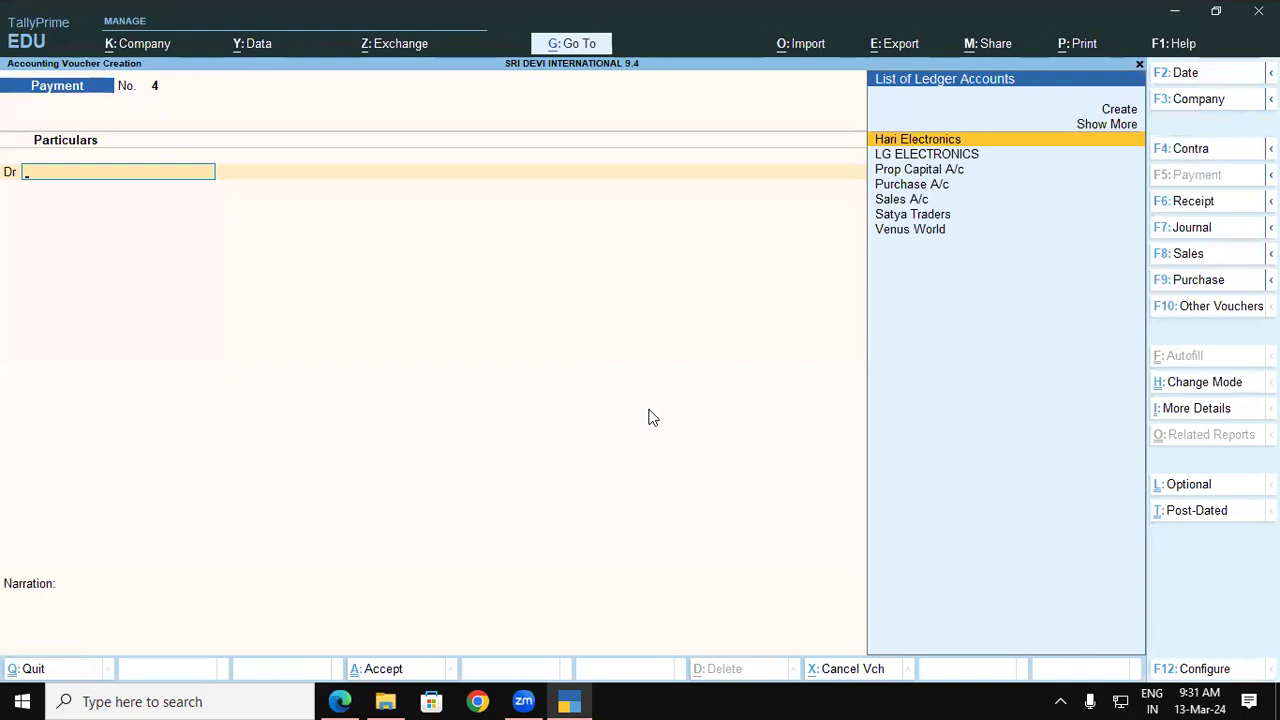
key(F6)
key(Return)
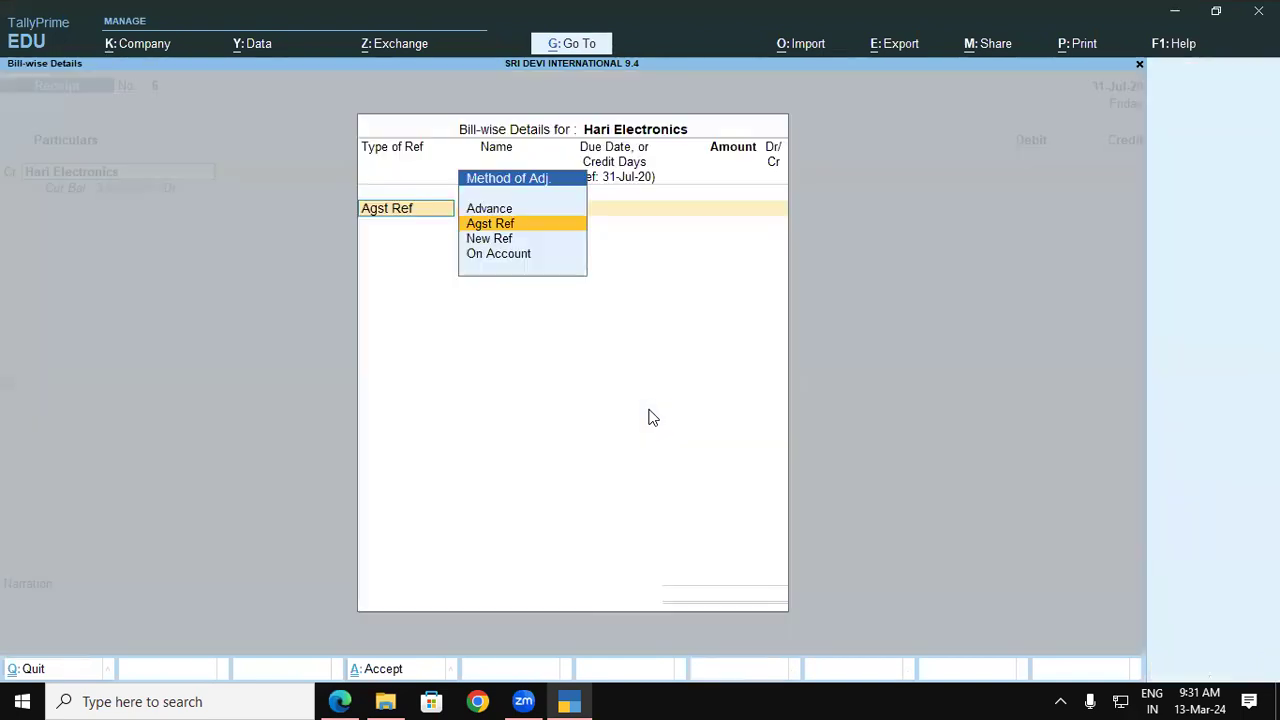
key(Return)
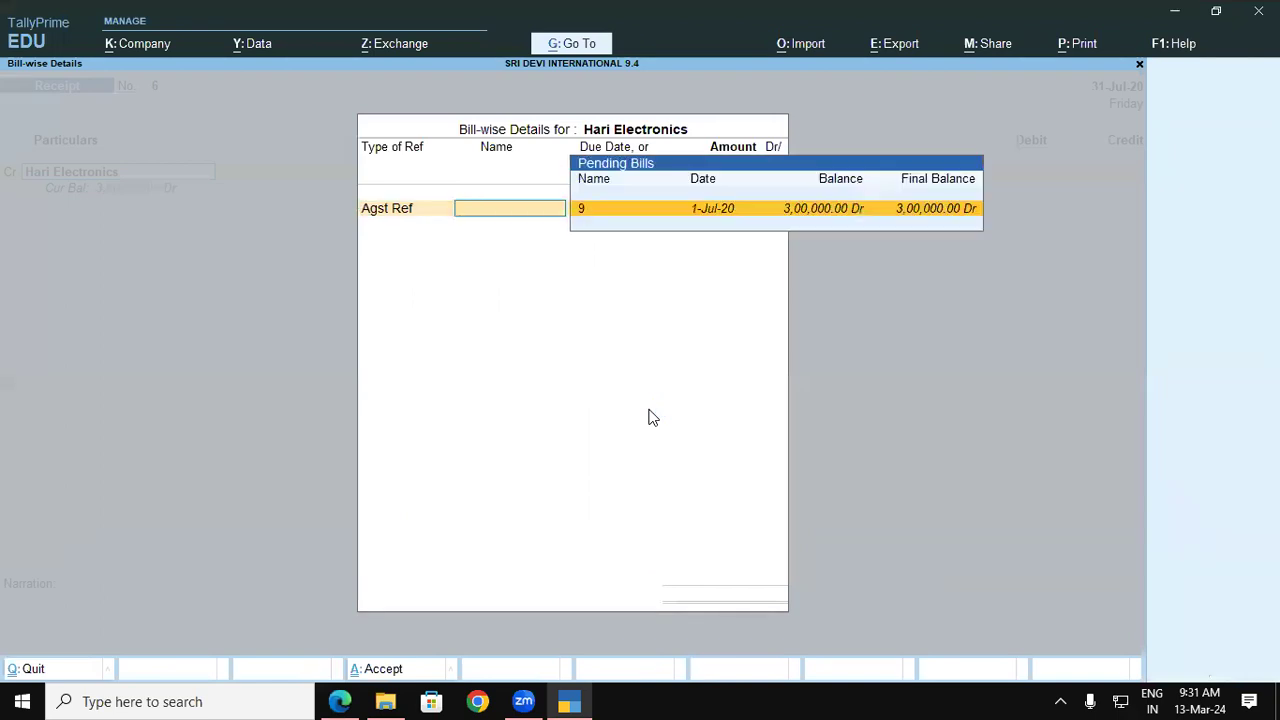
Allocate the receipt of 3,00,000.00 to pending bill 9 and debit Kotak Mahindra Bank by Cheque/DD
key(Return)
key(Return)
key(Return)
key(Return)
key(Return)
key(Return)
key(Return)
key(Return)
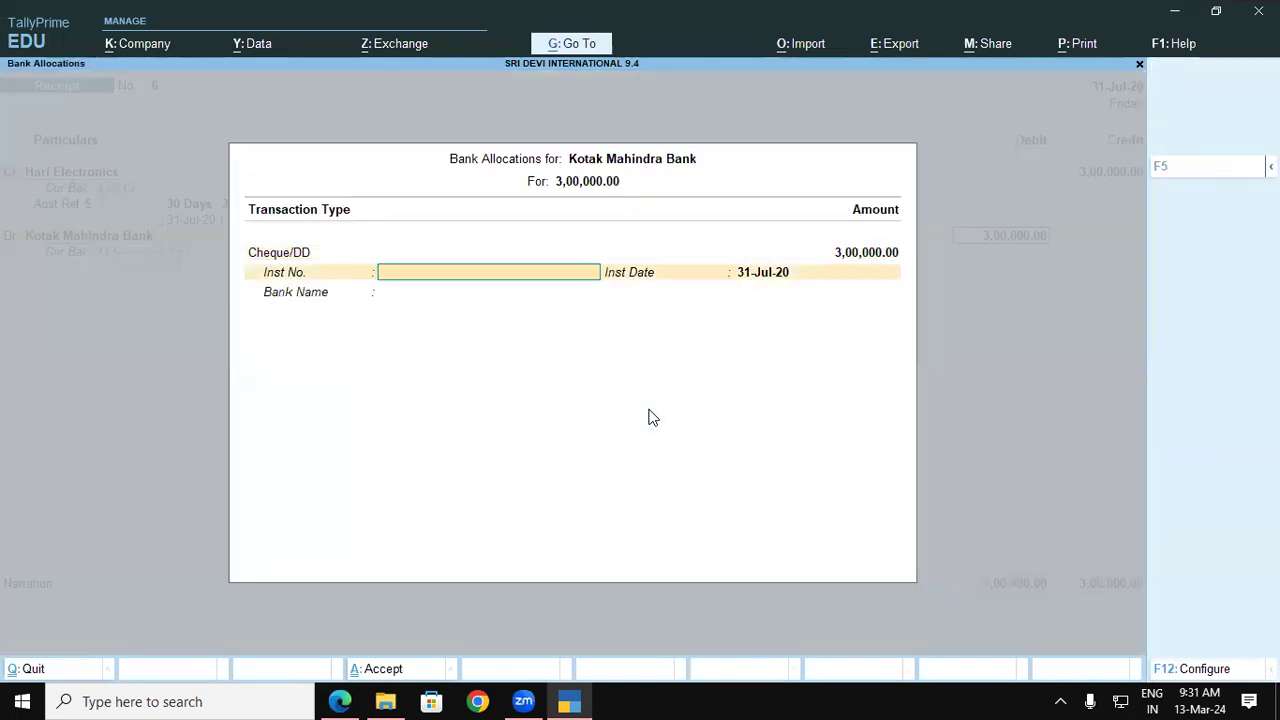
Enter instrument number 124578 in the Kotak Mahindra Bank allocation, finish the allocation and leave voucher entry
text(124578)
key(Return)
key(Return)
key(Return)
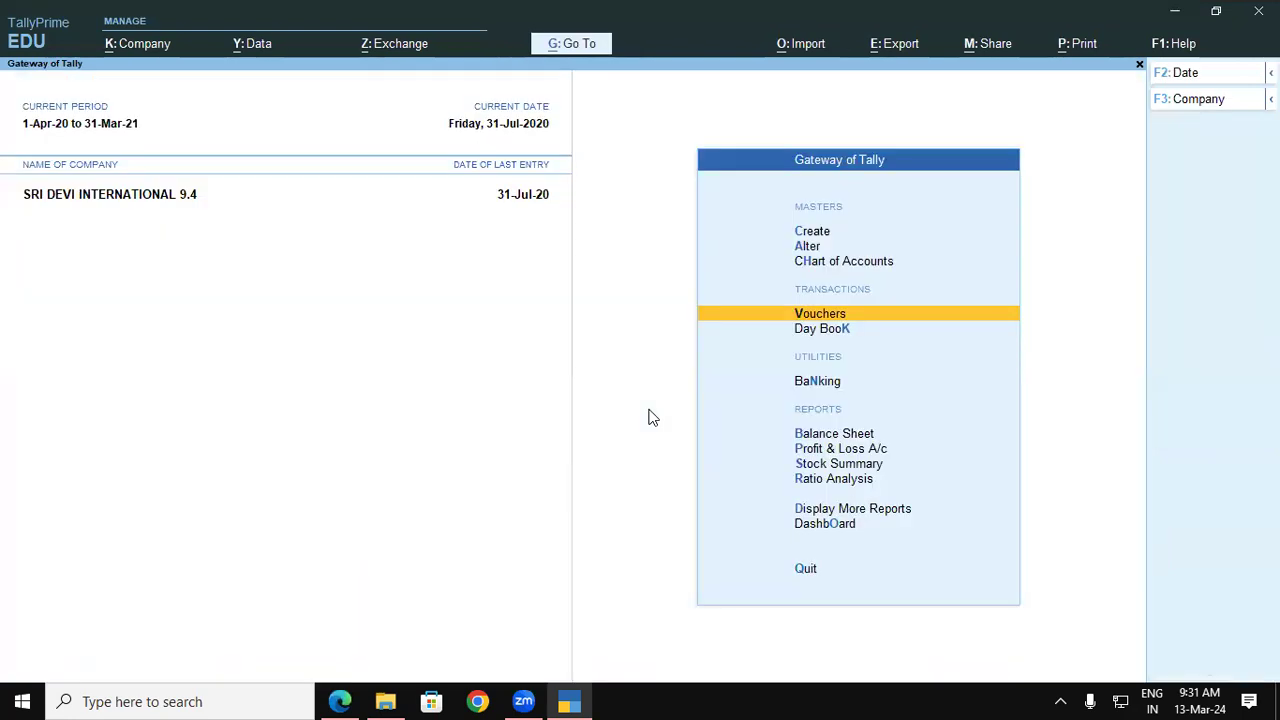
Switch to the lesson notes in Microsoft Edge and underline the menu path from Gateway of Tally to Ledger in step 1 of Illustration 8
click(340, 701)
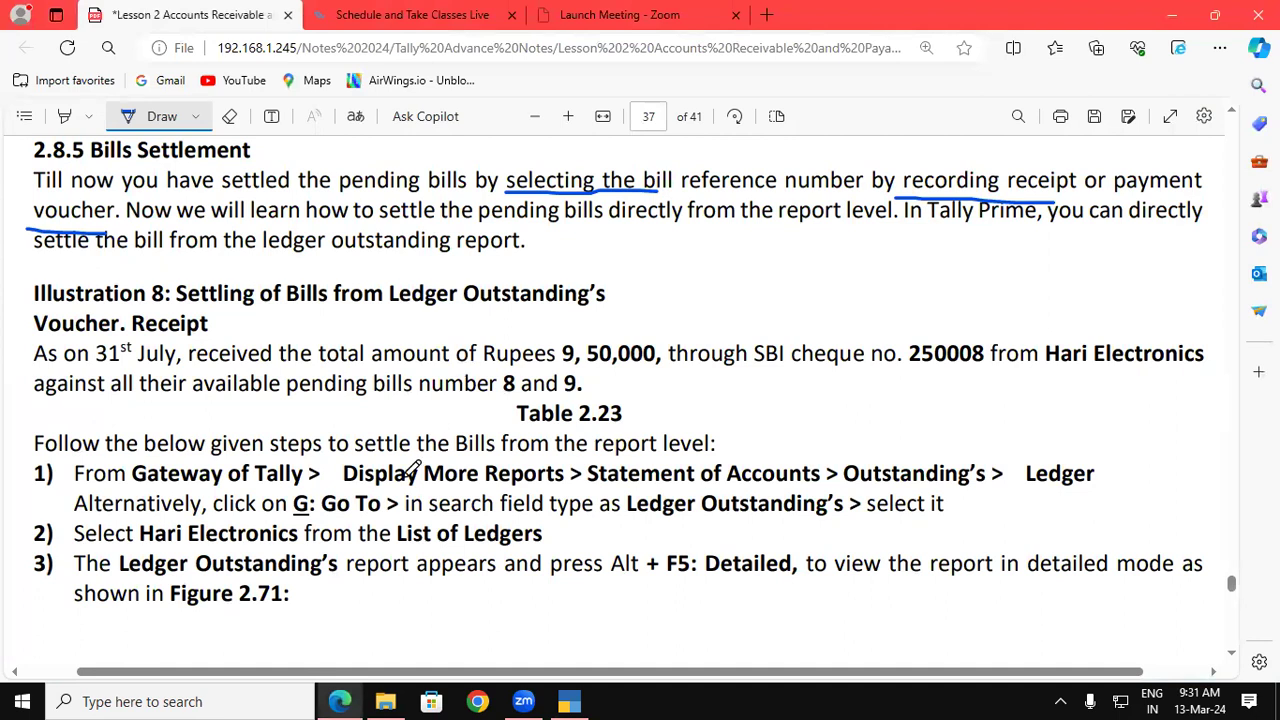
drag(150, 488, 256, 487)
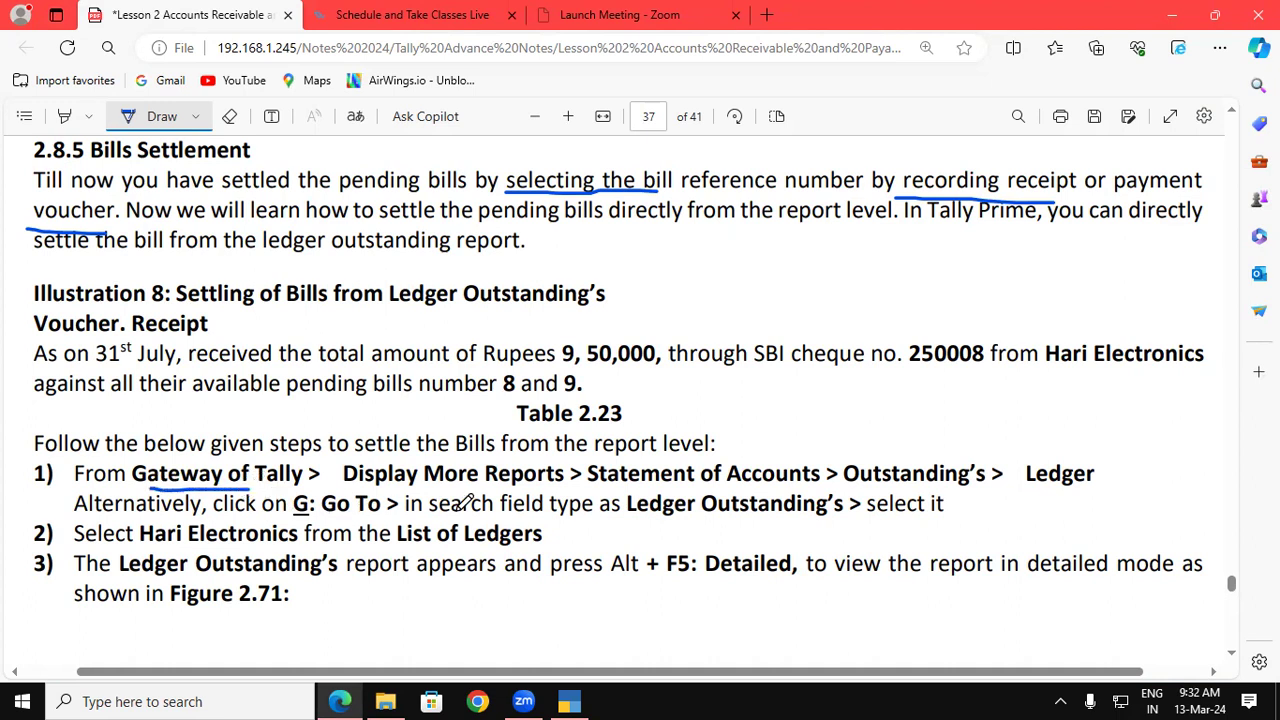
drag(394, 490, 500, 492)
drag(628, 488, 741, 487)
drag(845, 488, 948, 489)
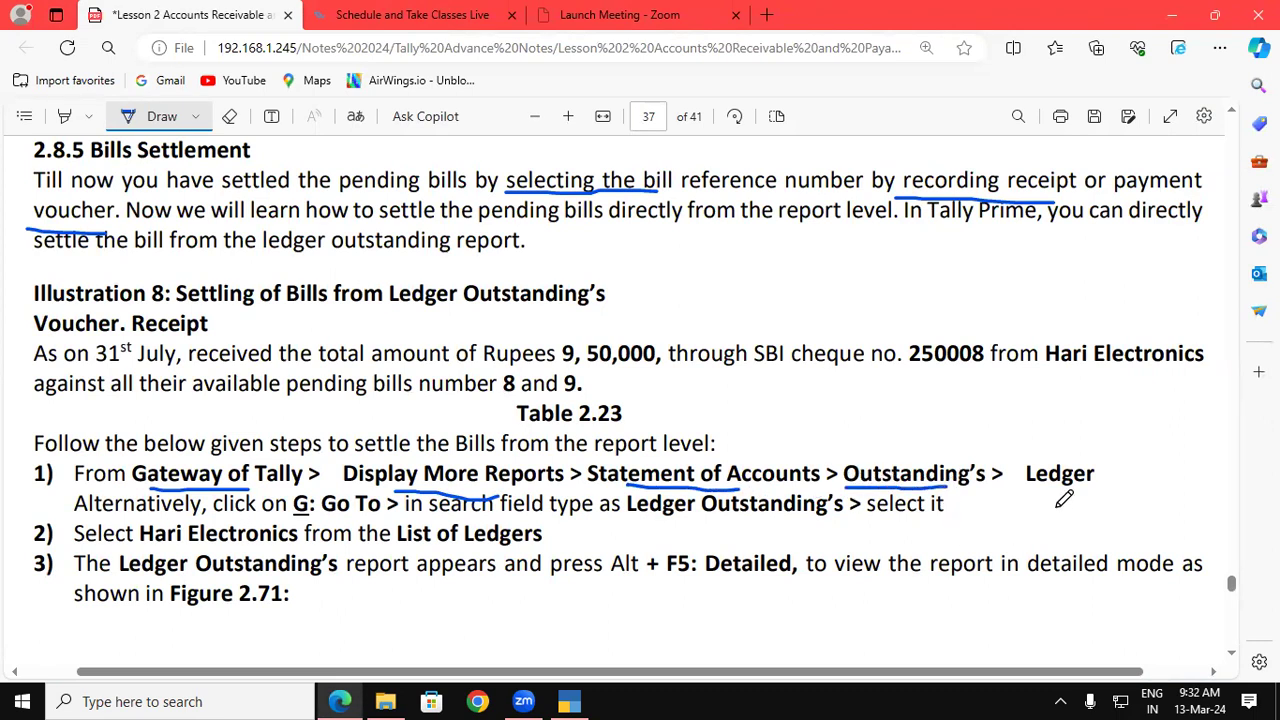
drag(1026, 490, 1092, 491)
click(1233, 653)
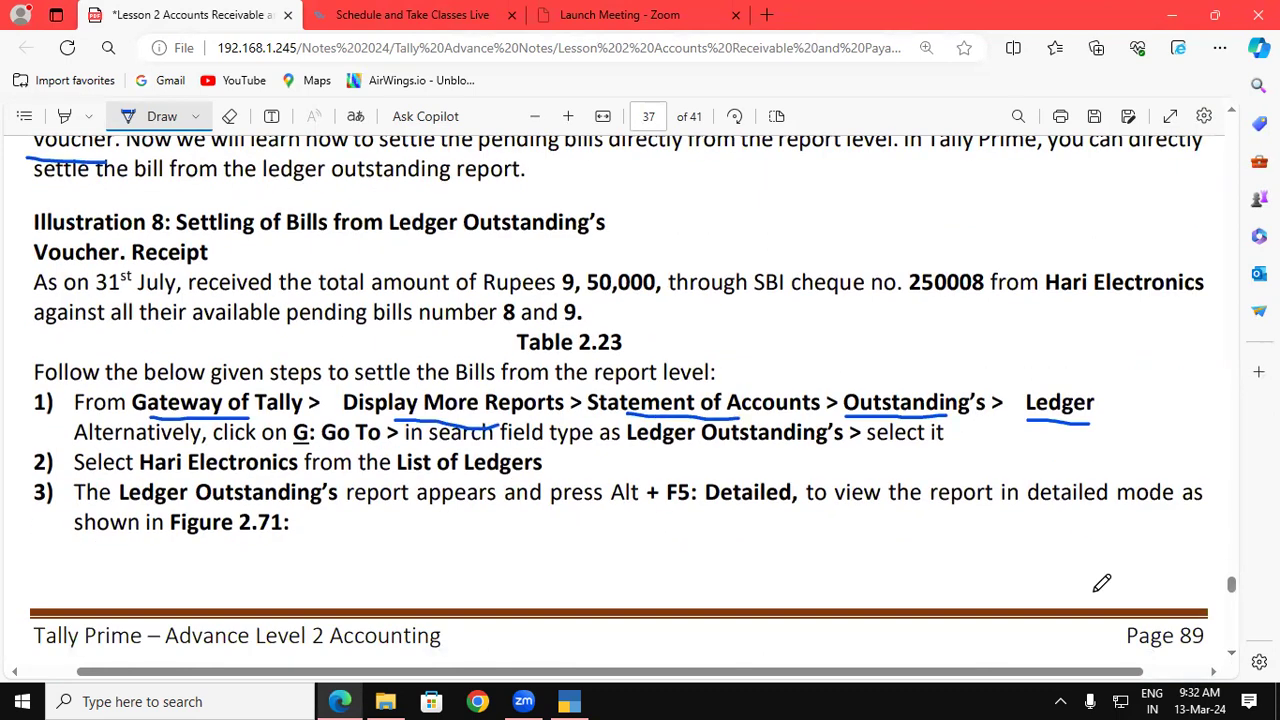
Underline Ledger Outstanding's in step 1, Hari Electronics in step 2 and the select-all shortcut in step 4 of the lesson notes
drag(628, 449, 818, 452)
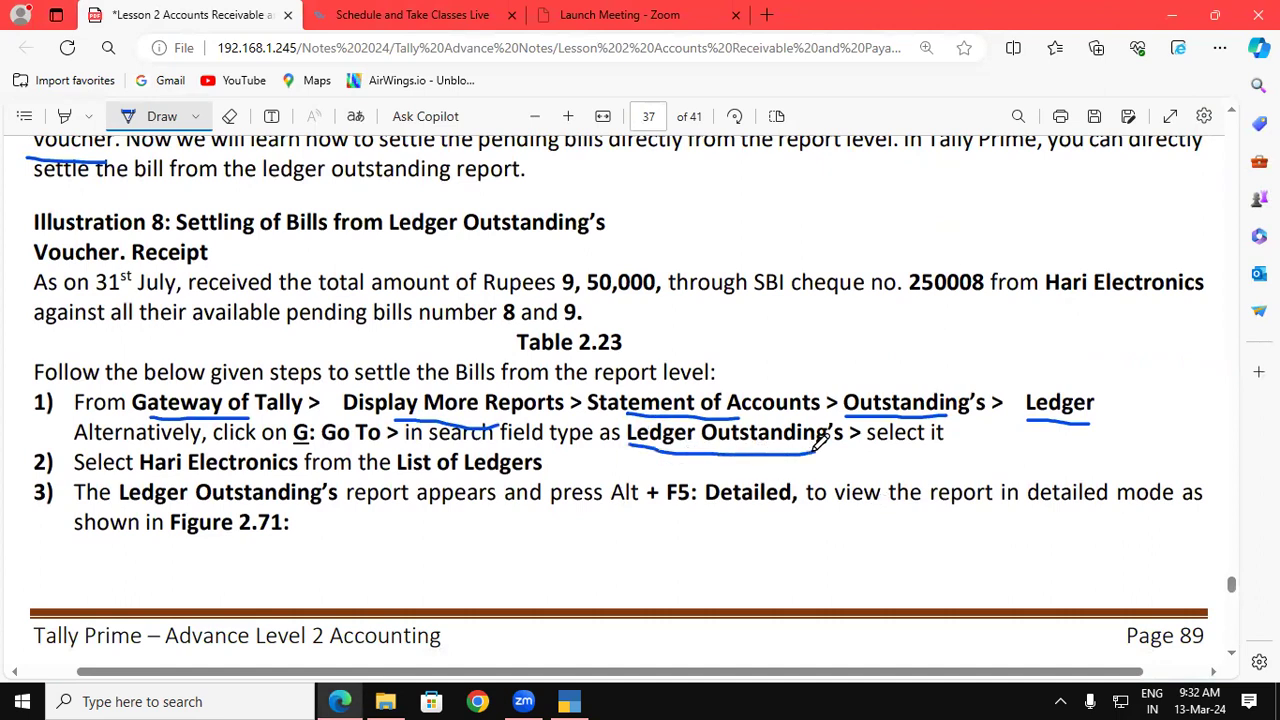
drag(142, 476, 266, 478)
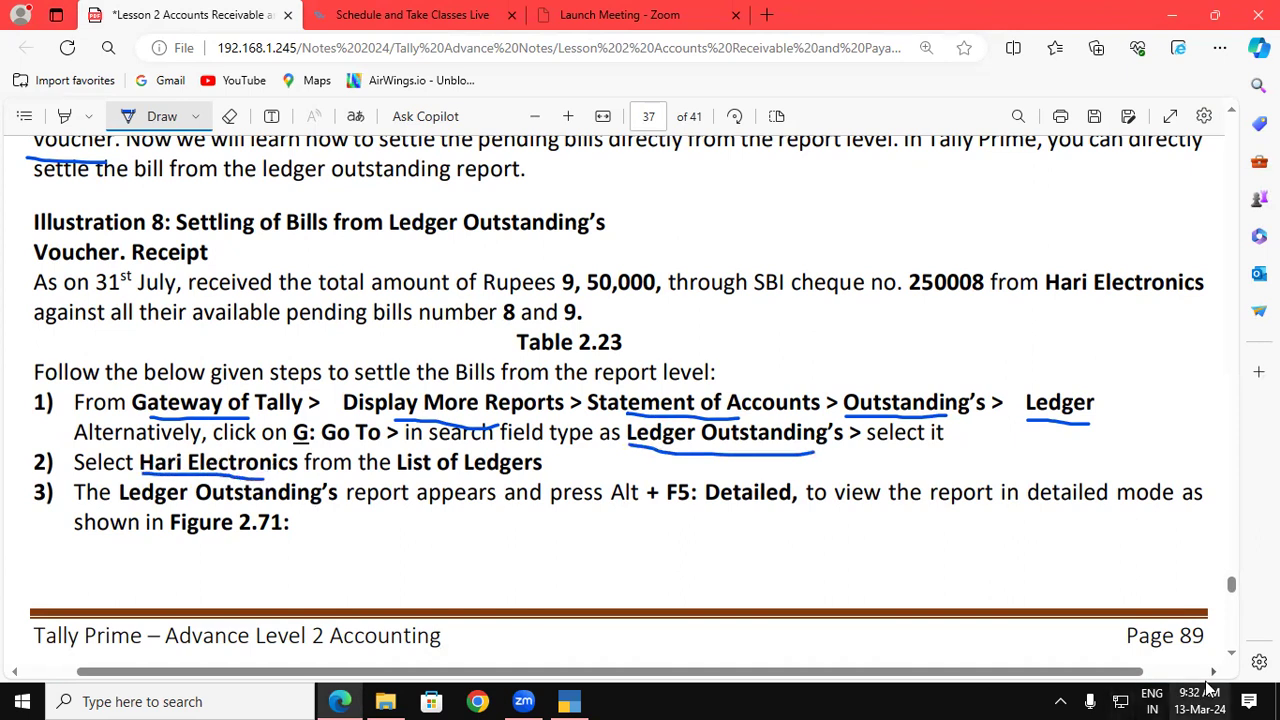
scroll(1232, 660, down, 3)
scroll(1232, 660, down, 8)
scroll(1232, 660, down, 4)
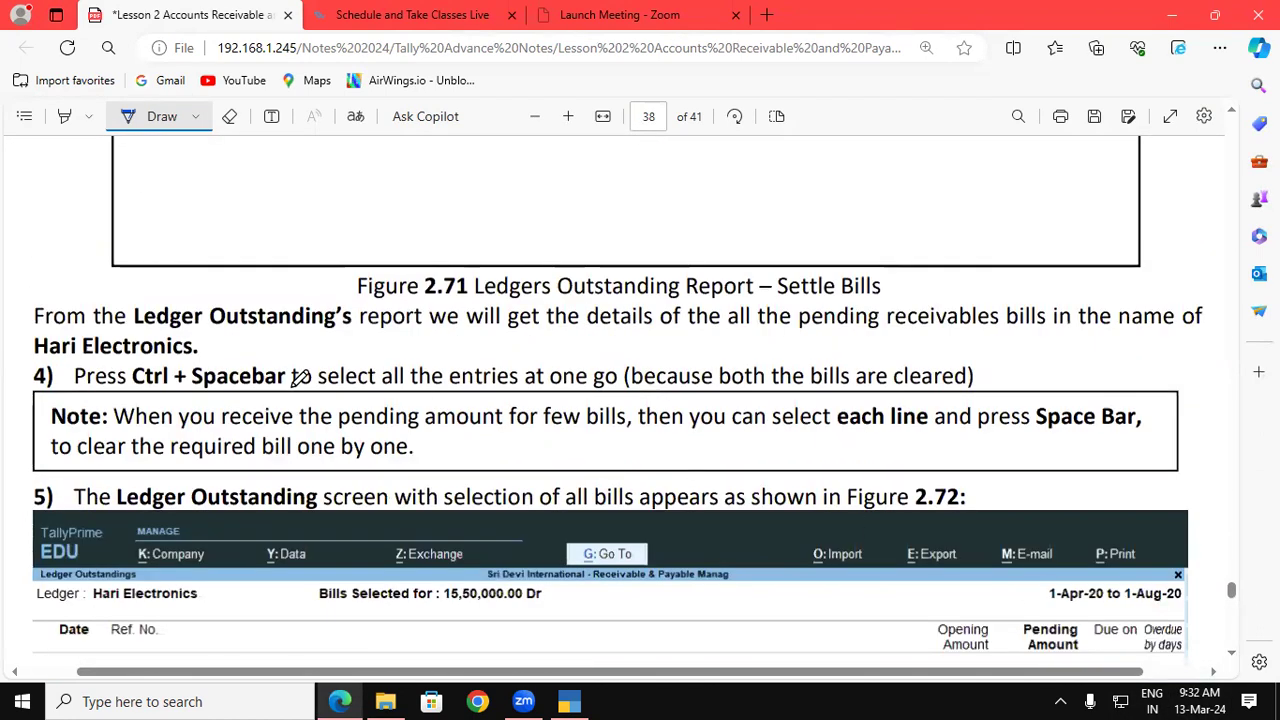
mouse_move(128, 394)
mouse_down()
mouse_move(282, 395)
mouse_move(289, 368)
mouse_up()
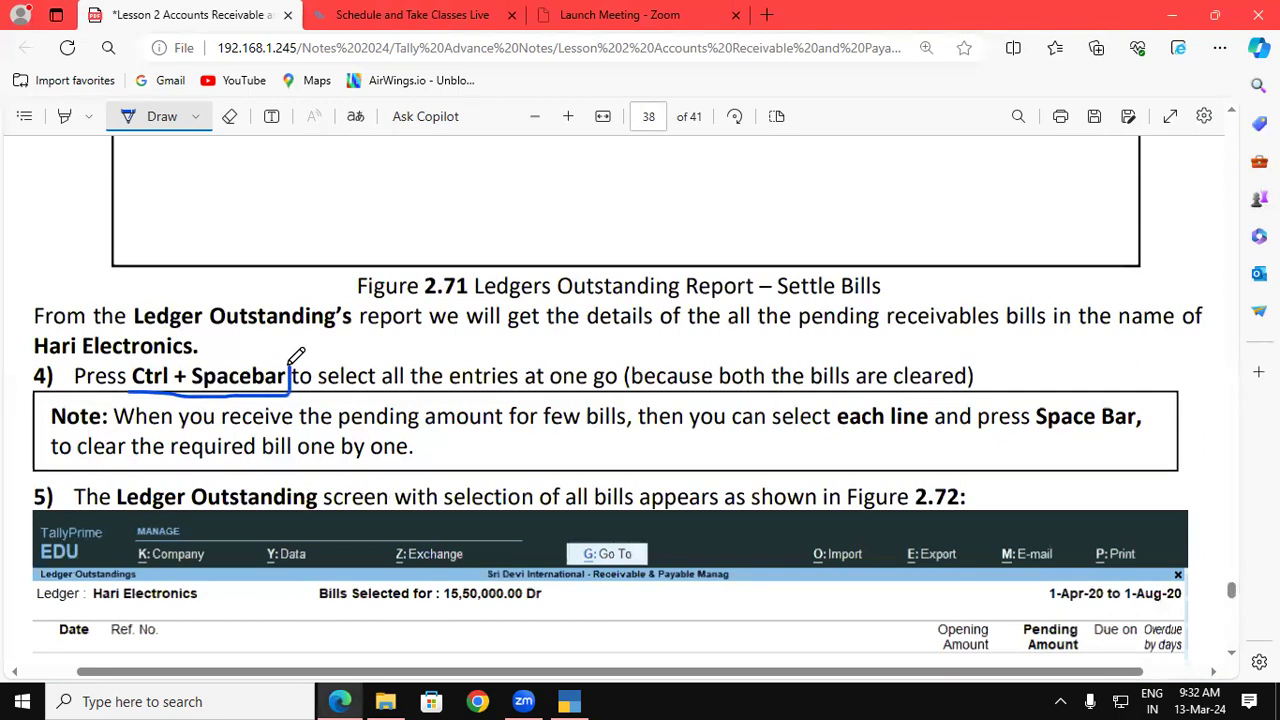
Switch to TallyPrime and open the Ledger Outstandings report for Venus World
click(572, 701)
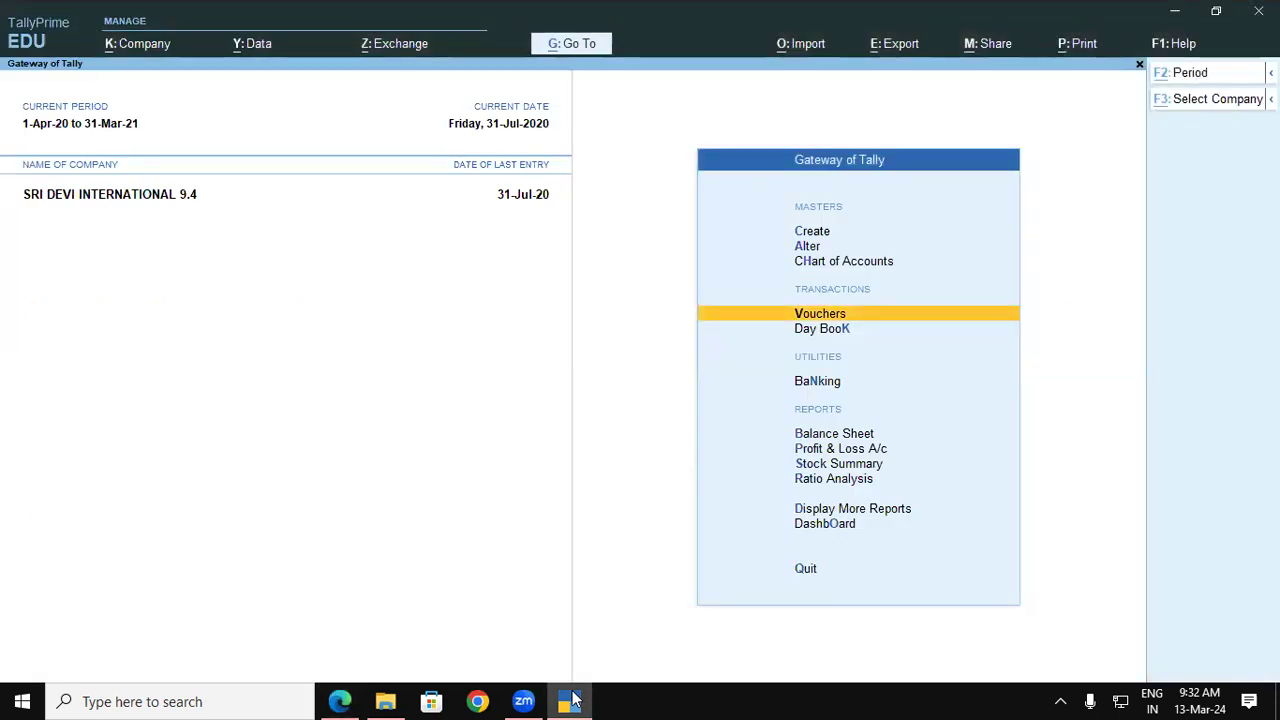
key(alt+g)
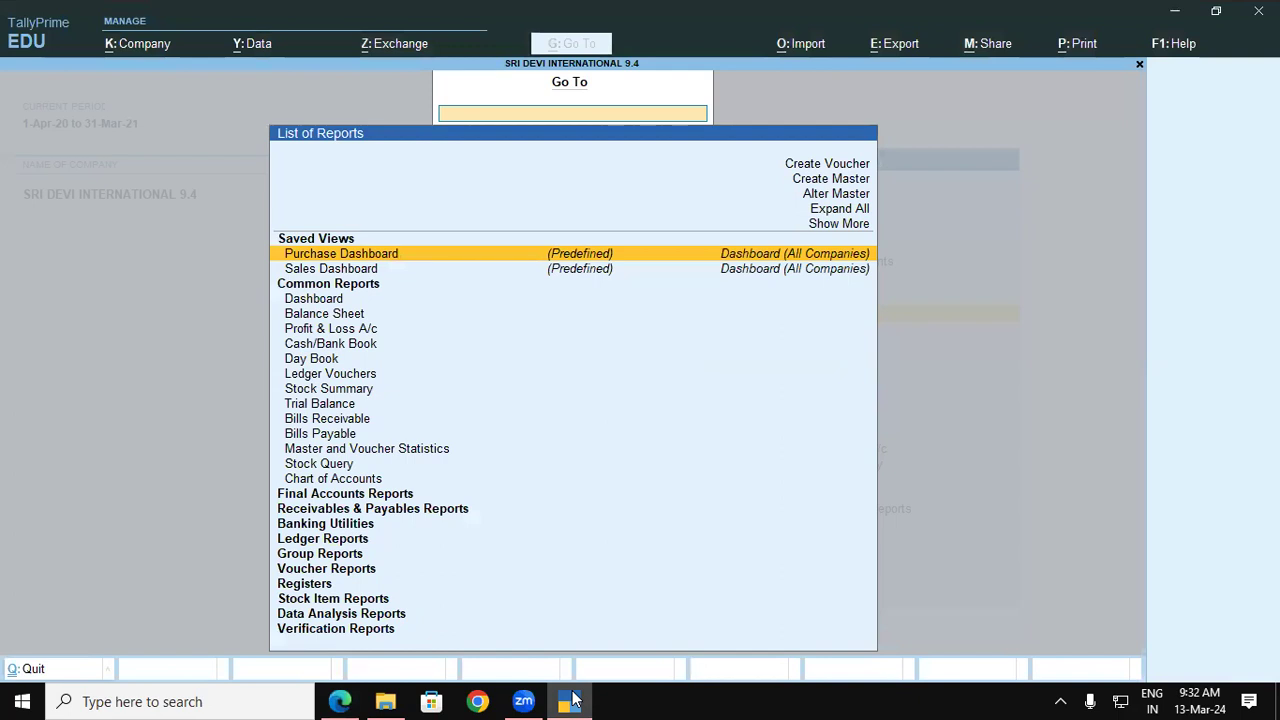
text(LEG)
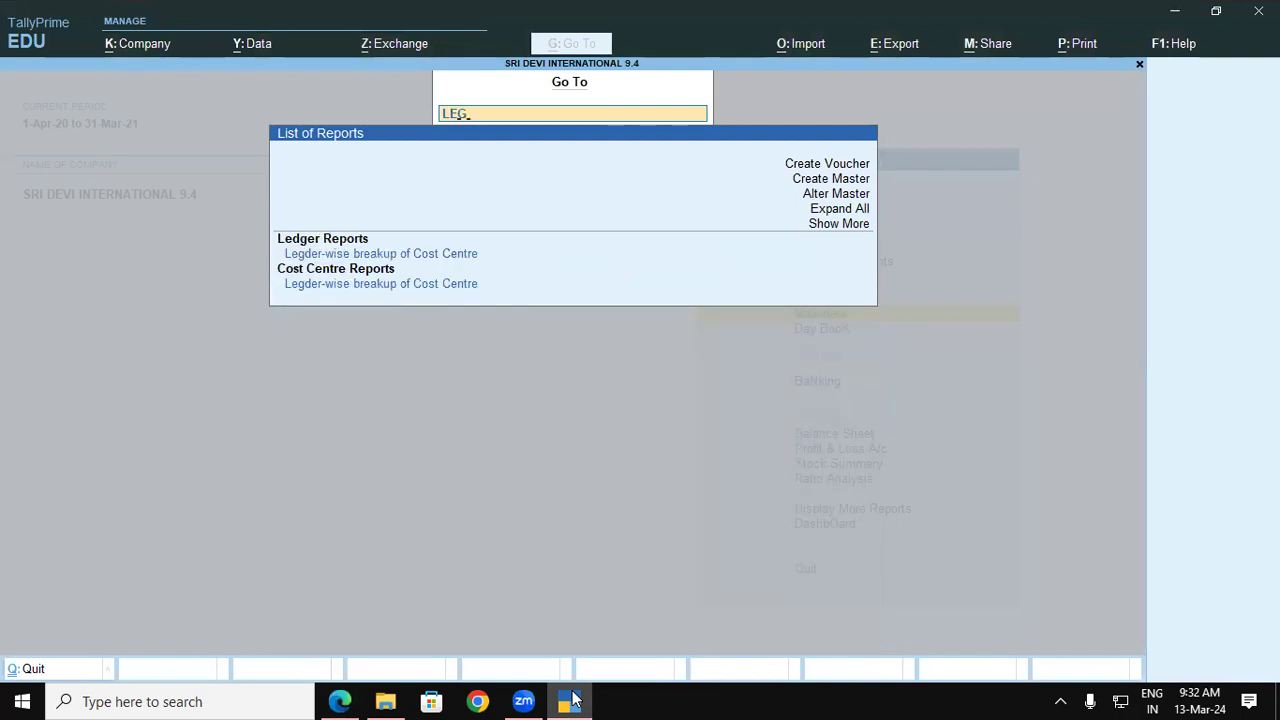
key(BackSpace)
text(D)
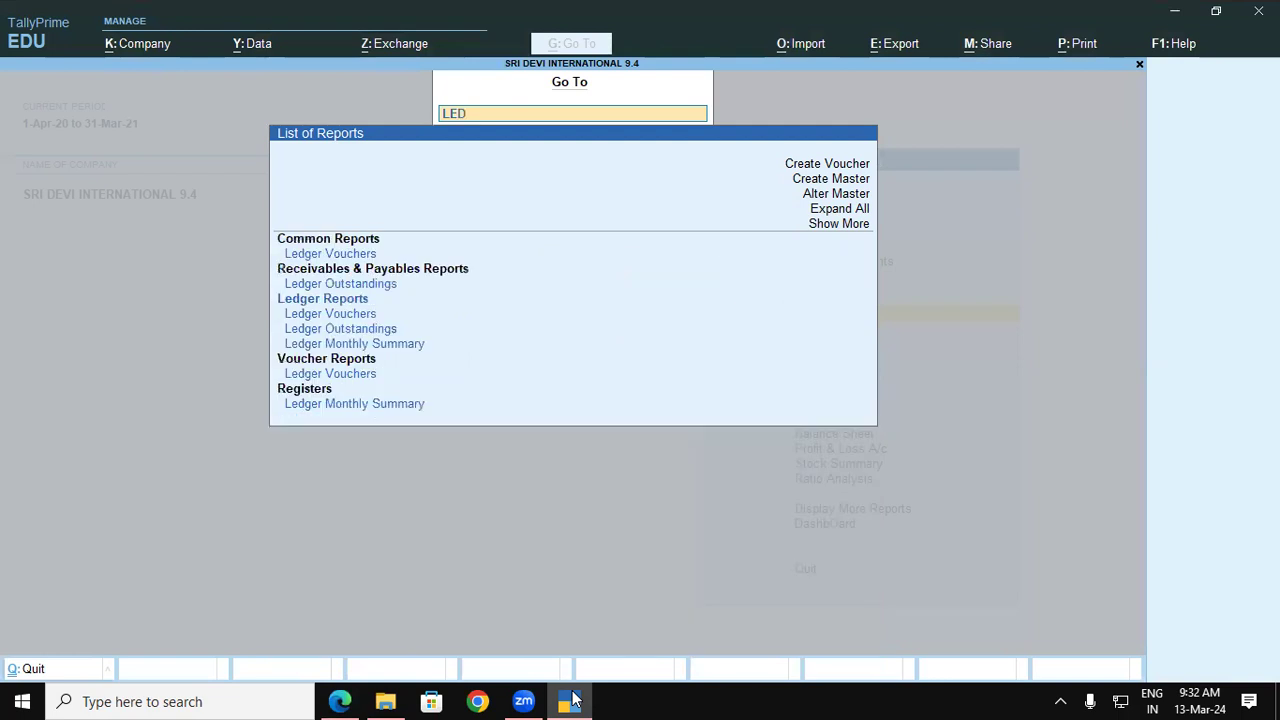
key(Down)
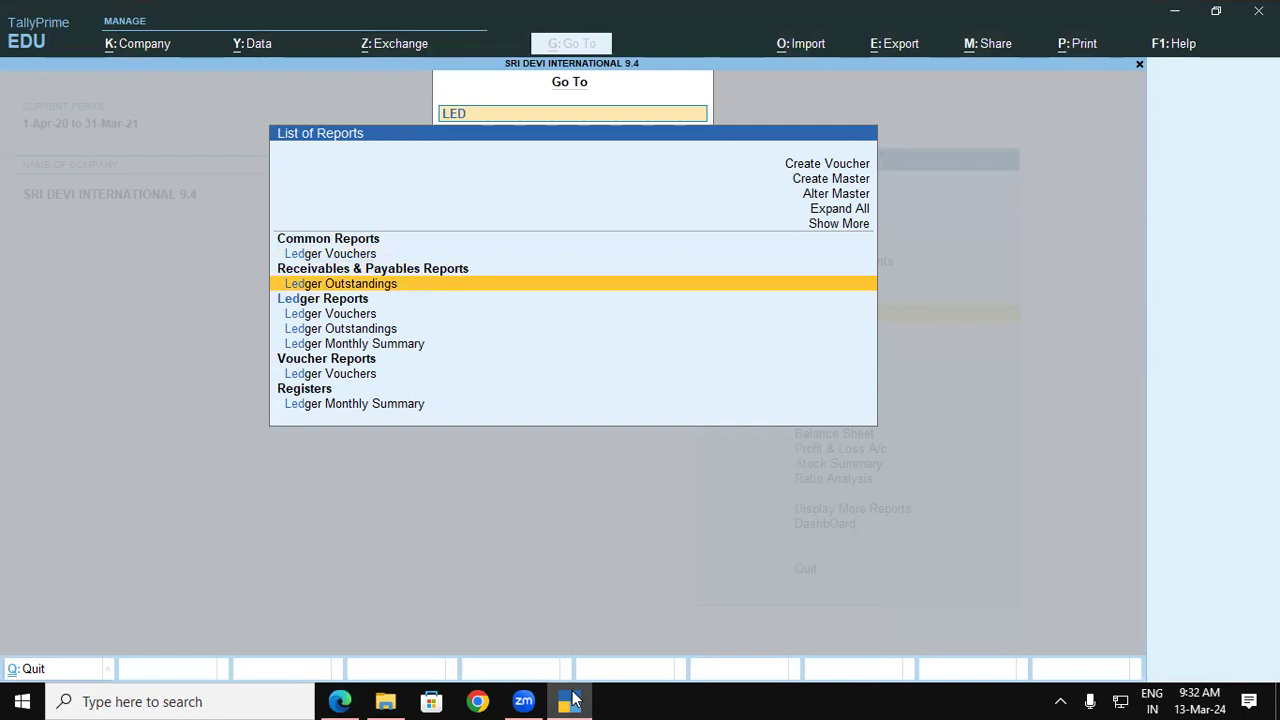
key(Return)
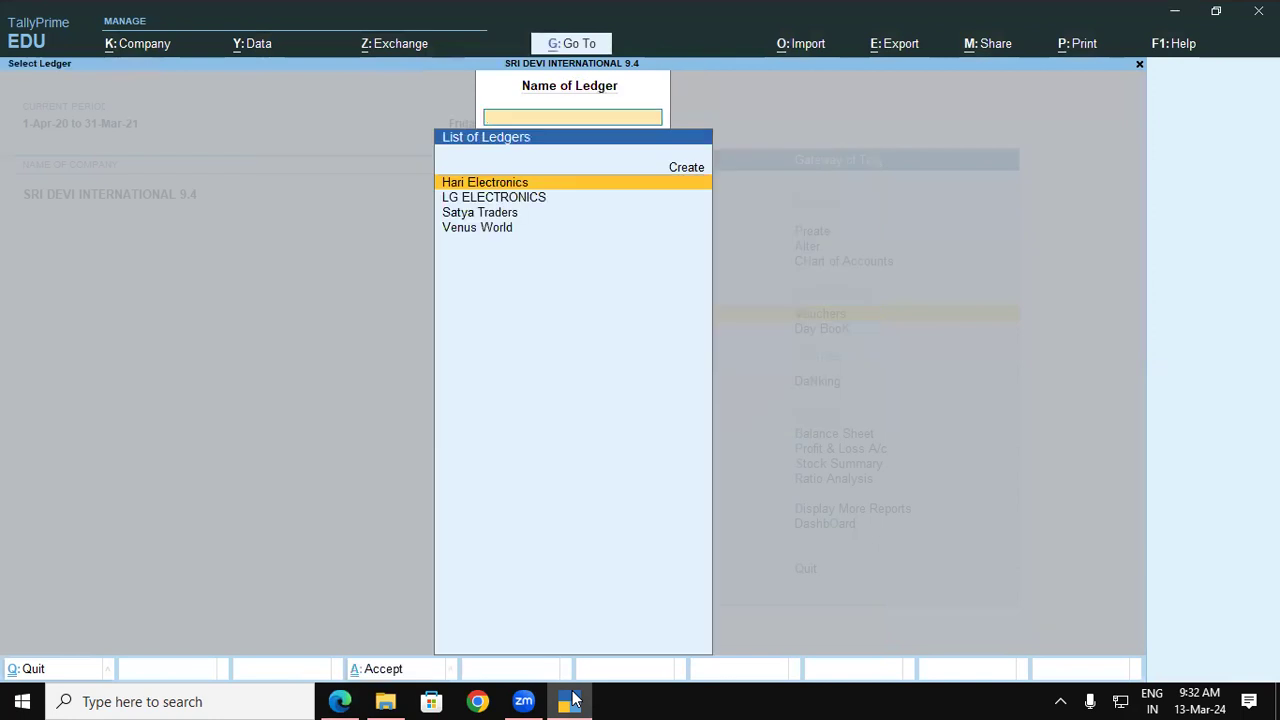
key(Down)
key(Down)
key(Down)
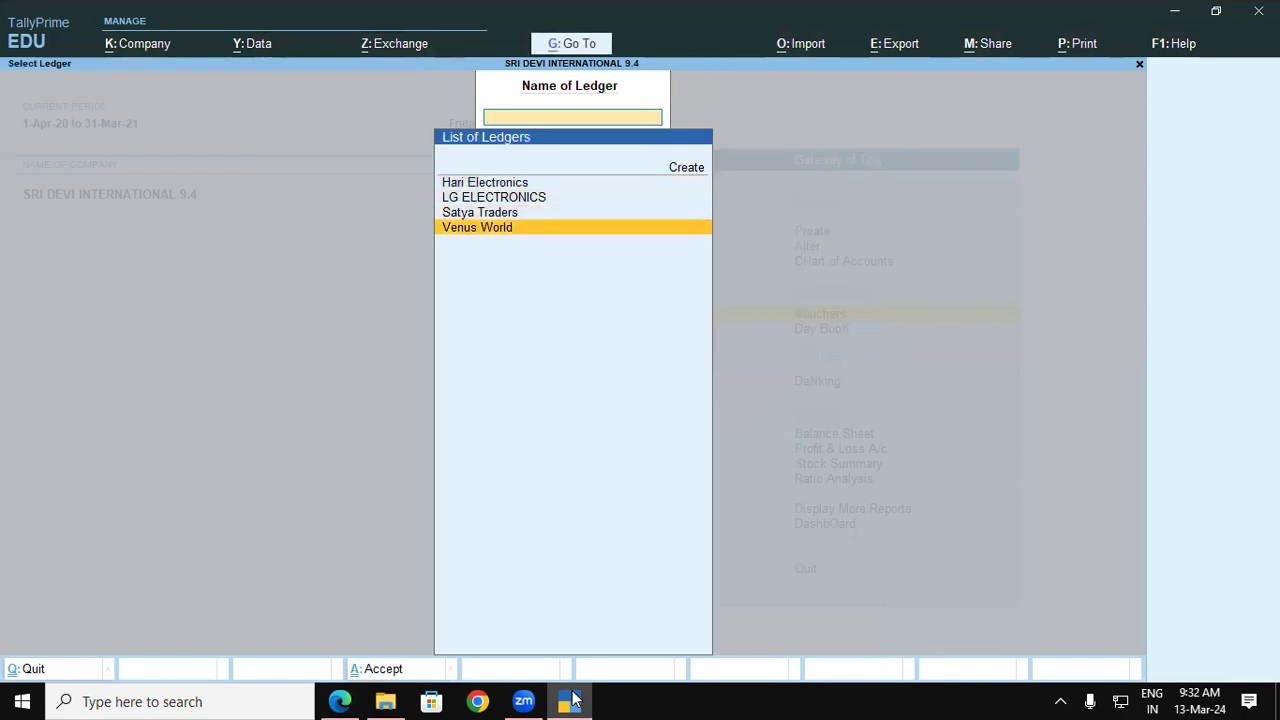
key(Return)
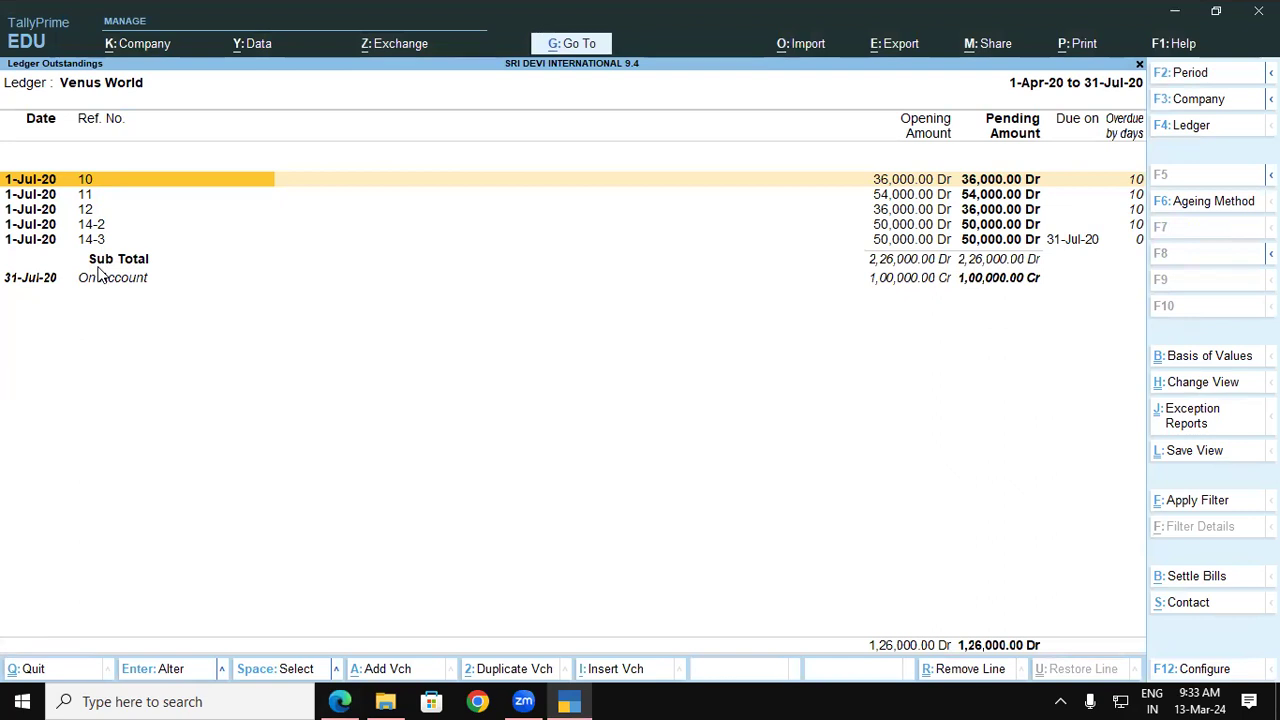
click(1192, 578)
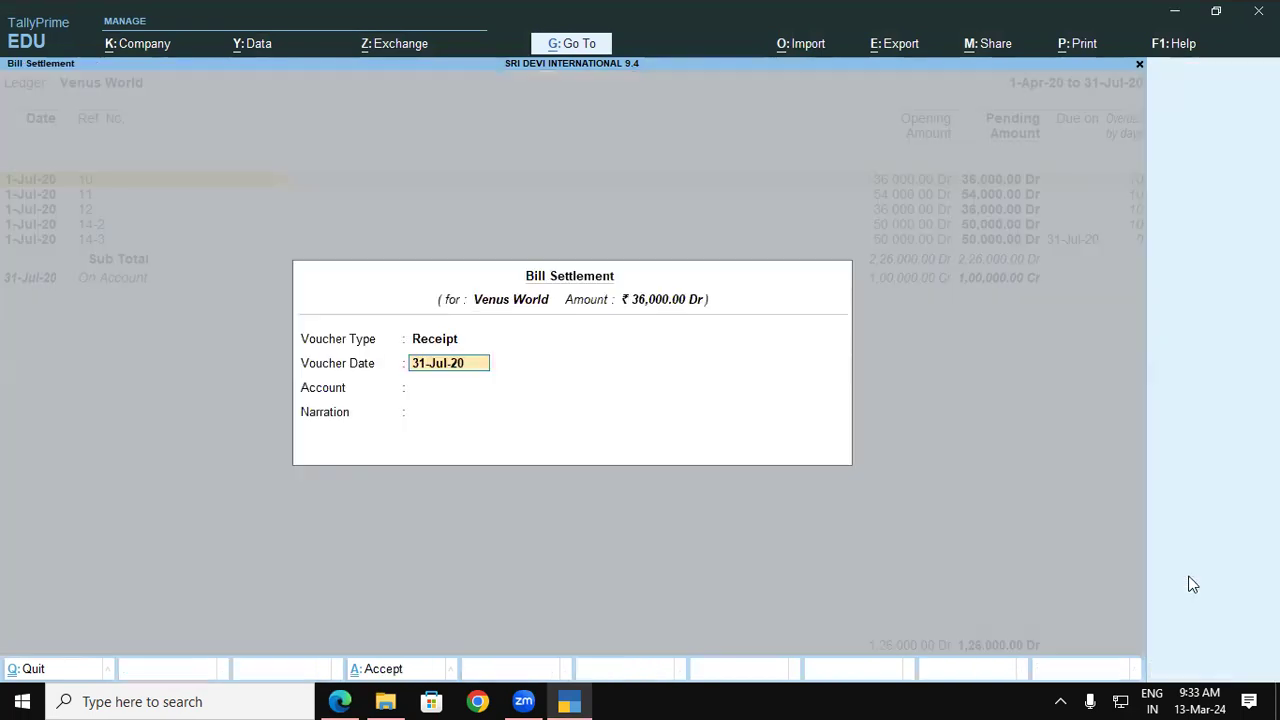
key(BackSpace)
key(Escape)
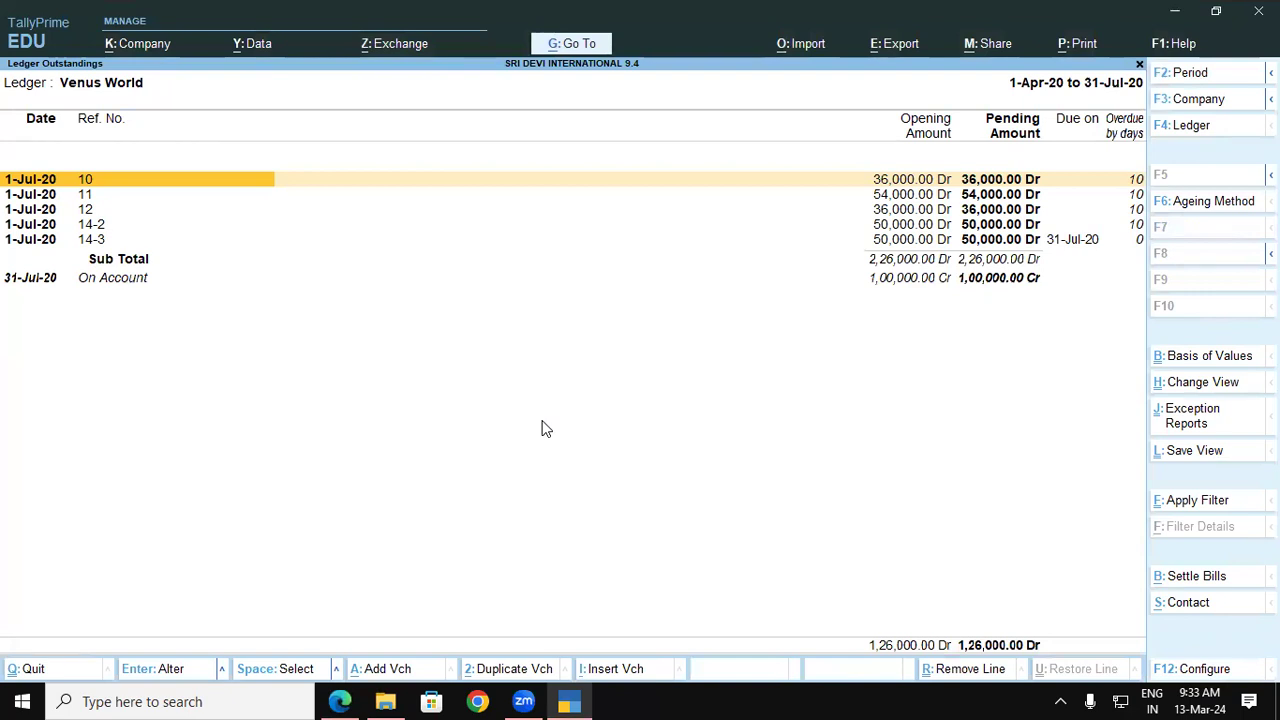
Go through the Venus World bills, mark bill 10 and then all pending bills, and clear the selection again
click(88, 197)
click(88, 208)
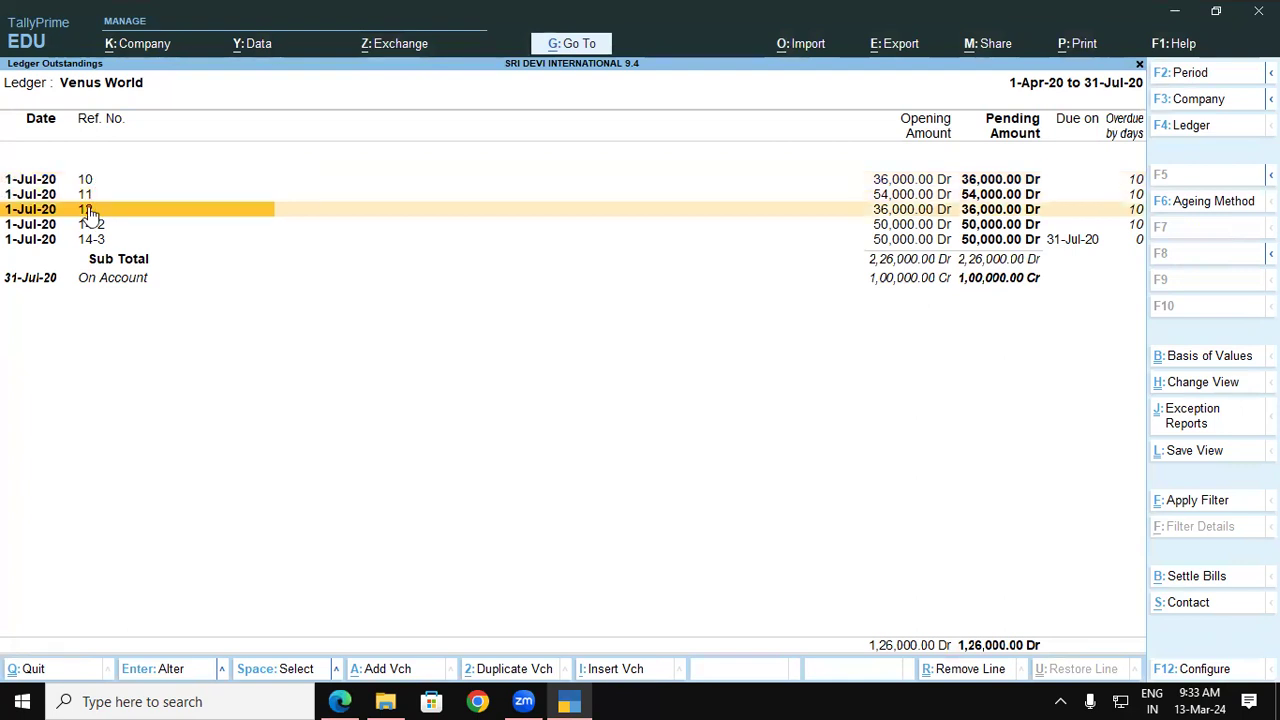
click(88, 227)
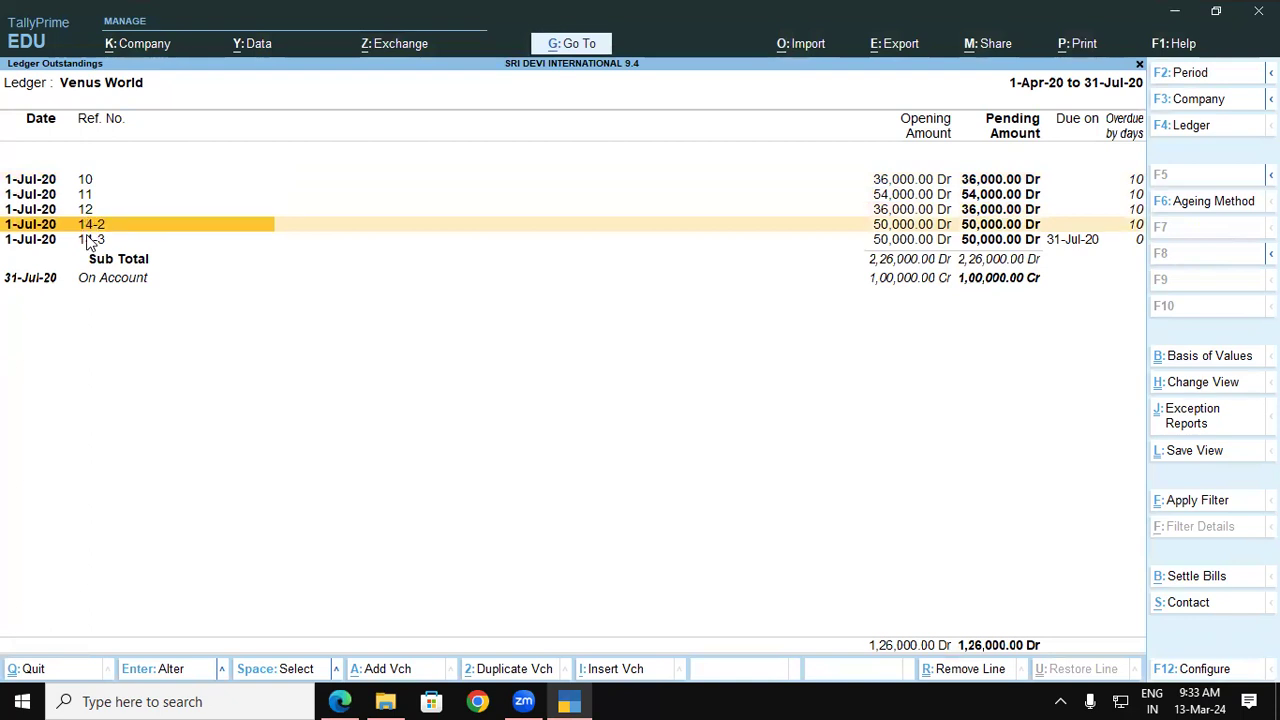
click(88, 240)
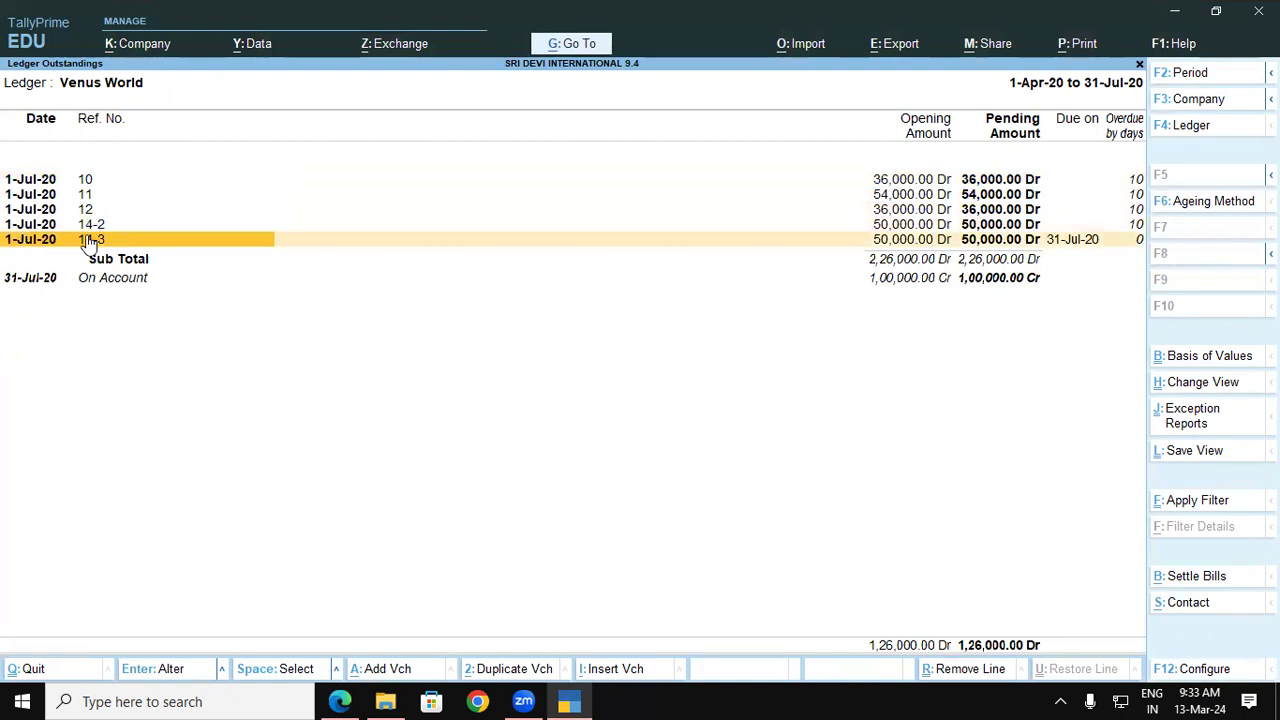
click(87, 181)
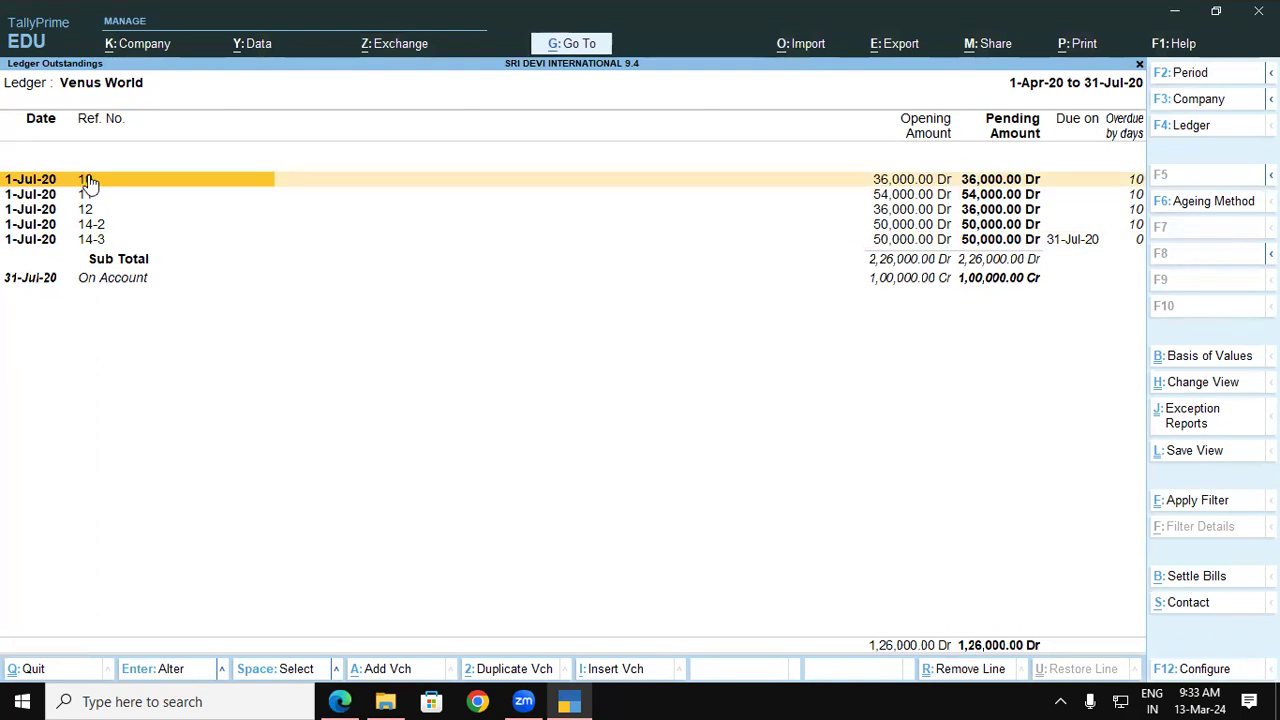
key(space)
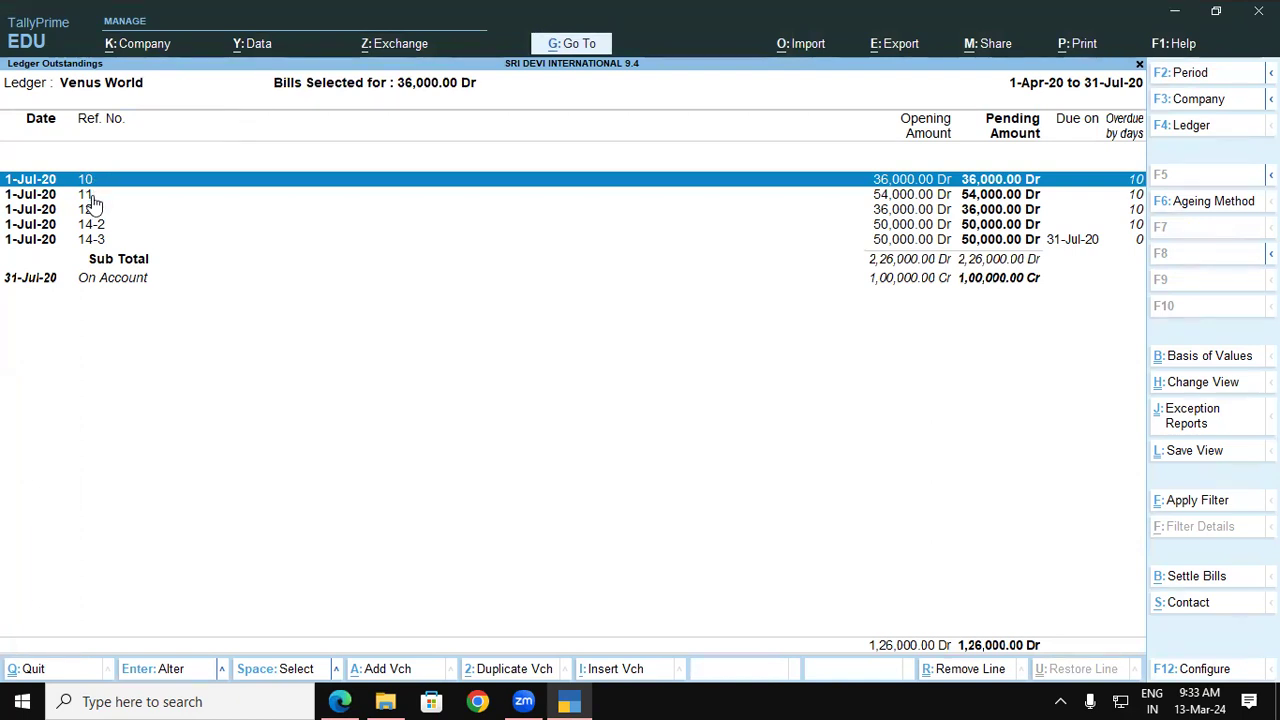
key(ctrl)
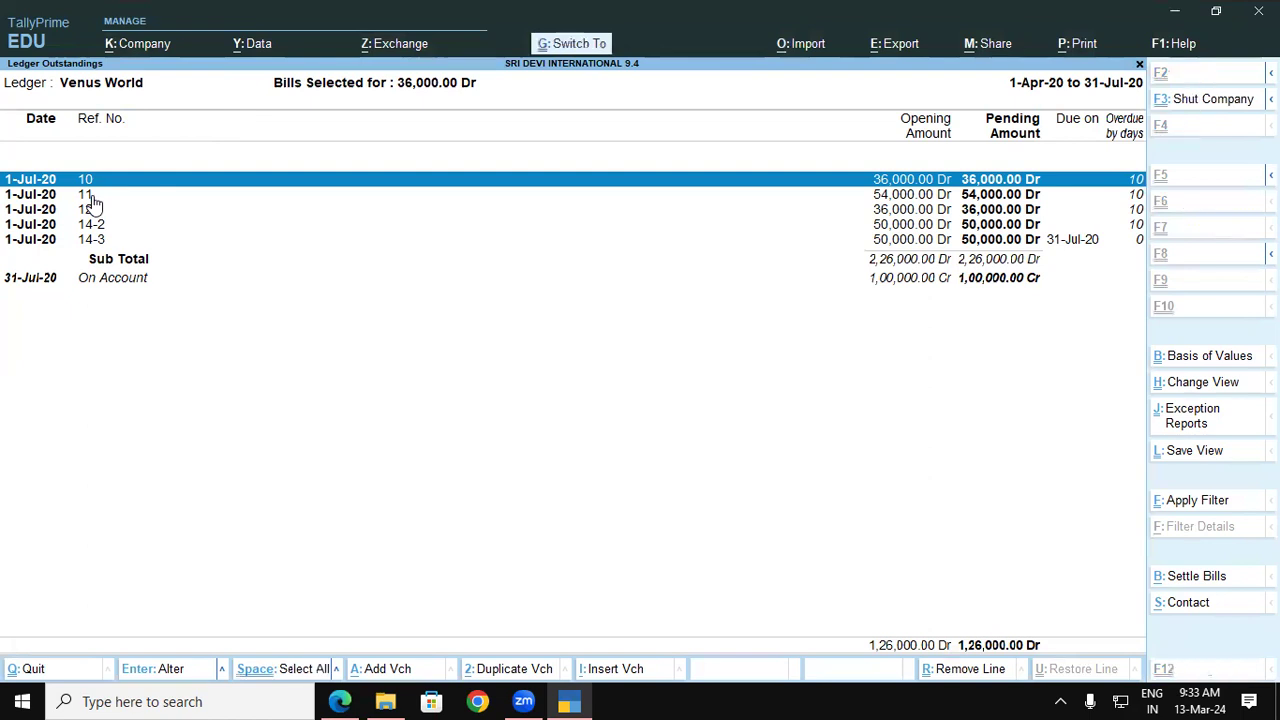
key(ctrl+space)
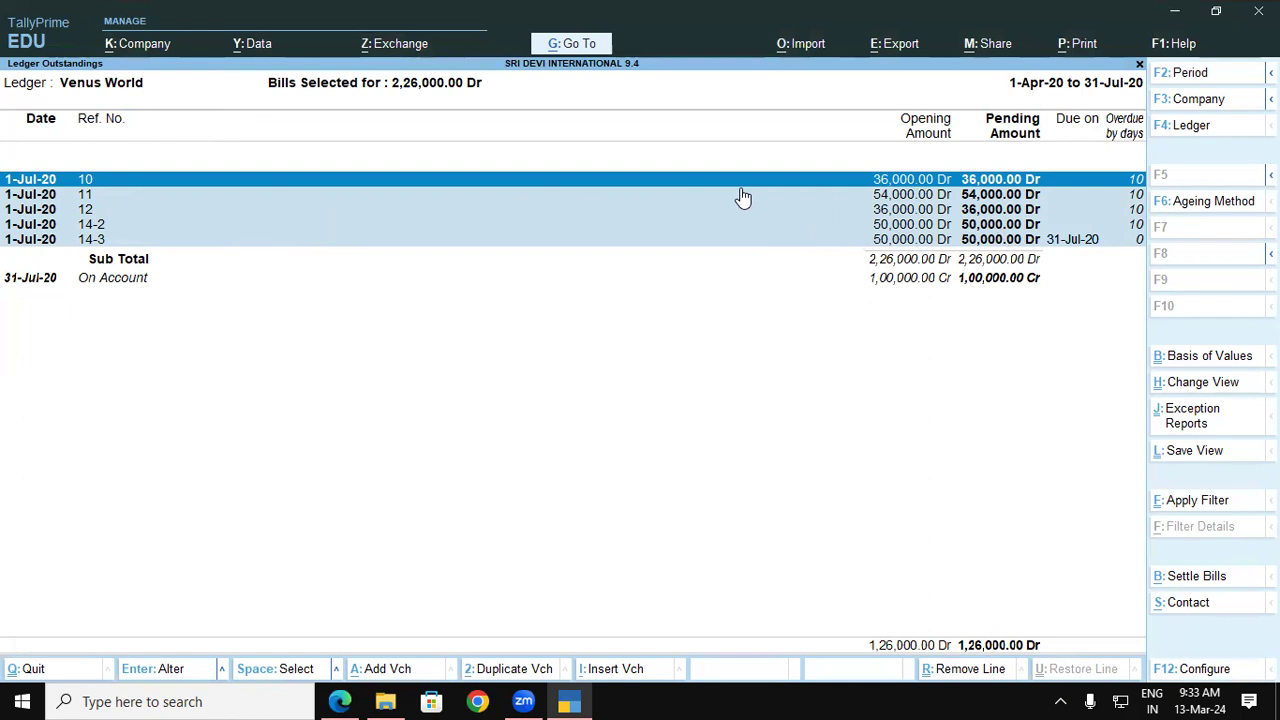
key(ctrl+space)
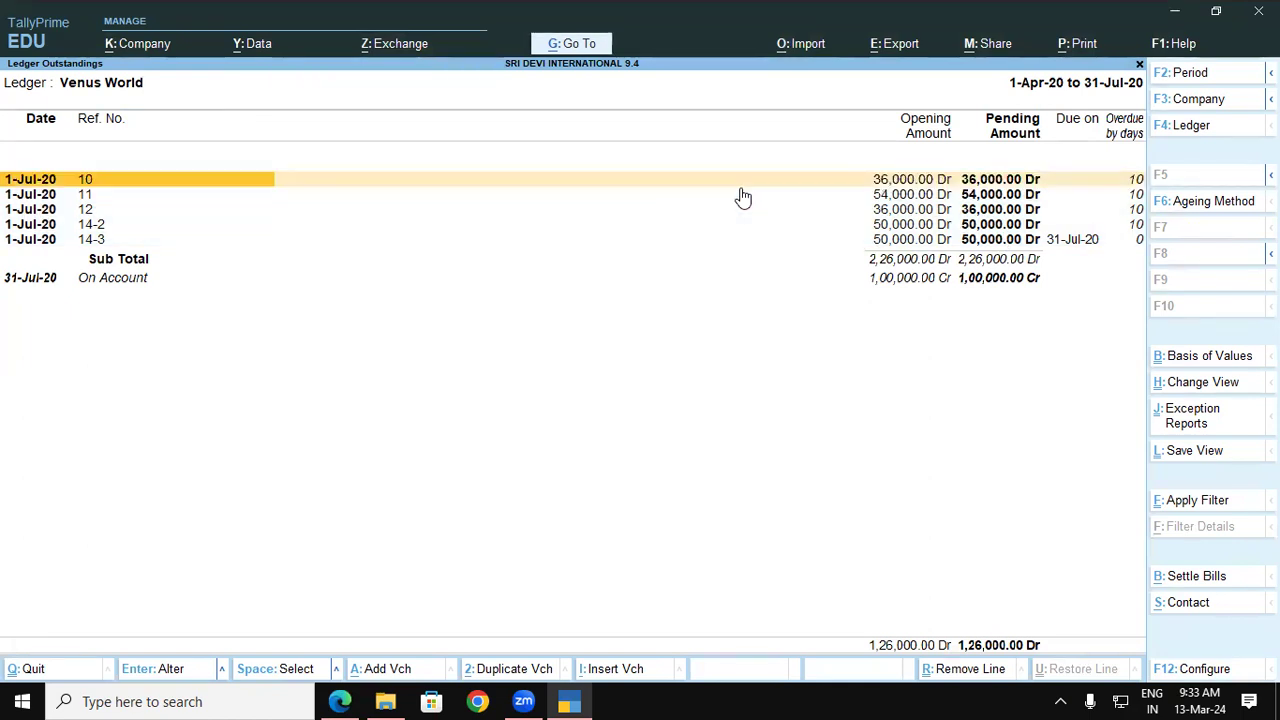
Select pending bill 12 and settle it with a Receipt dated 31-Jul-20 into Kotak Mahindra Bank, without a narration
click(88, 211)
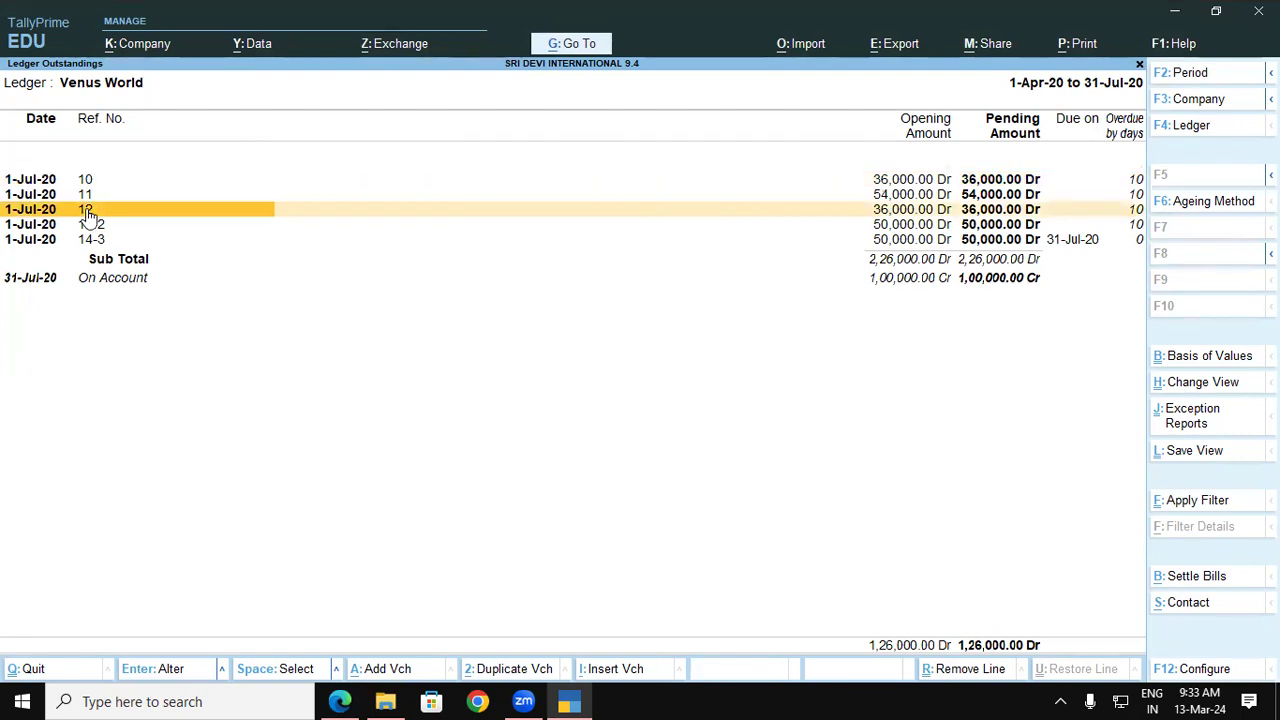
key(space)
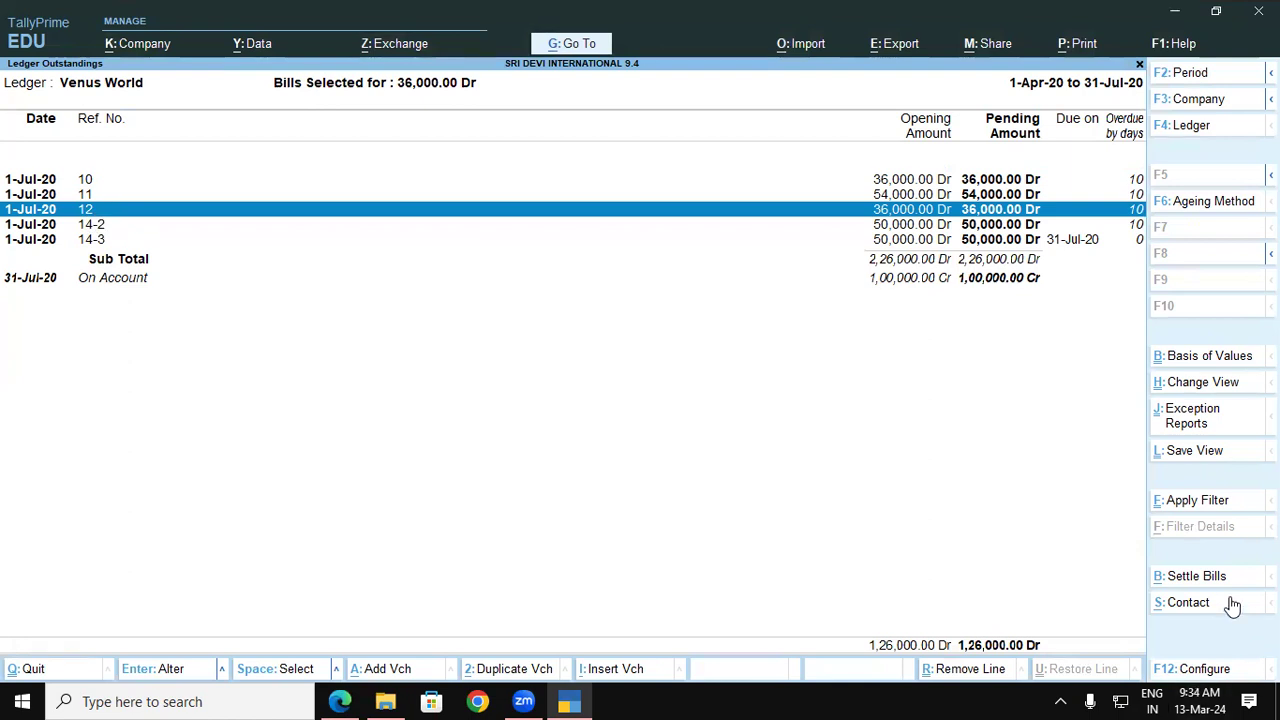
click(1180, 577)
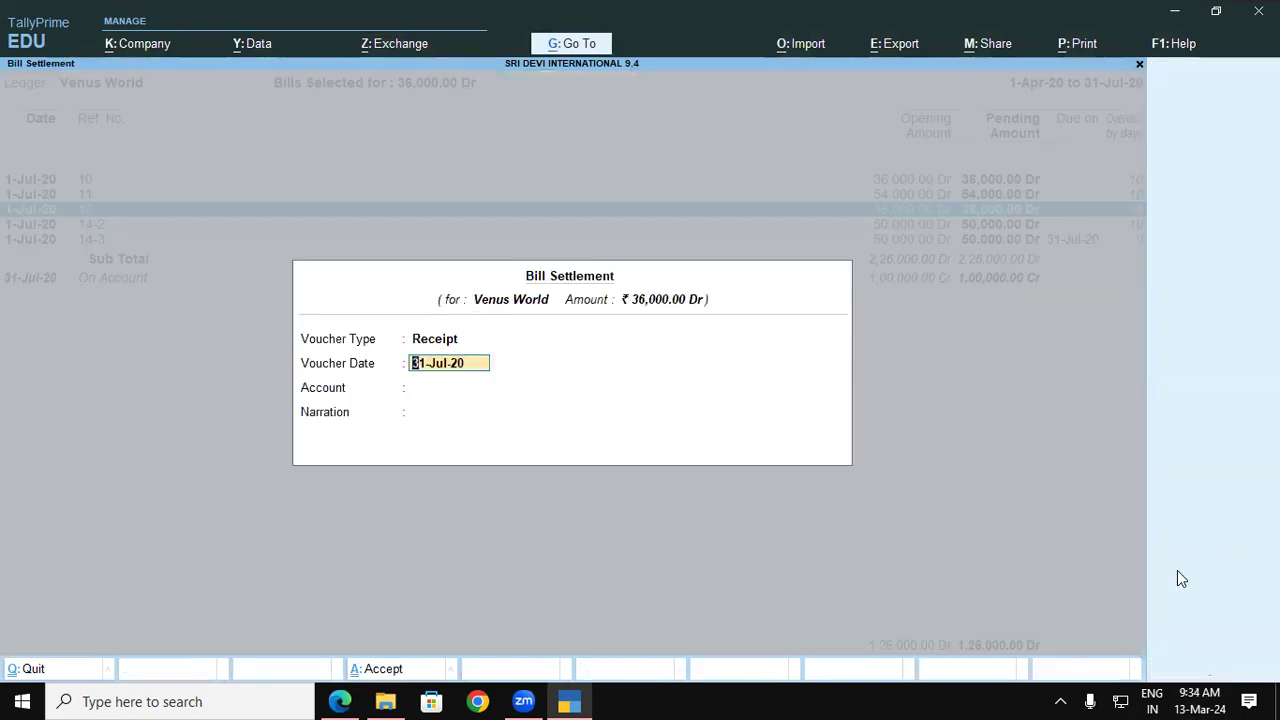
key(Return)
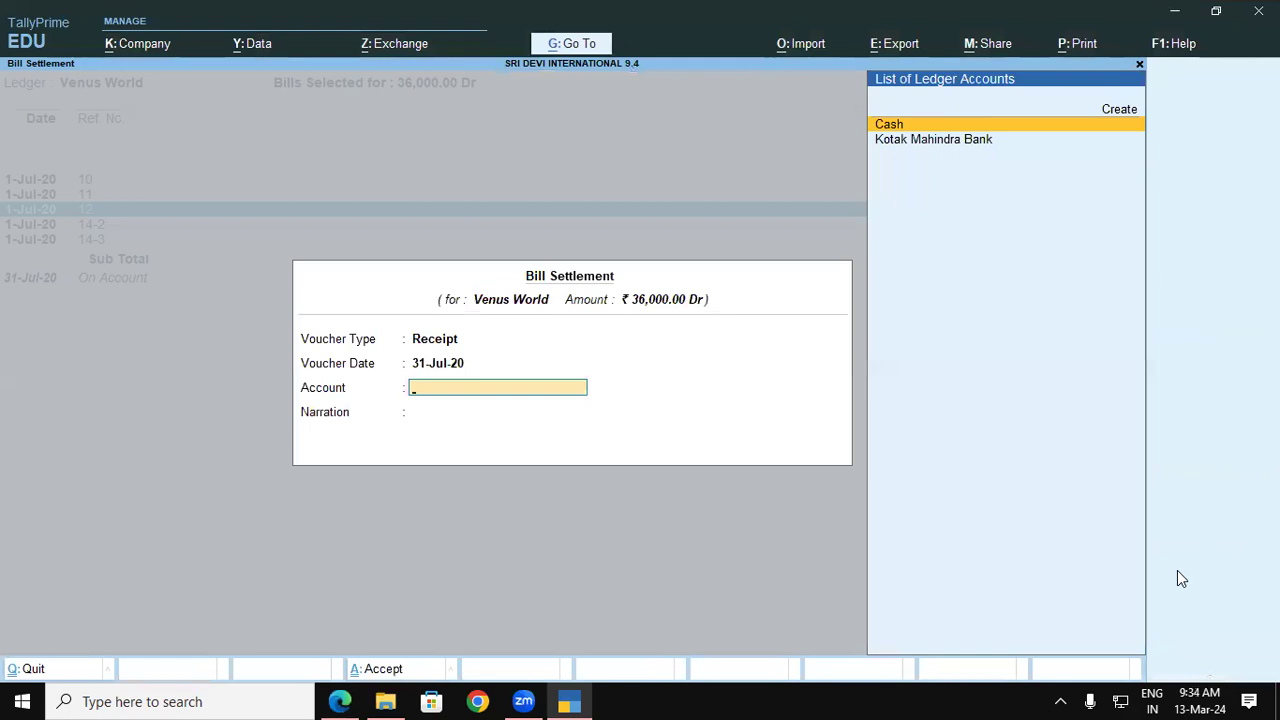
key(Down)
key(Return)
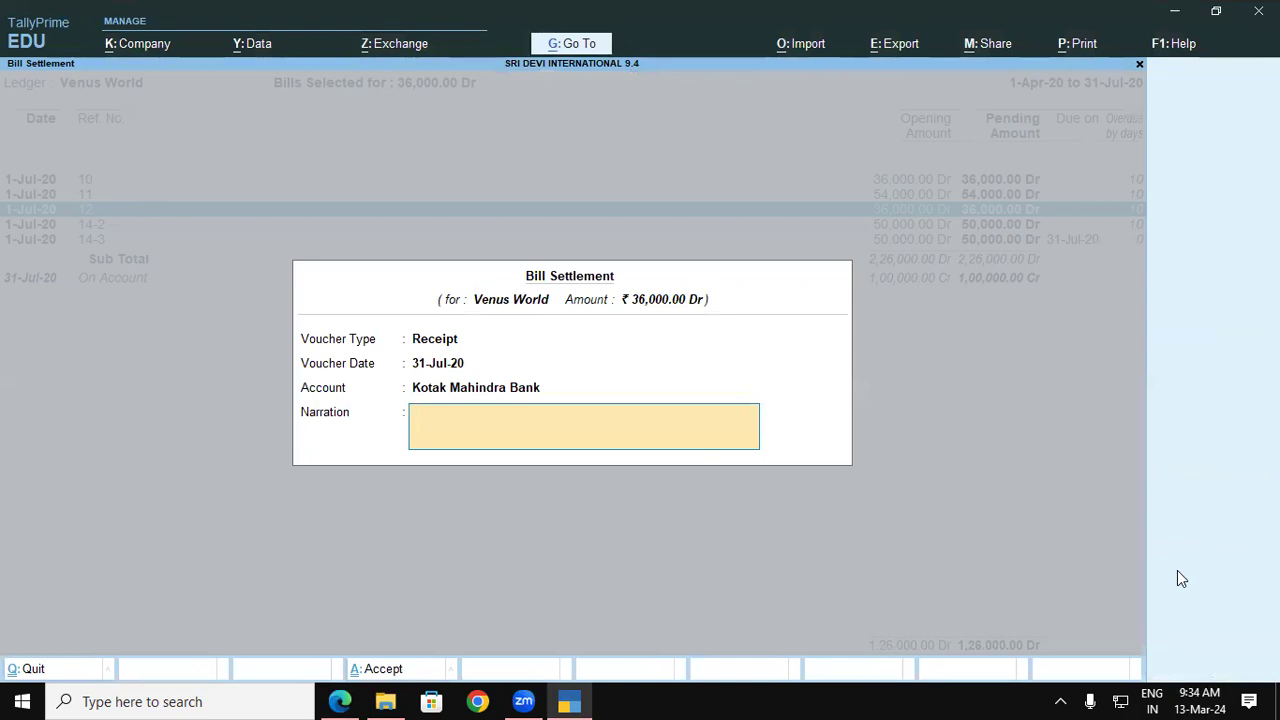
key(ctrl)
key(ctrl+a)
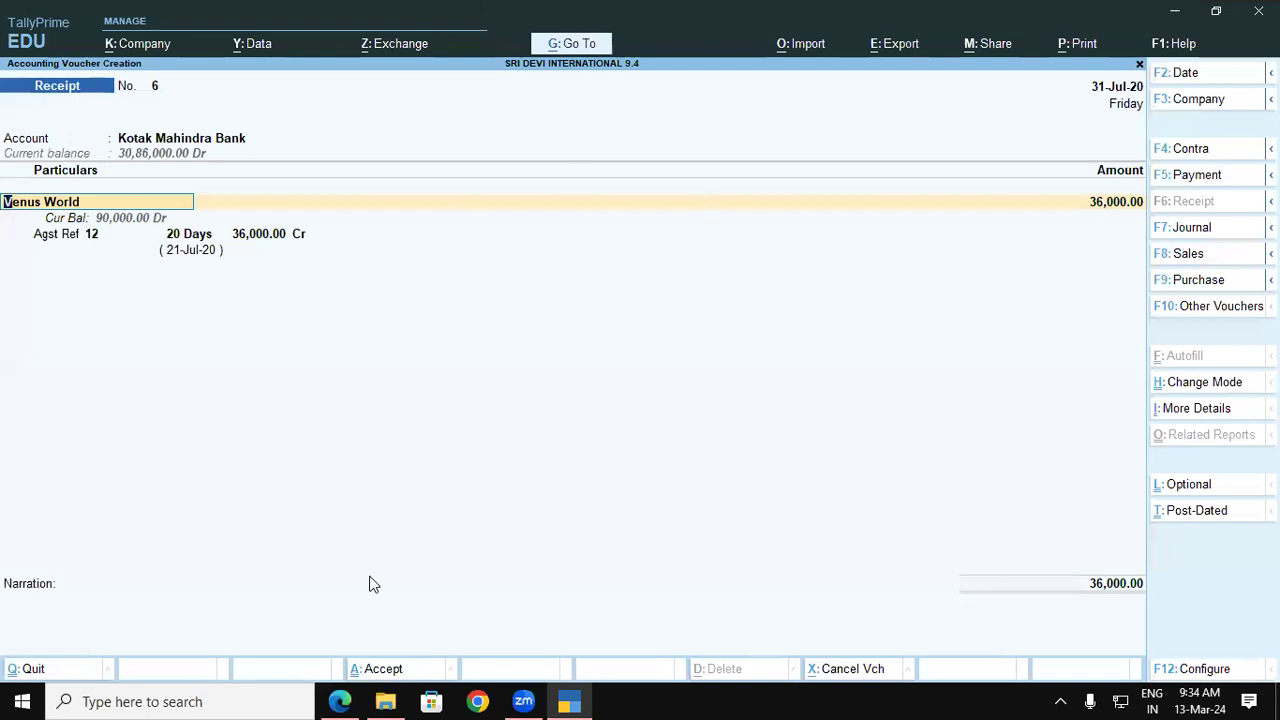
Enter instrument date 1-4 in the Kotak Mahindra Bank allocation and save the Venus World receipt voucher
click(372, 675)
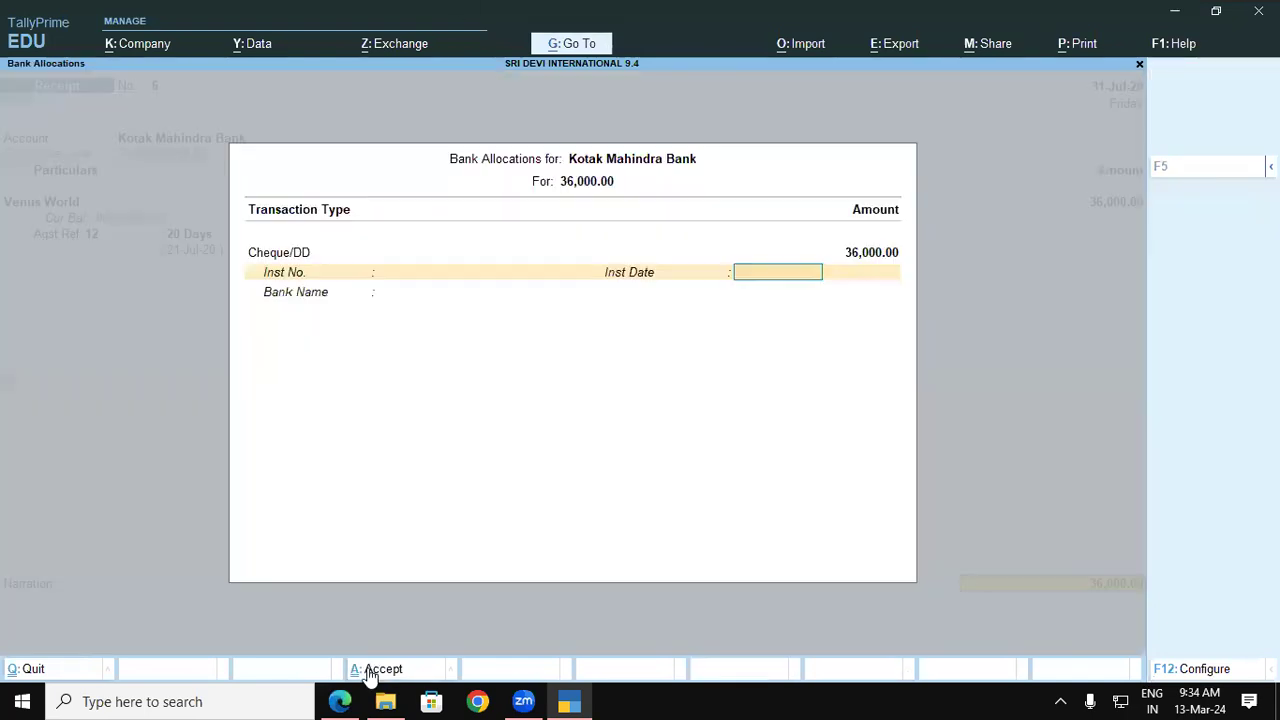
text(1-4)
key(Return)
click(370, 675)
click(372, 669)
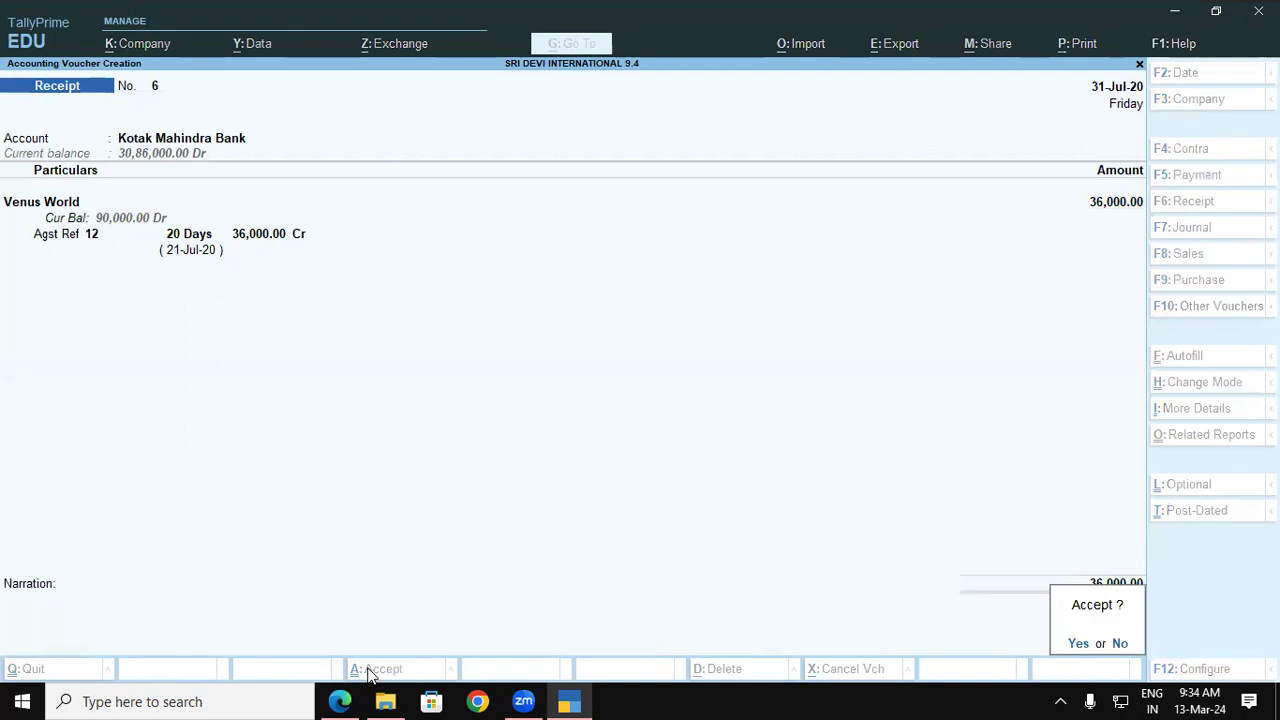
key(Return)
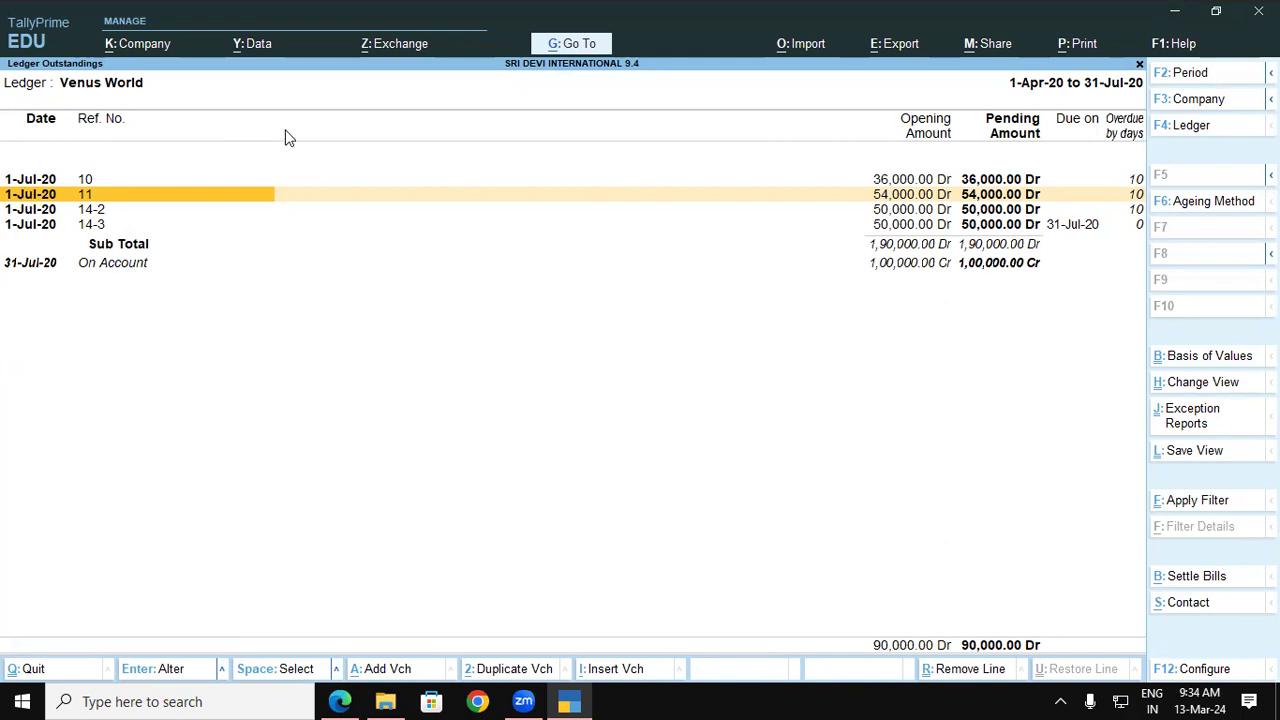
Select all pending Venus World bills and settle them with a Receipt dated 31-Jul-20 into Kotak Mahindra Bank, without a narration
key(ctrl)
click(85, 180)
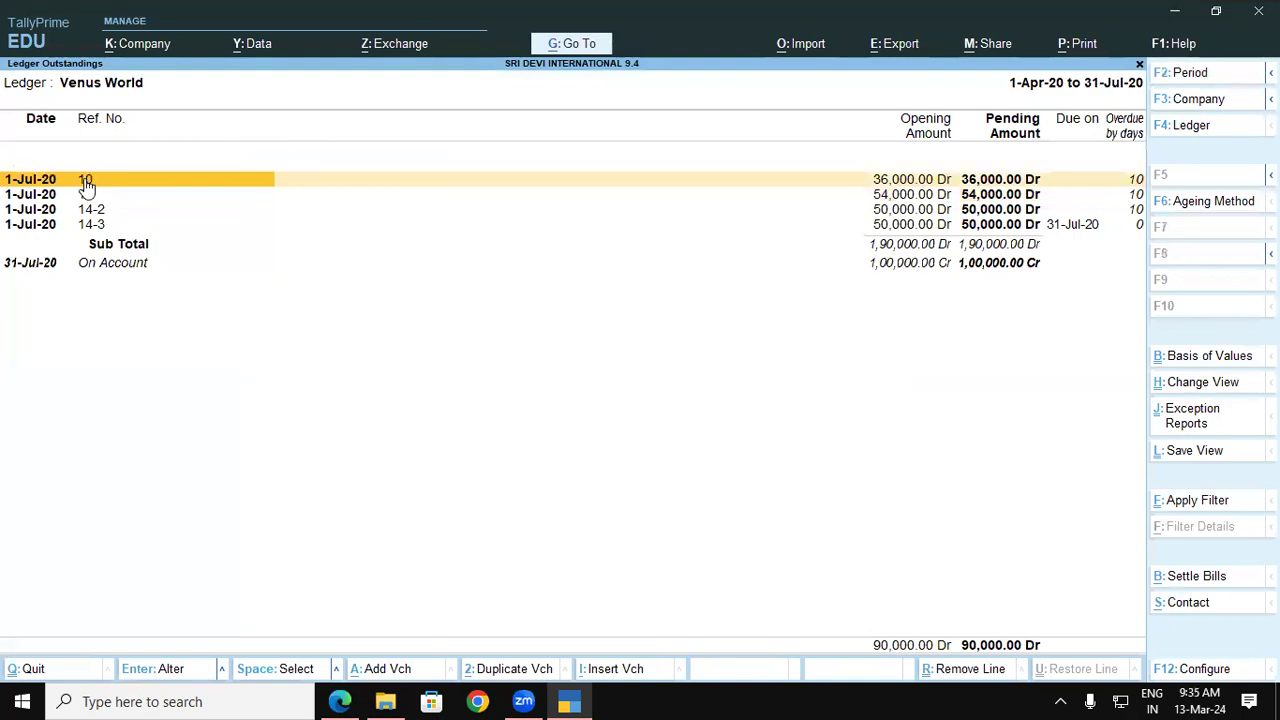
key(ctrl+space)
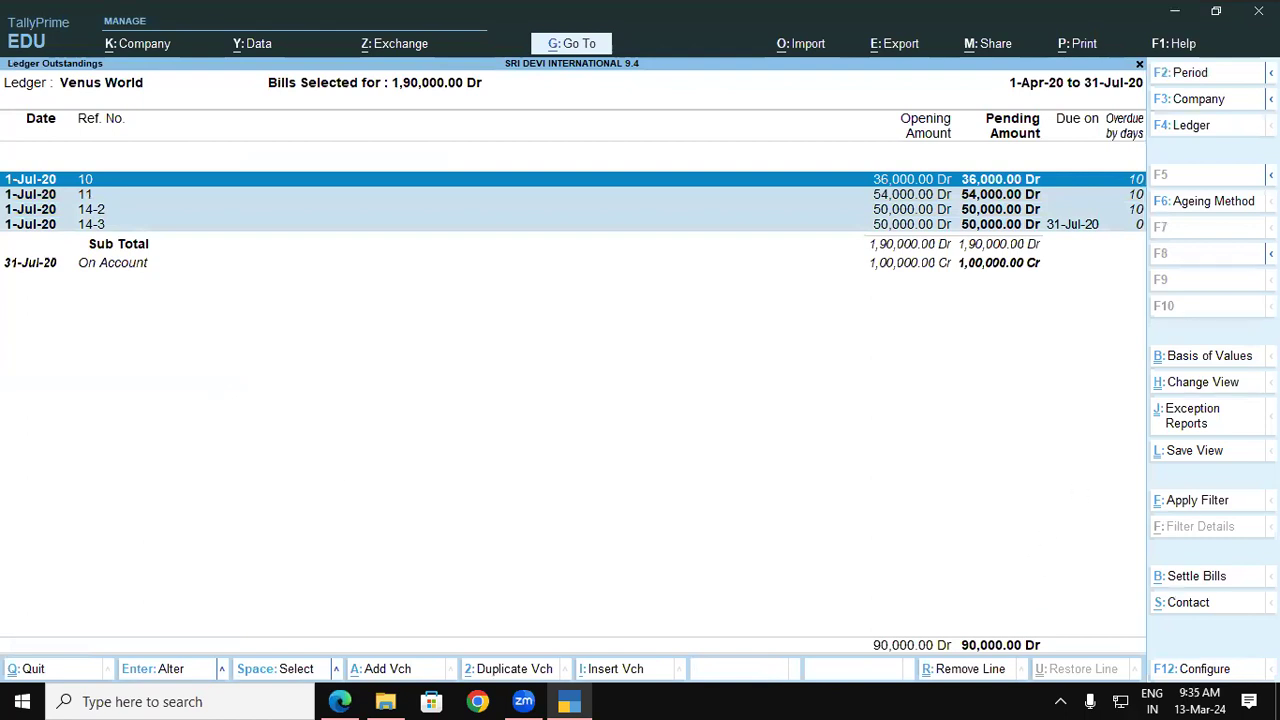
click(1217, 579)
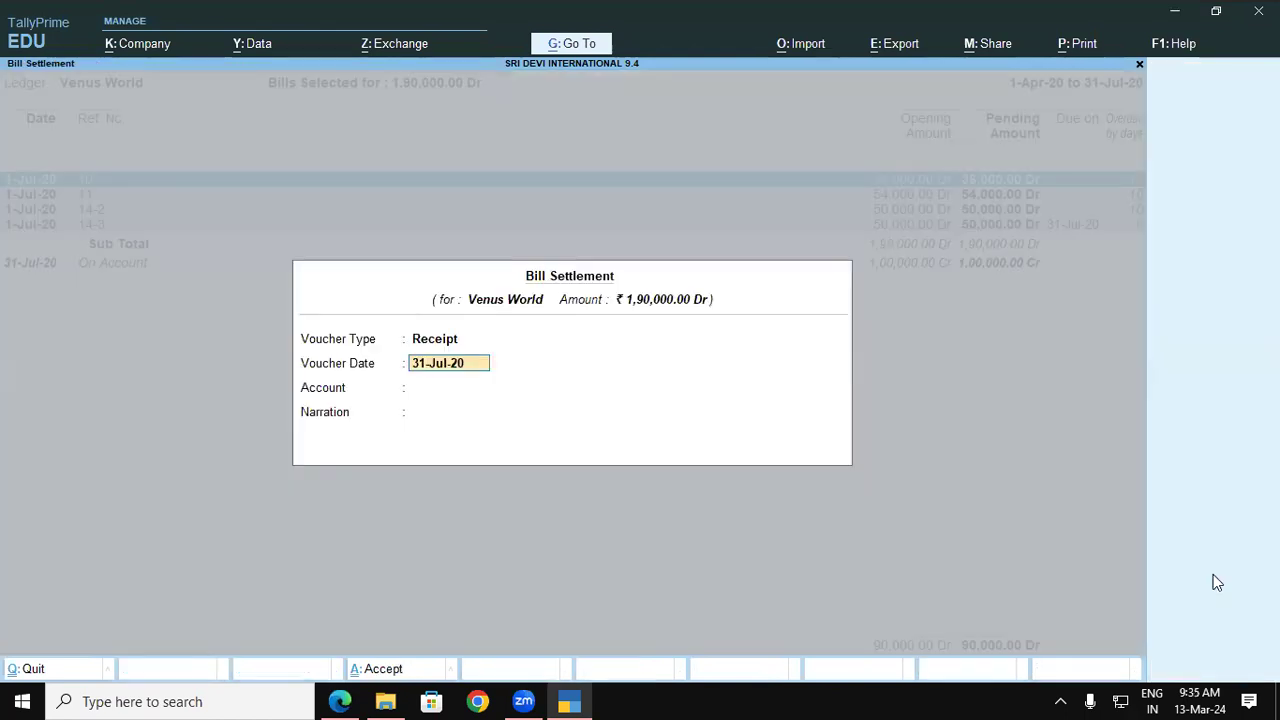
key(Return)
key(Down)
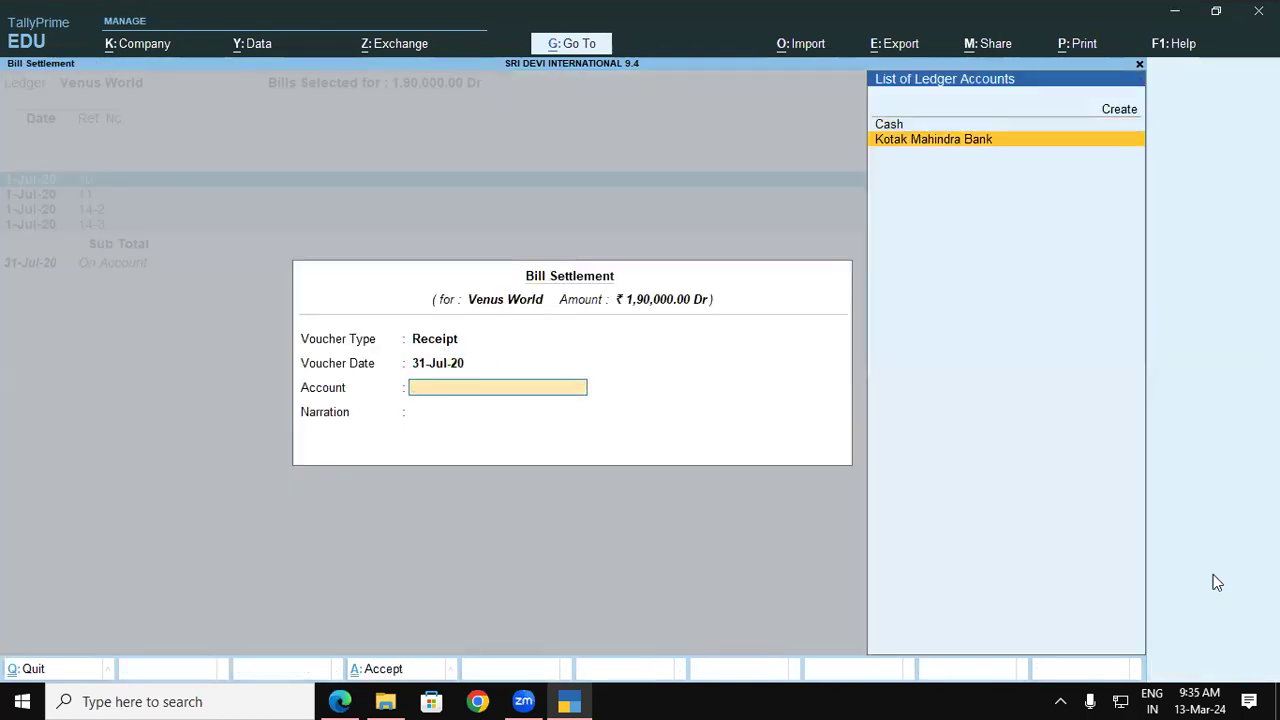
key(Return)
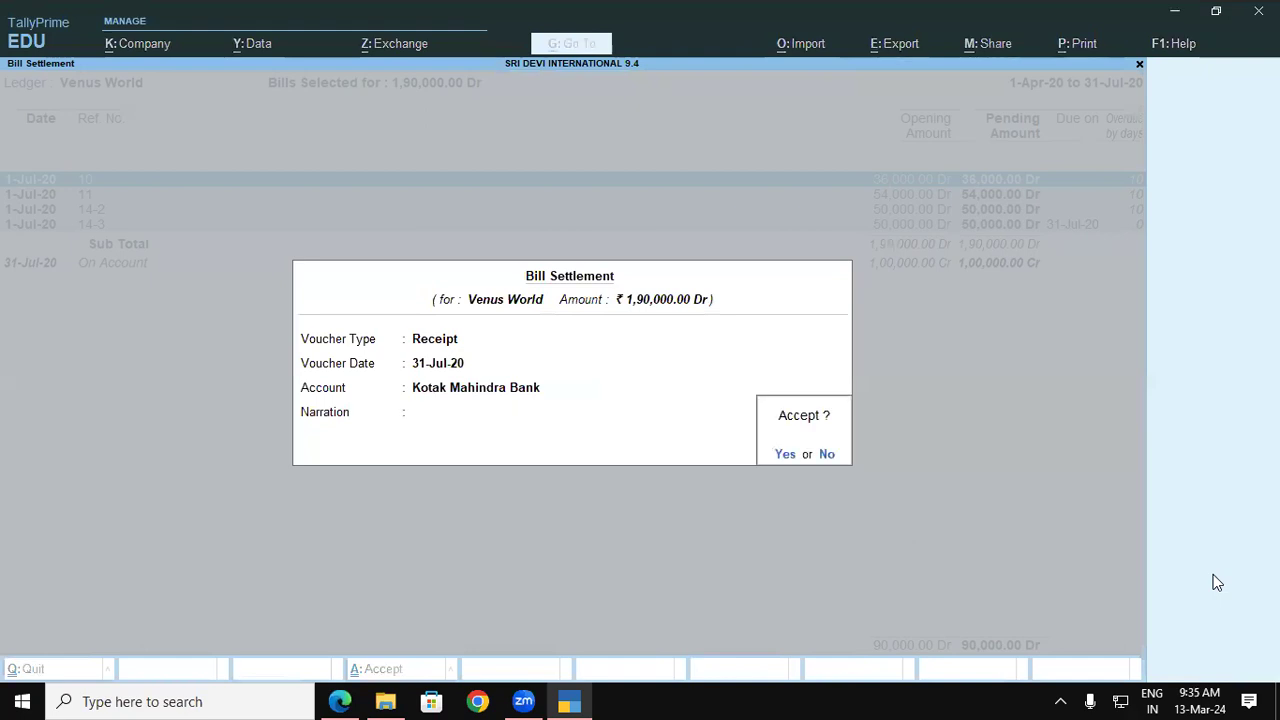
key(Return)
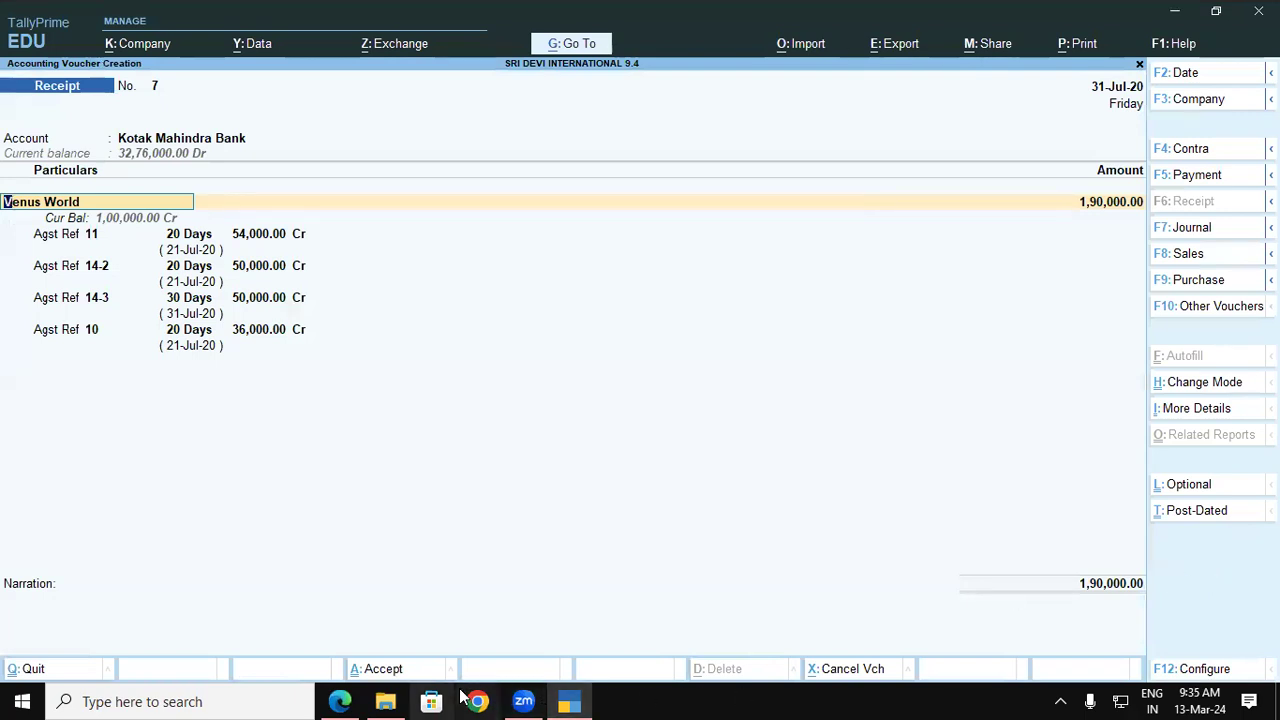
Accept the Venus World receipt for all bills, with instrument date 1-4 in the bank allocation, and save the voucher
click(368, 670)
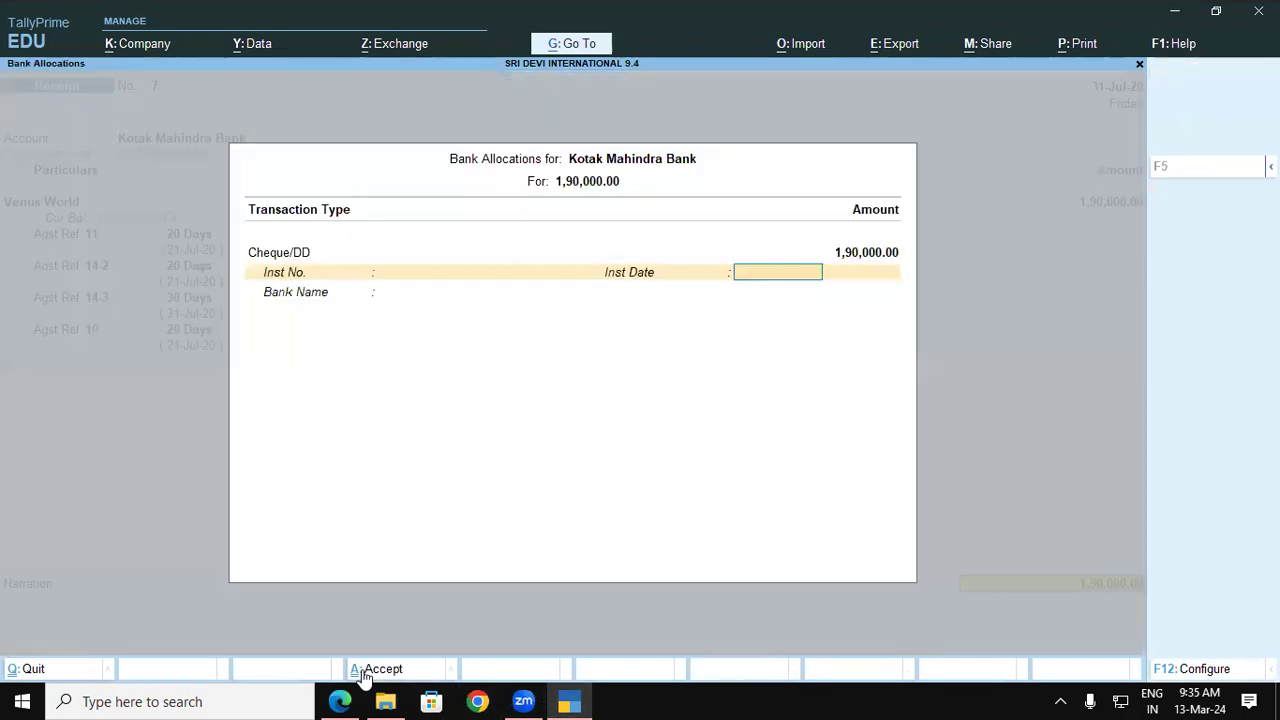
text(1-4)
key(Return)
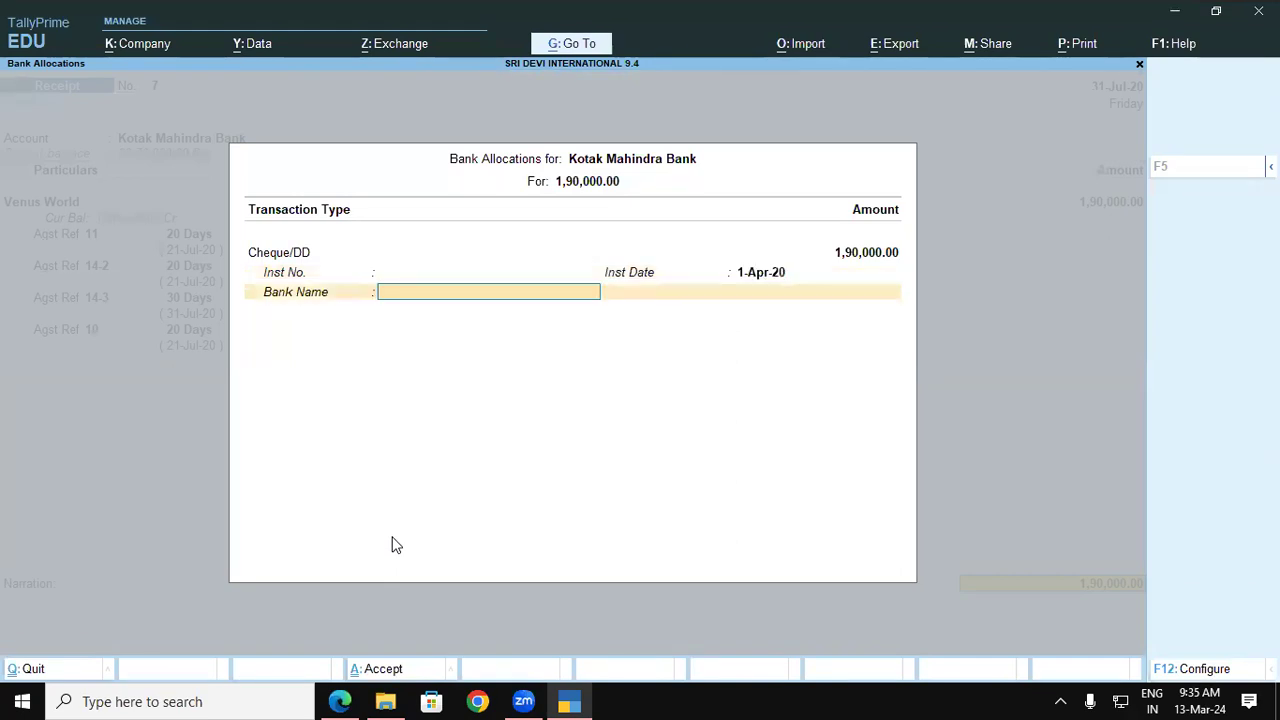
key(ctrl)
key(ctrl+a)
key(ctrl)
key(ctrl+a)
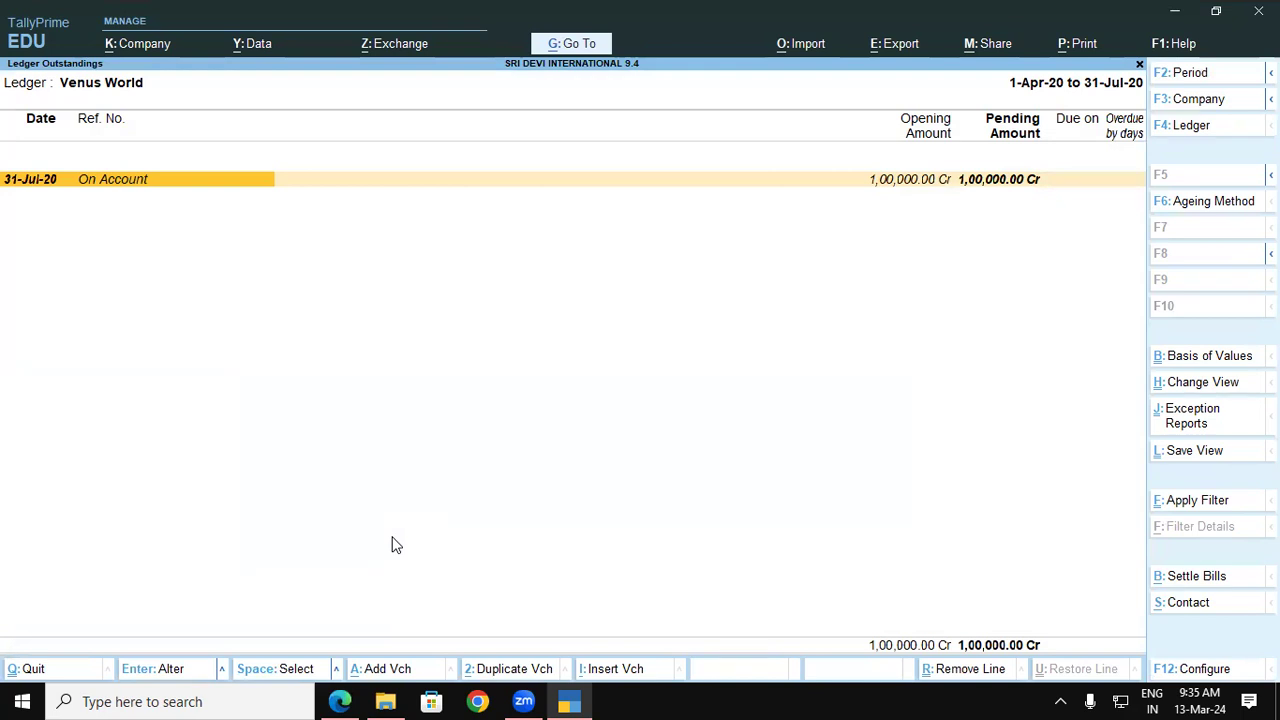
Close the Venus World outstandings and the ledger selection, returning to the Gateway of Tally
key(Escape)
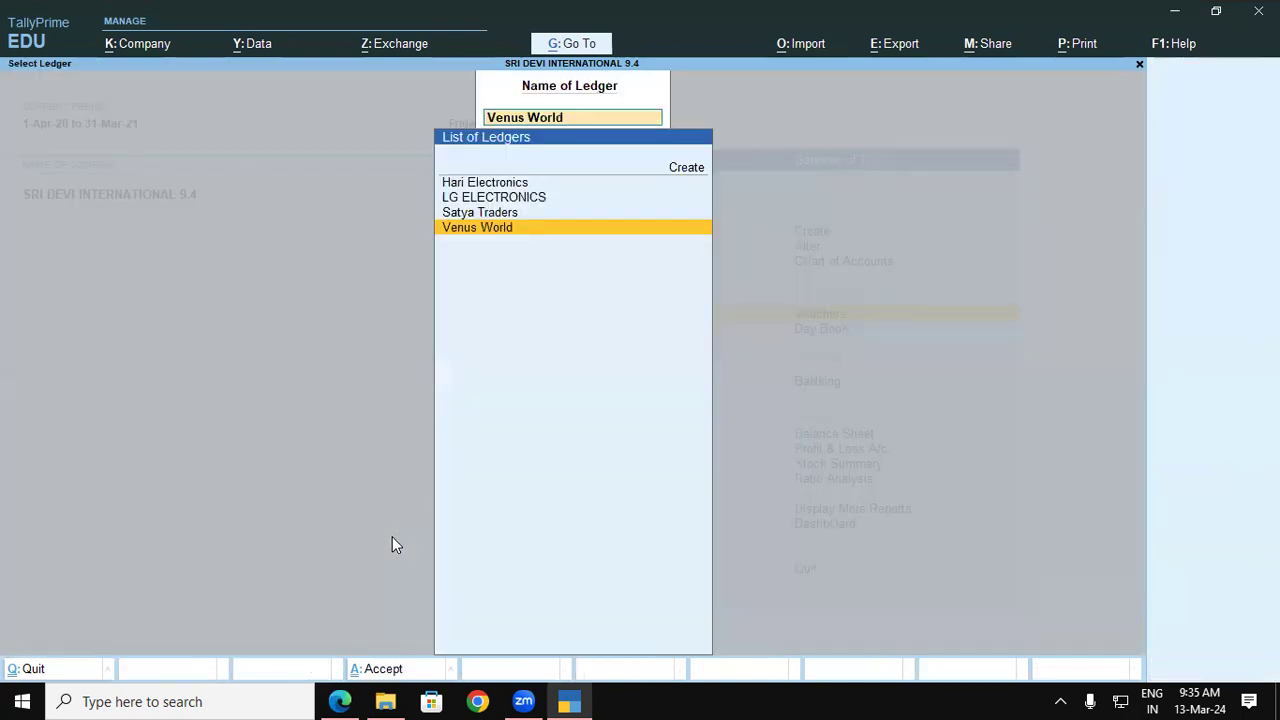
key(Up)
key(Up)
key(Up)
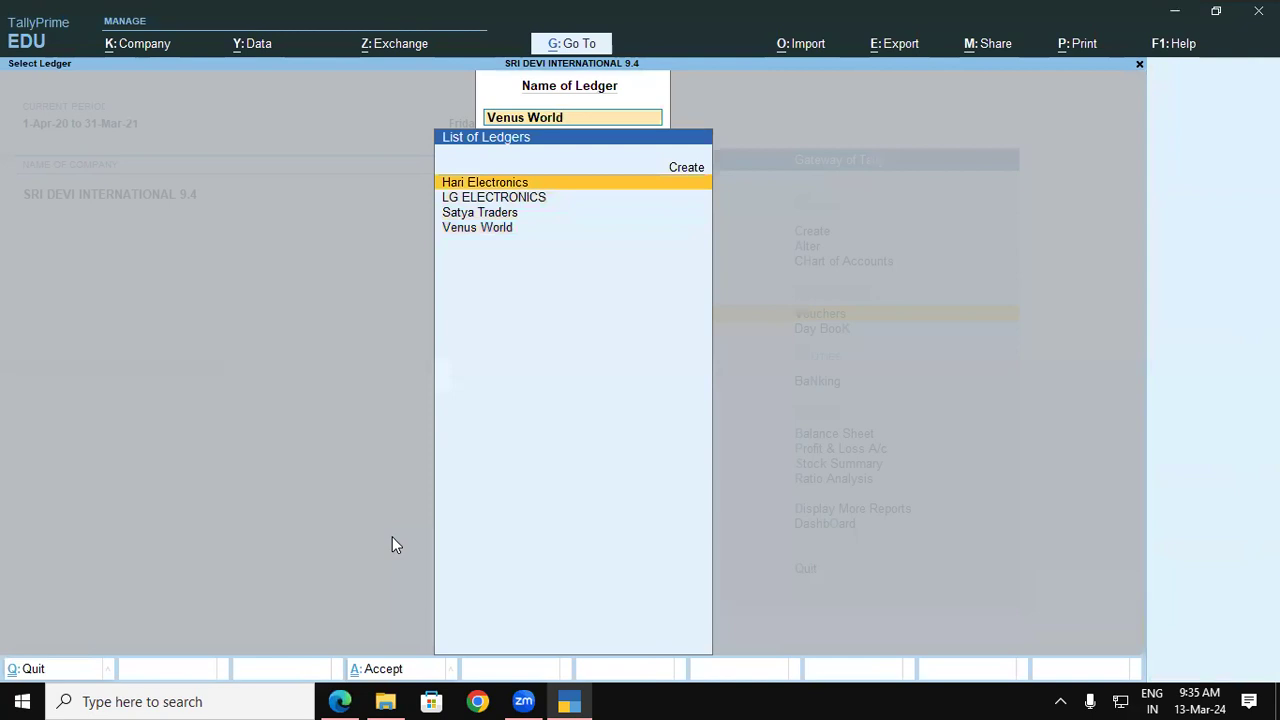
key(Escape)
key(Escape)
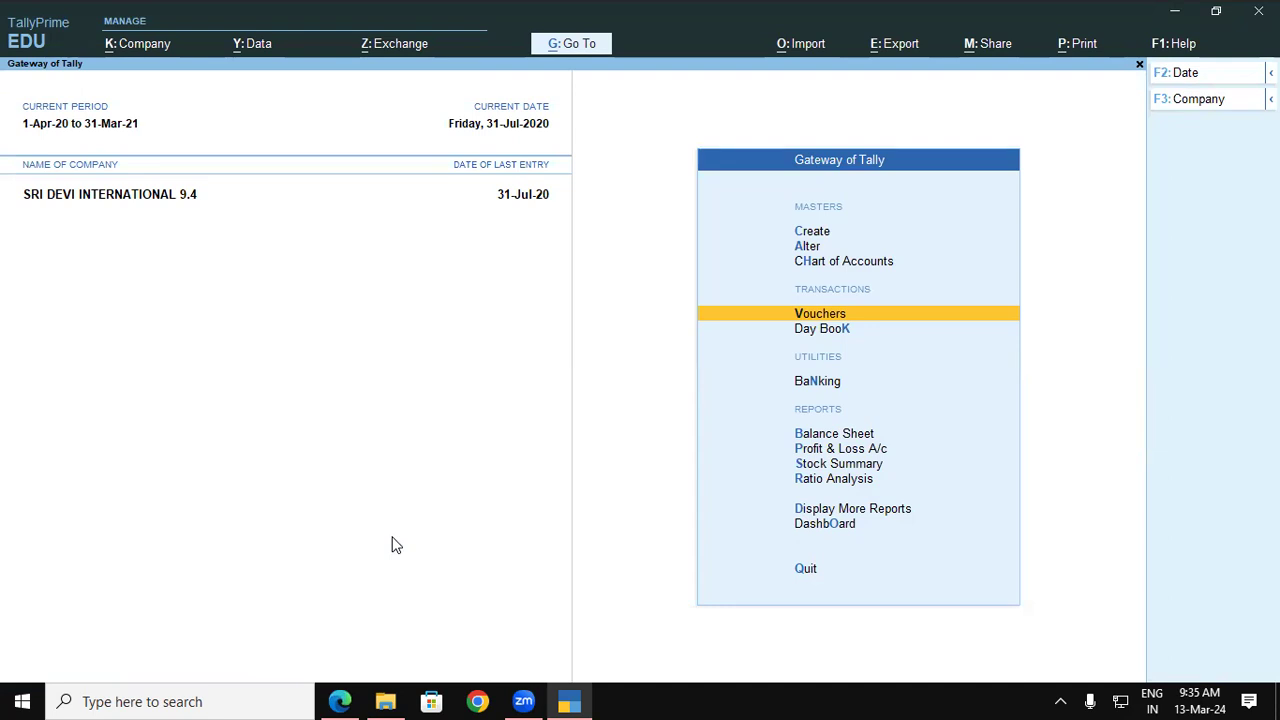
Find the Ledger Outstandings report and open it for Satya Traders
key(alt)
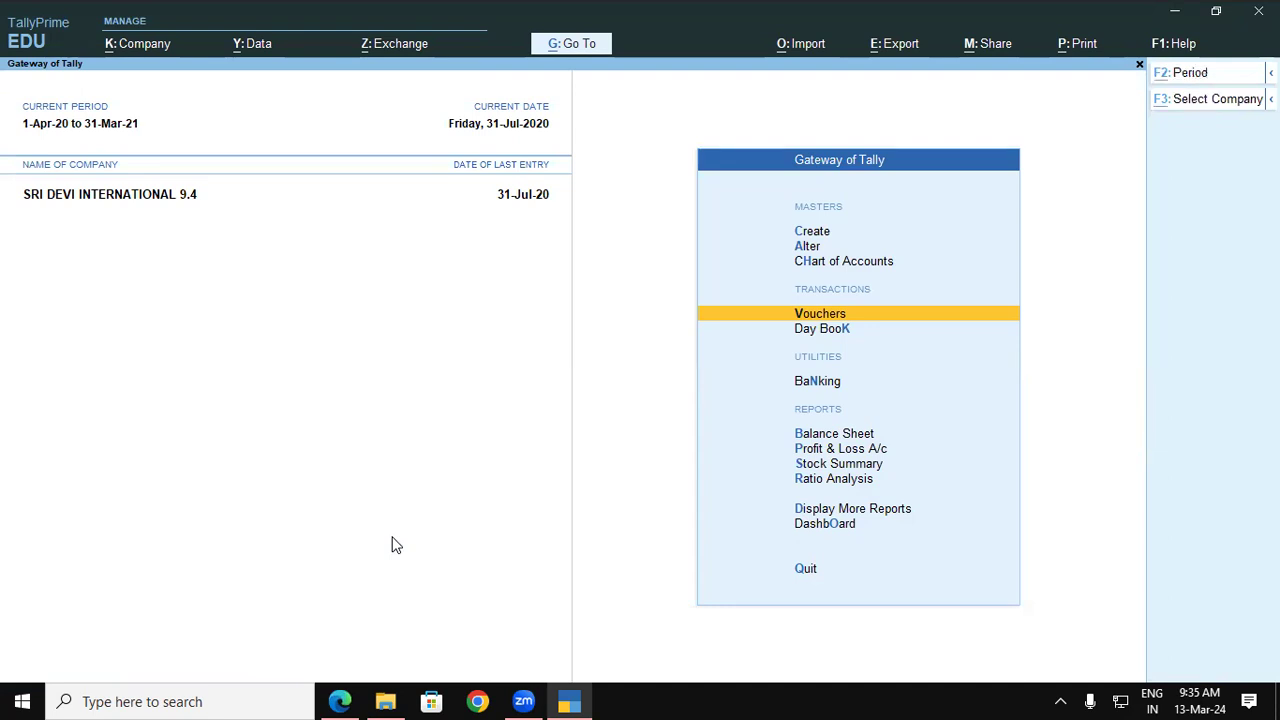
key(alt+g)
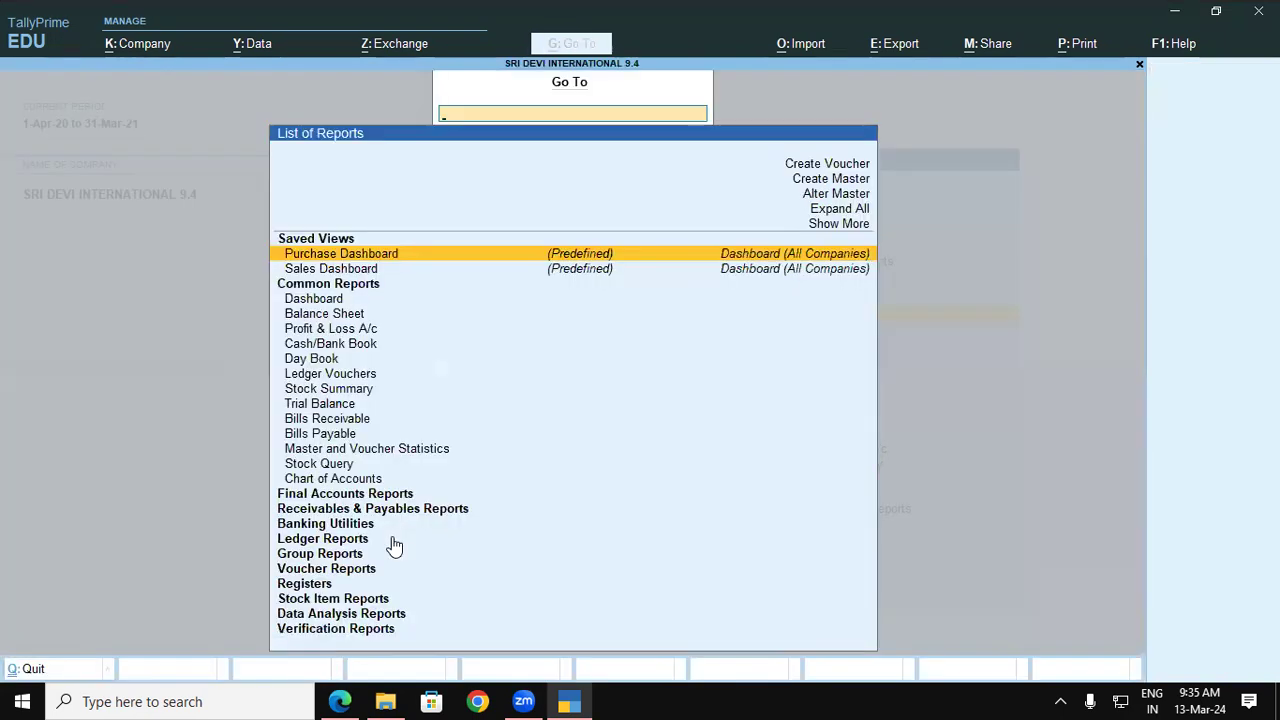
text(LEG)
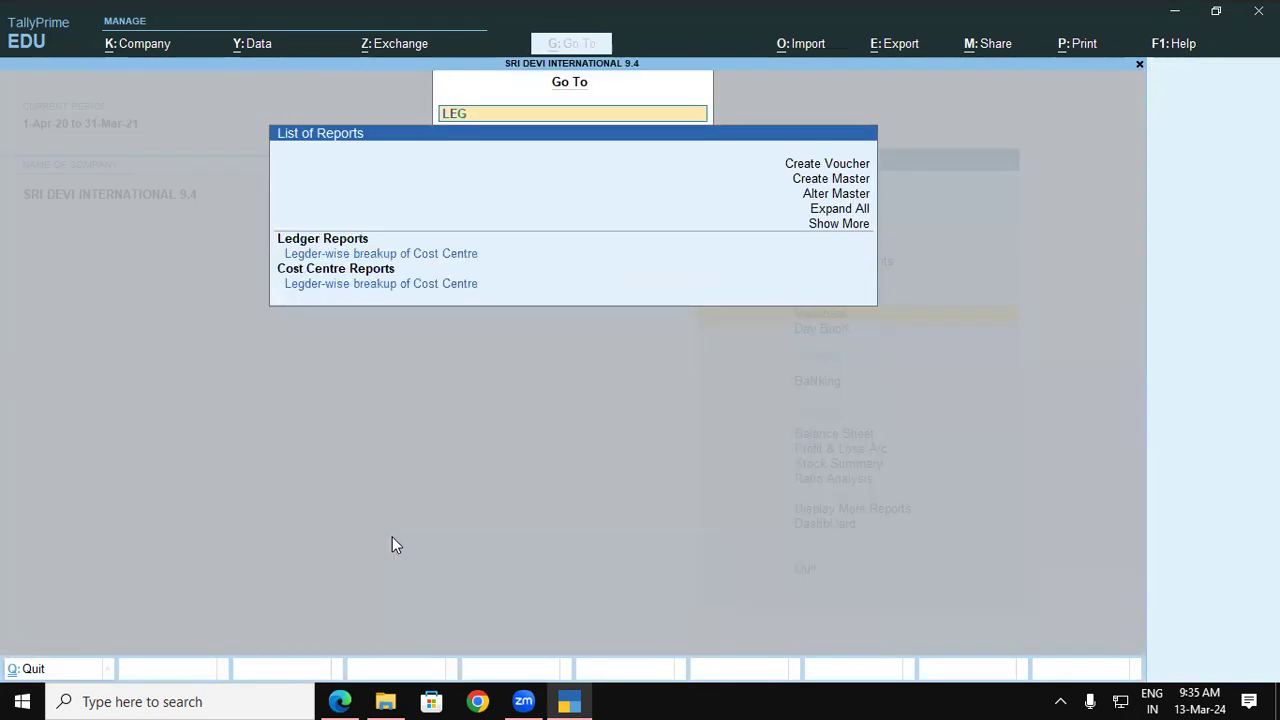
key(BackSpace)
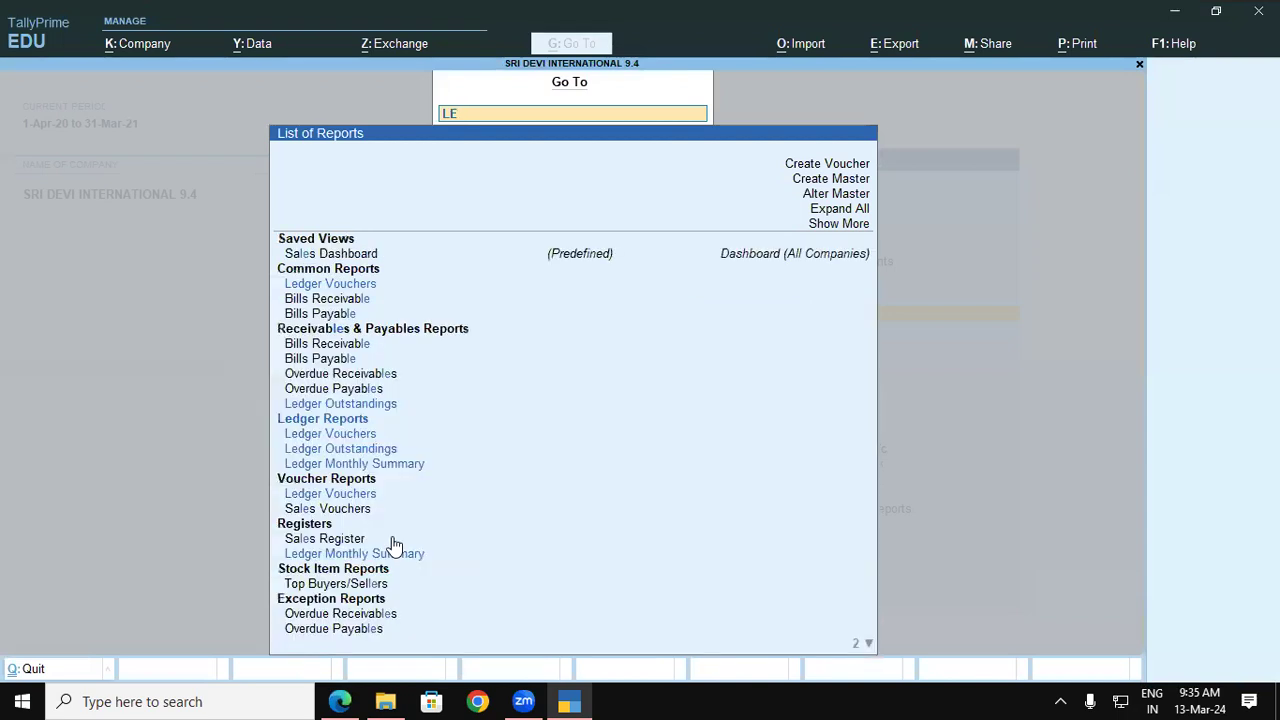
text(D)
key(Down)
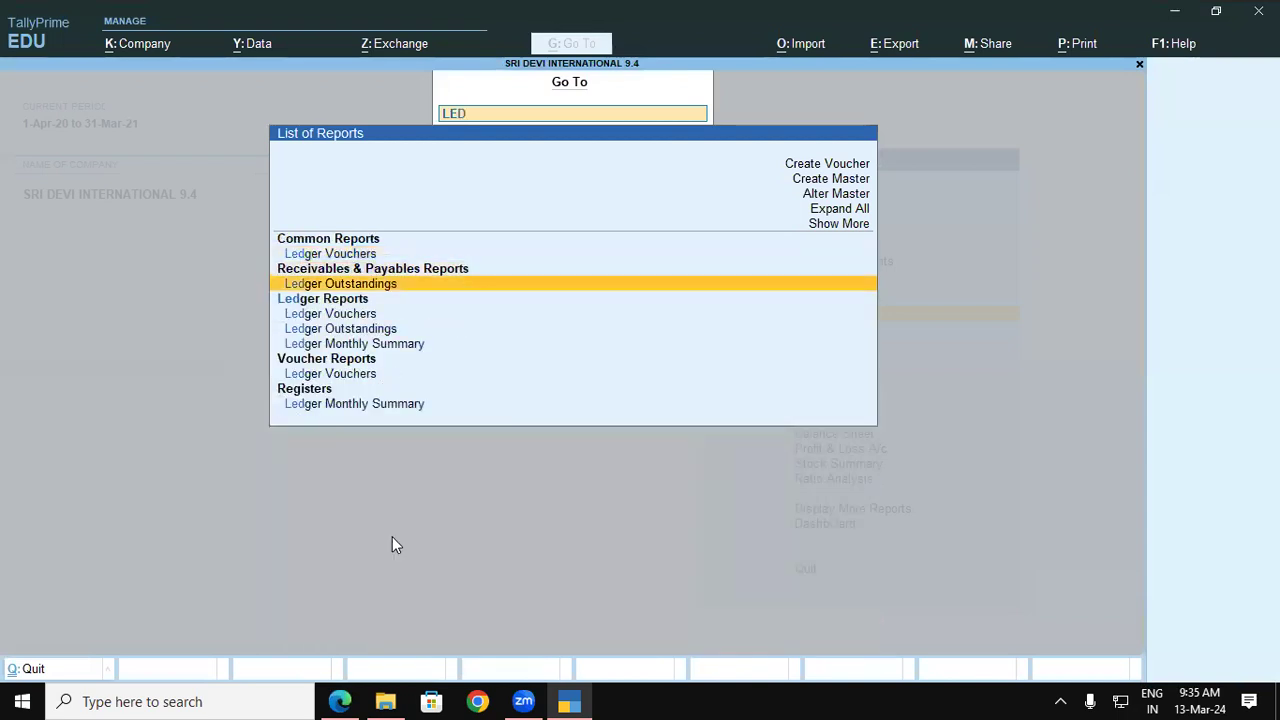
key(Return)
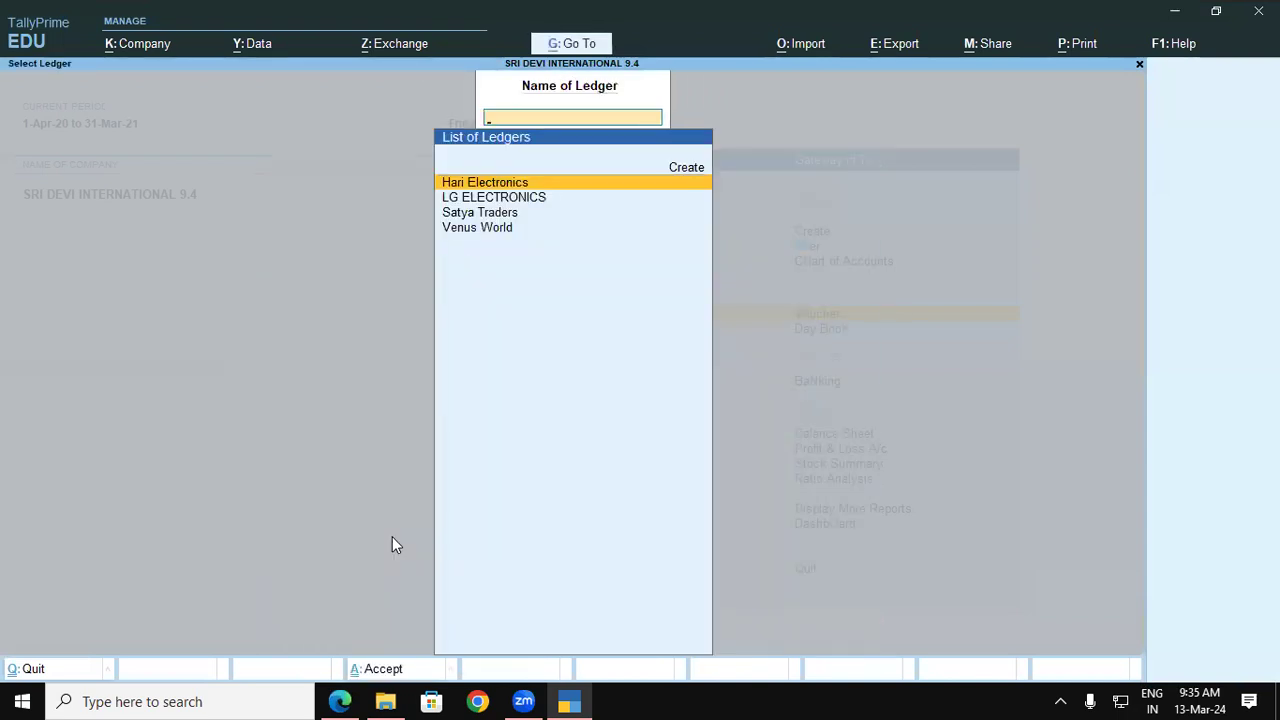
key(Down)
key(Down)
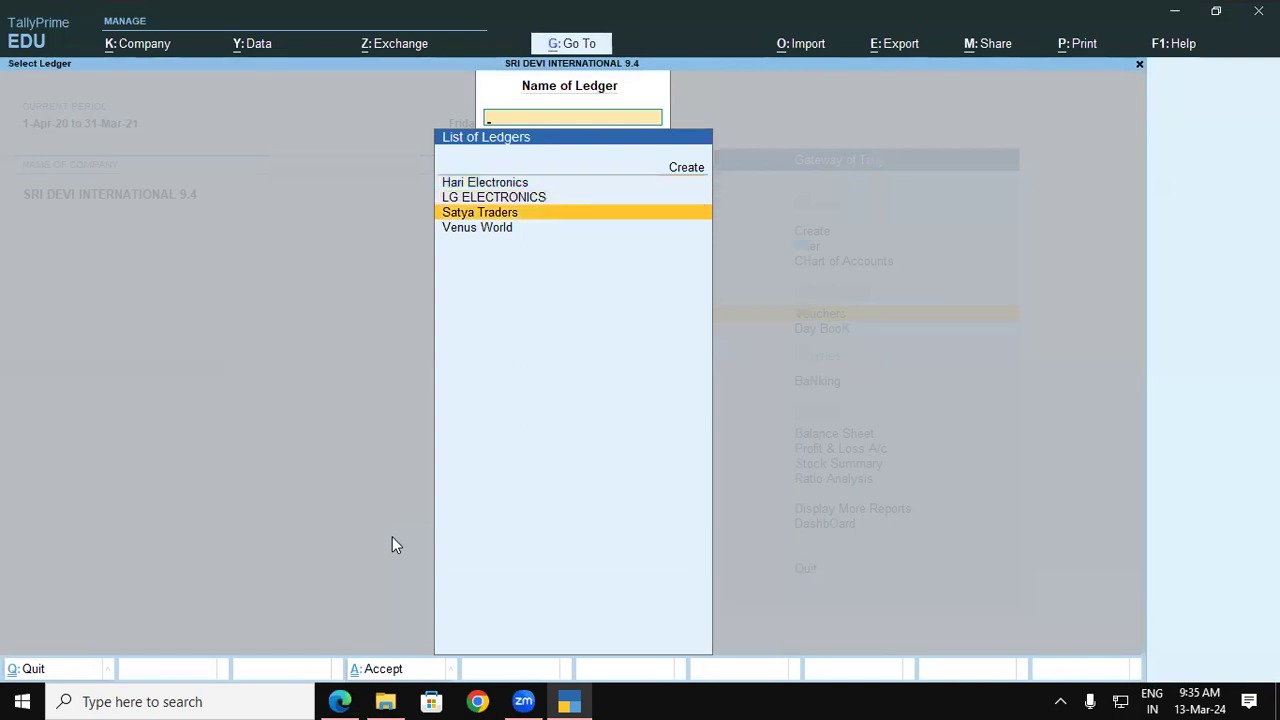
key(Return)
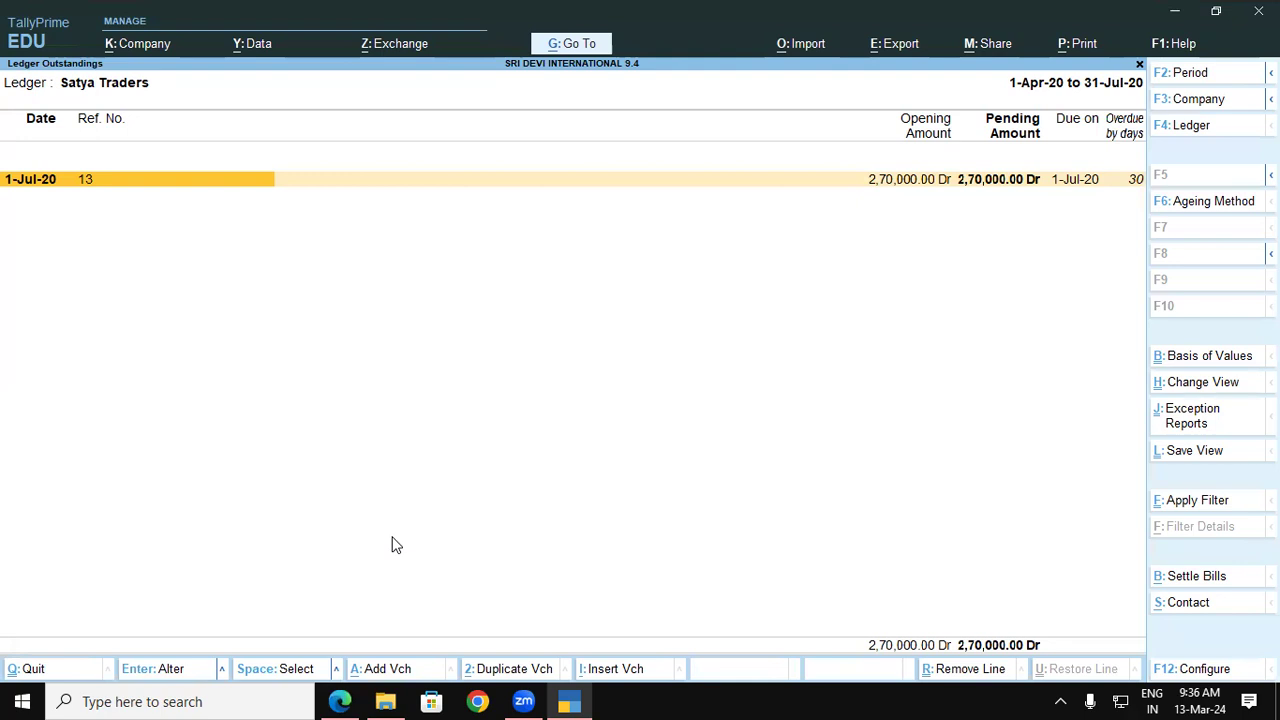
Settle the Satya Traders bill 13 with a Receipt dated 31-Jul-20 into Kotak Mahindra Bank, without a narration
click(1168, 577)
key(Return)
key(Down)
key(Return)
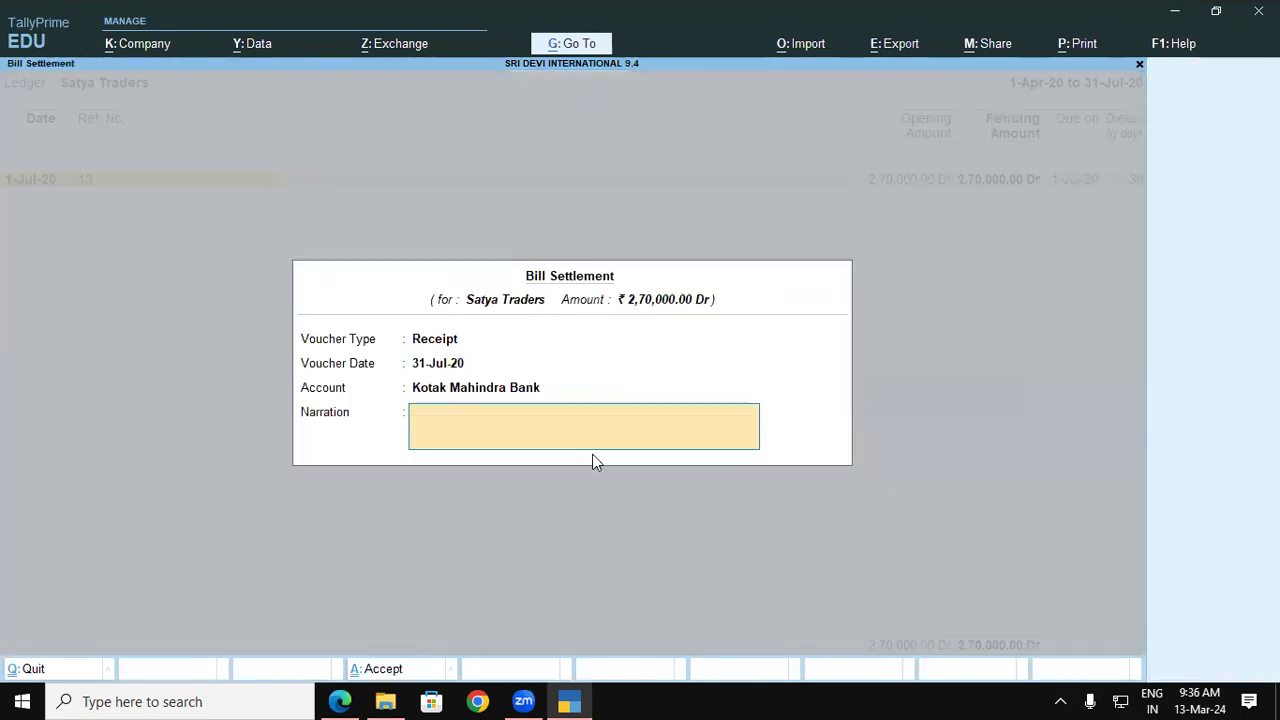
key(Return)
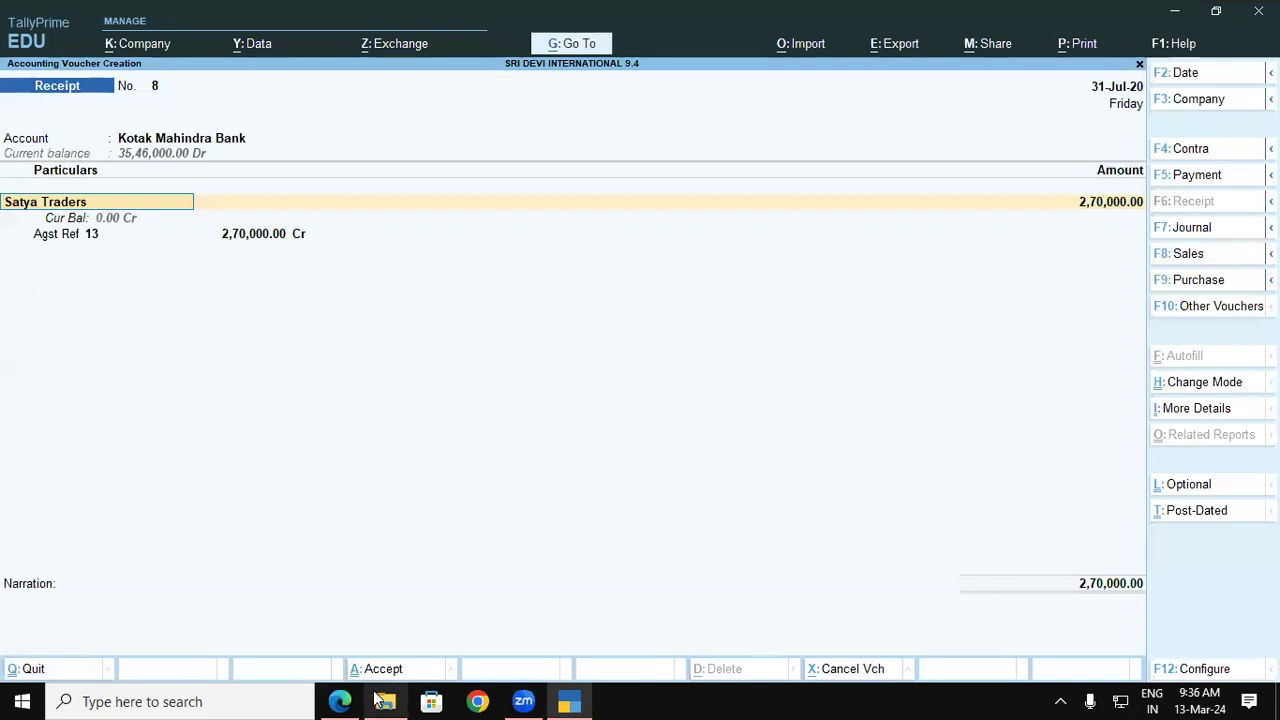
Switch to the lesson PDF in Edge and underline "Ctrl + Spacebar" again in step 4
click(340, 701)
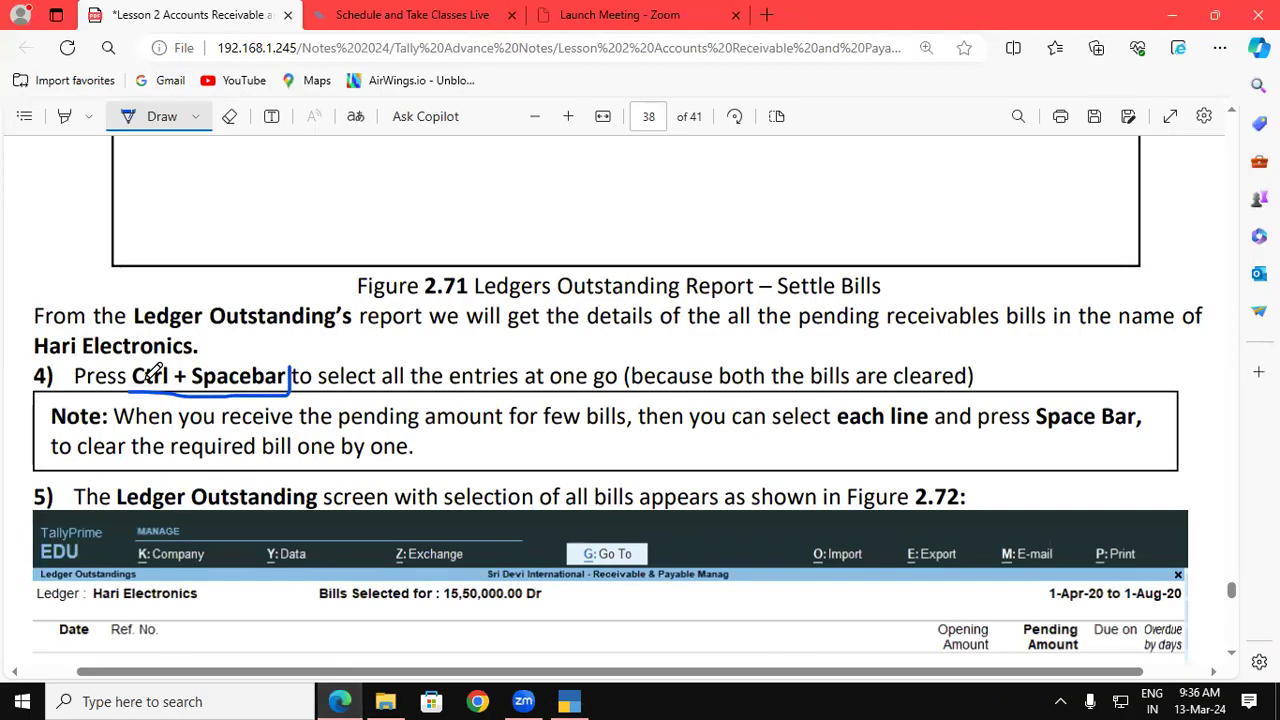
drag(136, 392, 287, 394)
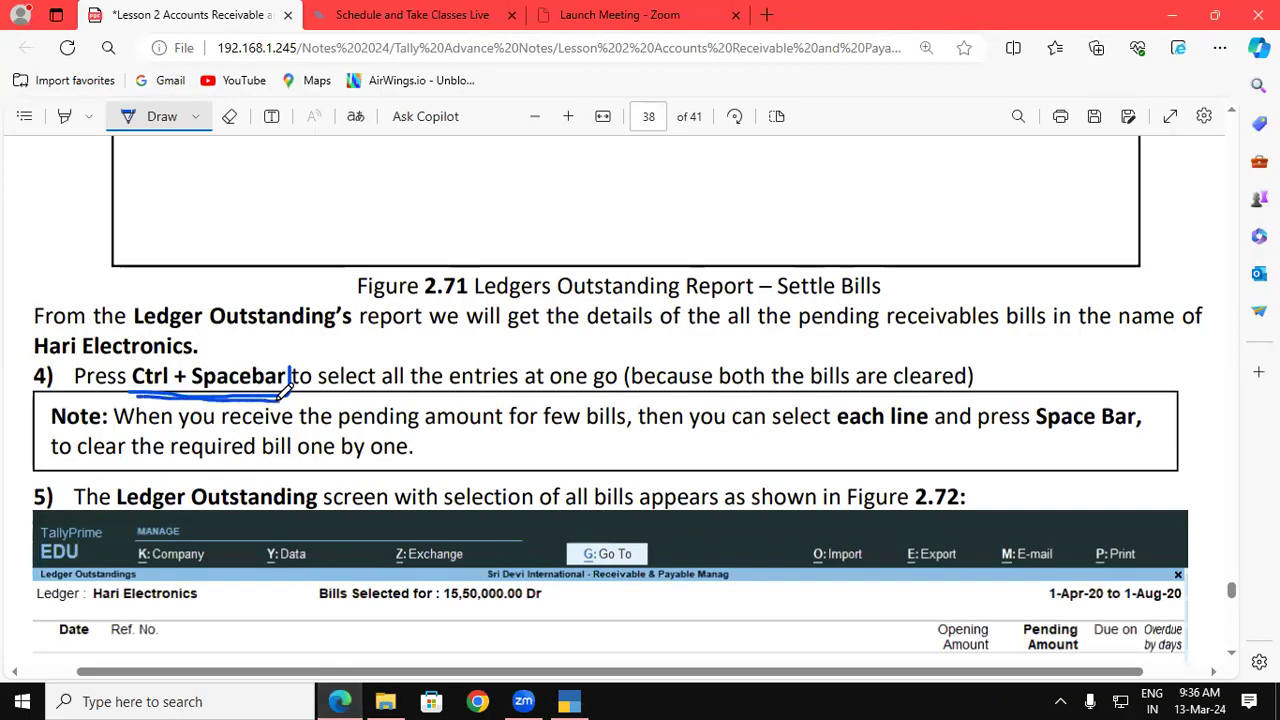
Find the Sathya Traders receipt activity in the PDF and underline its amount 2,70,000 and the SBI cheque number
click(1231, 654)
scroll(1235, 660, down, 4)
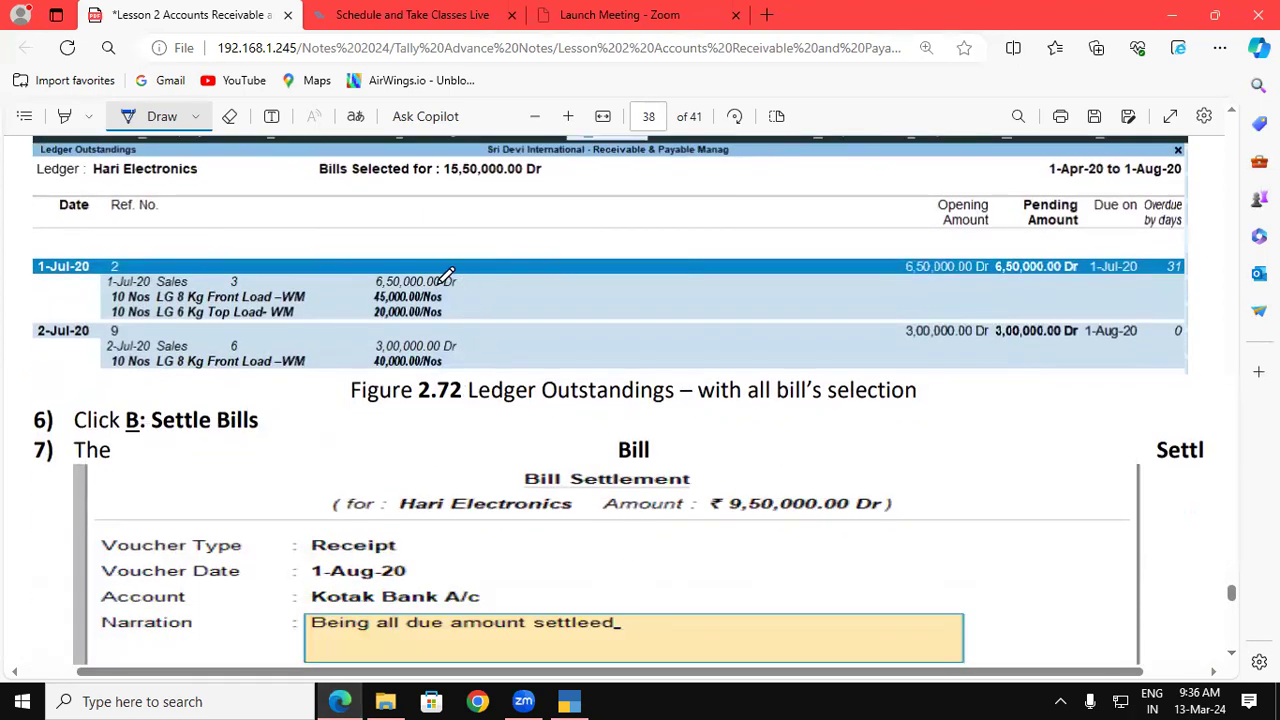
click(1234, 657)
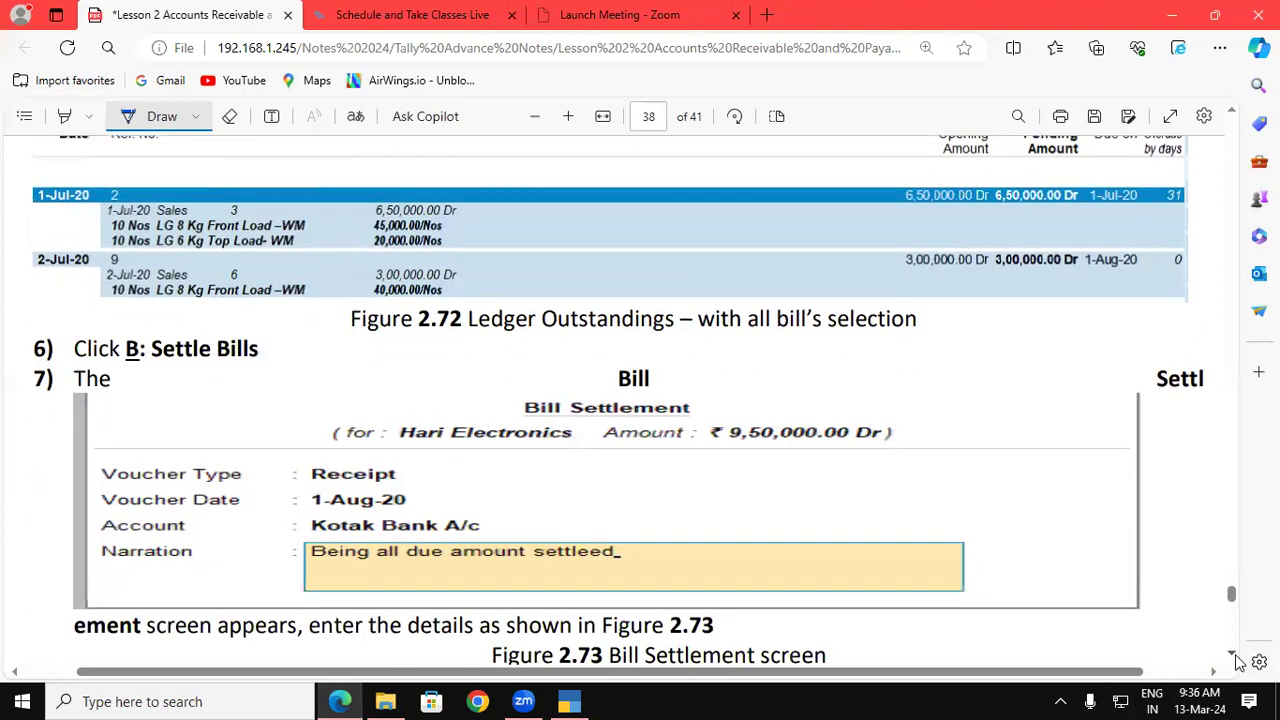
scroll(1237, 660, down, 5)
scroll(1237, 660, down, 4)
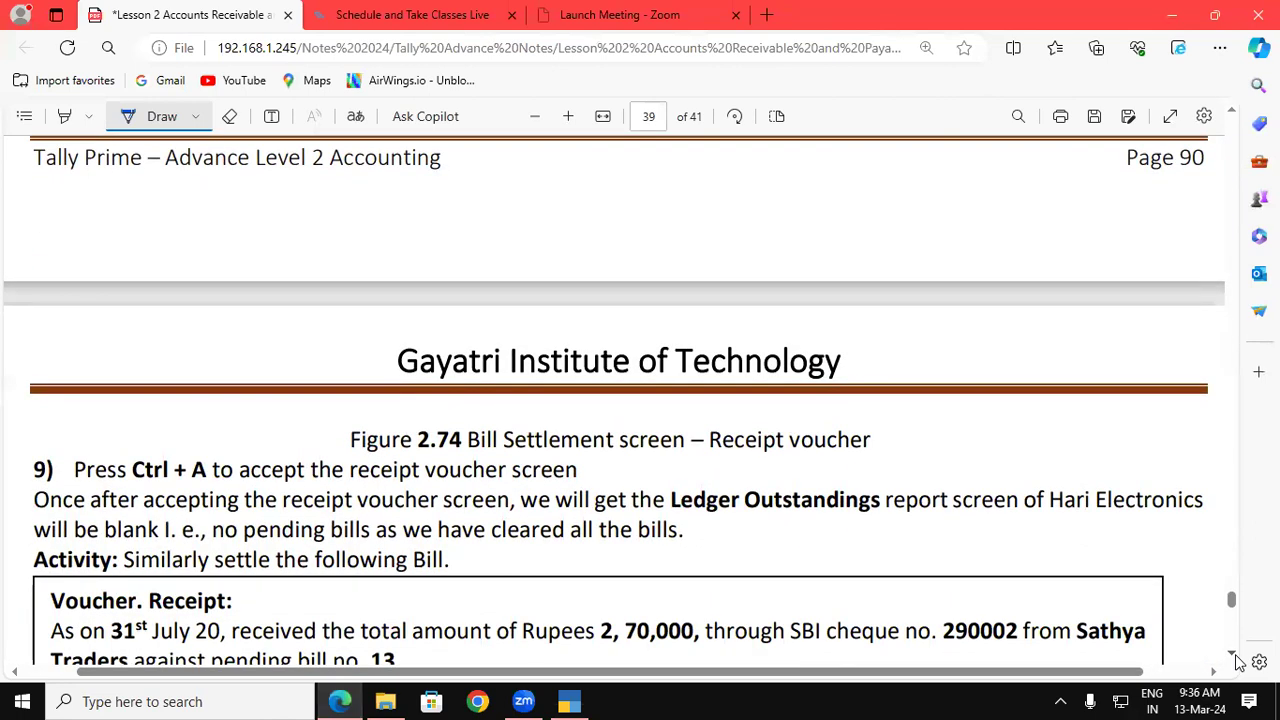
scroll(1237, 660, down, 3)
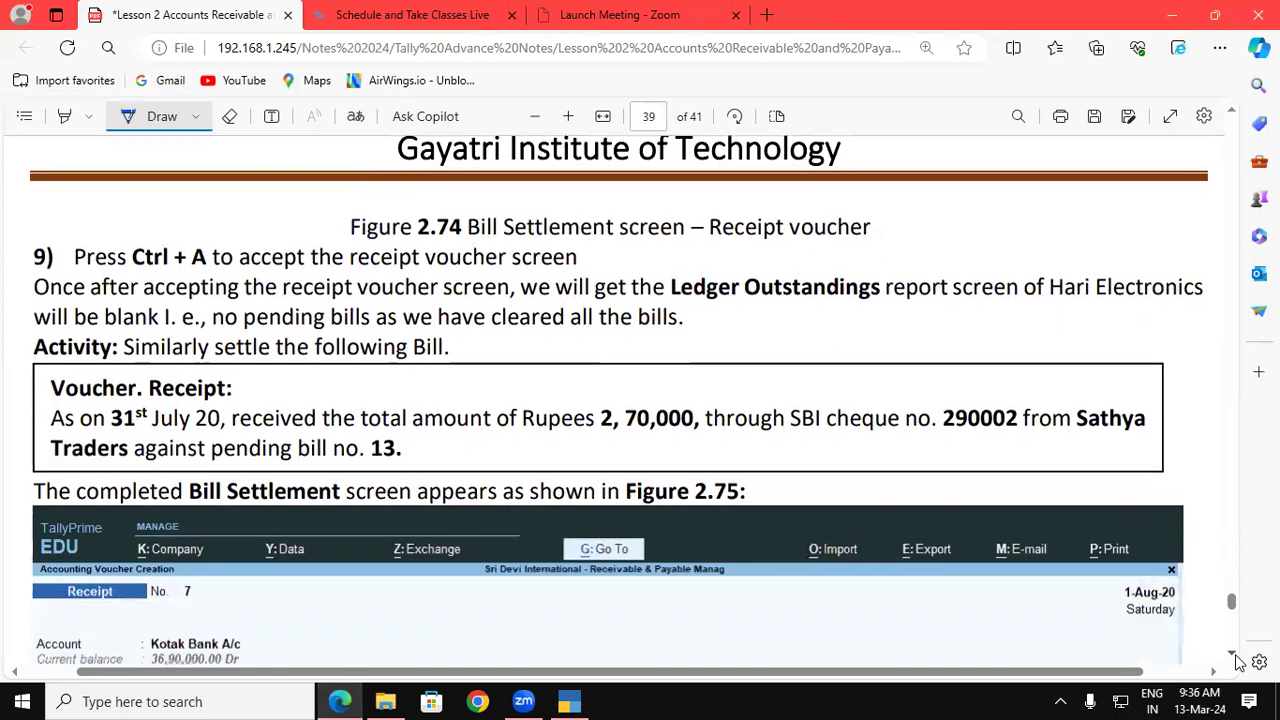
scroll(1237, 660, down, 1)
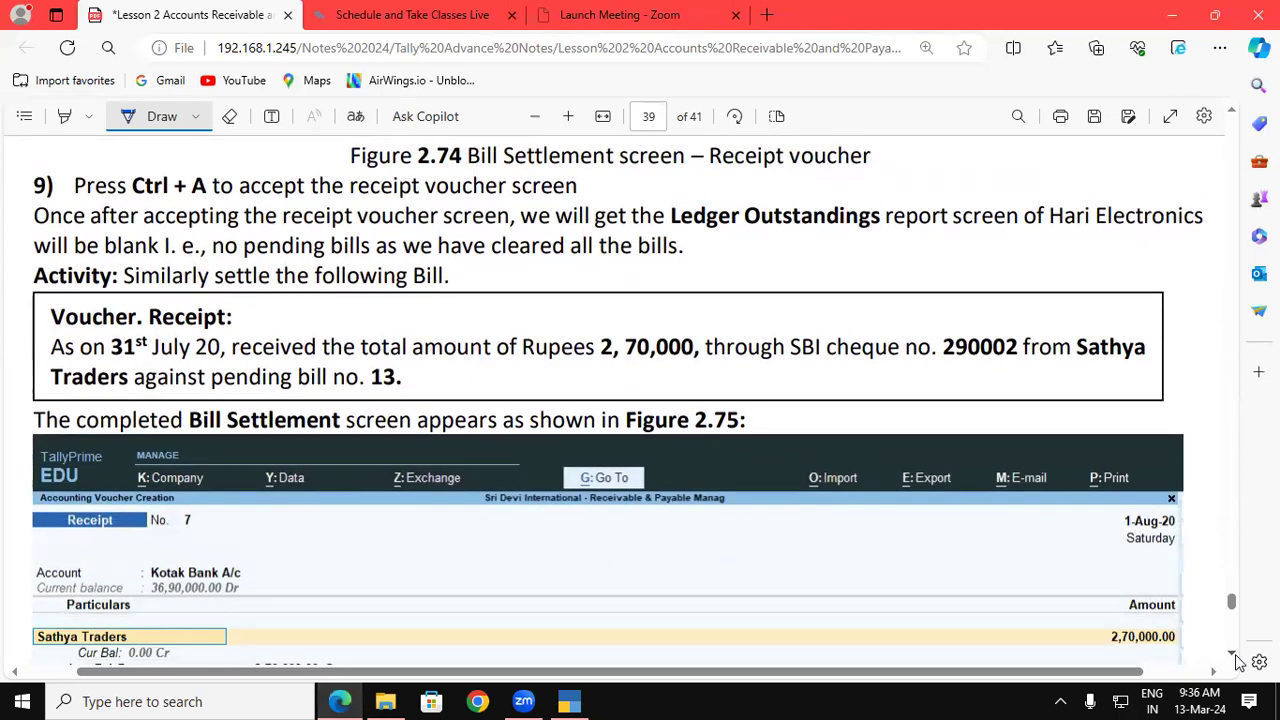
scroll(1240, 662, down, 1)
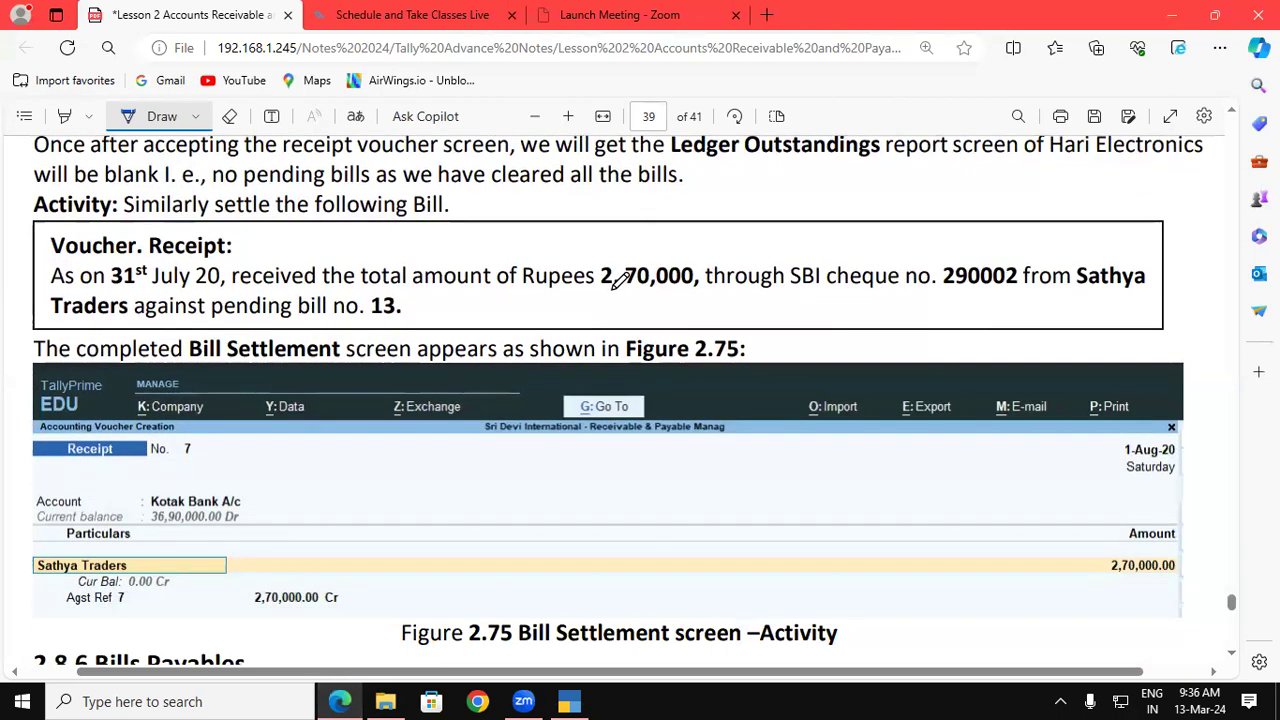
drag(591, 294, 686, 292)
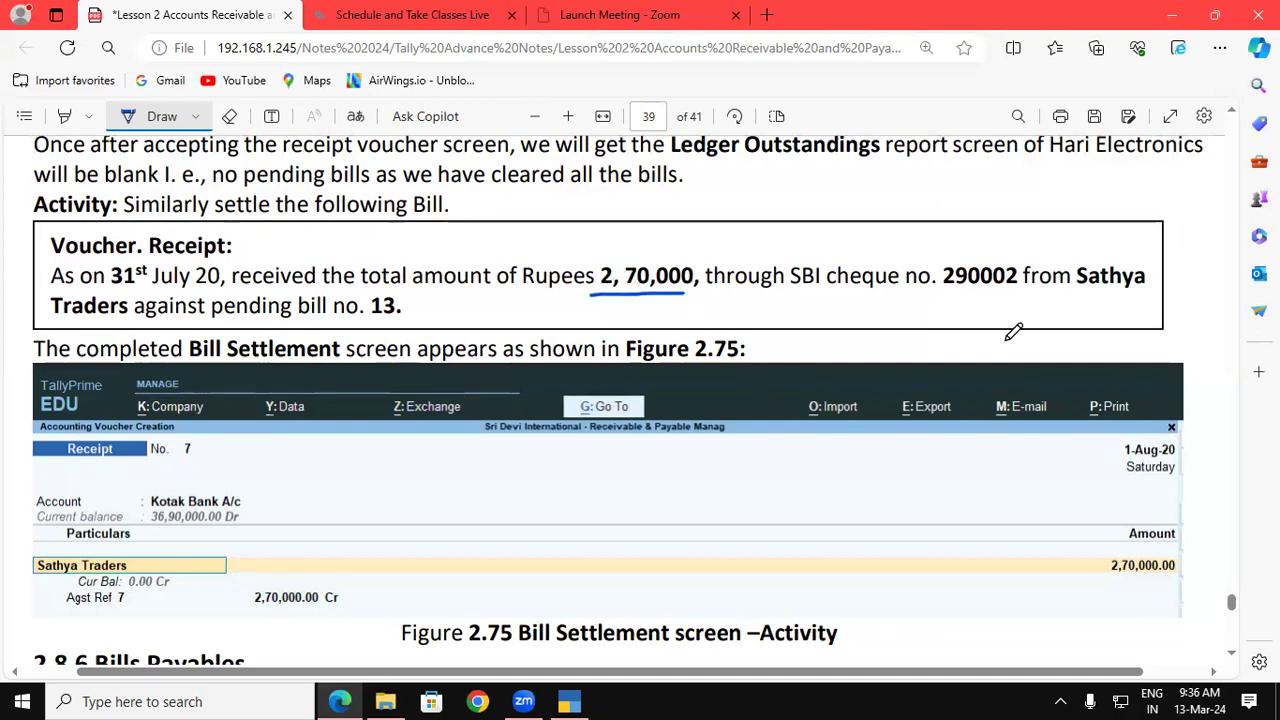
drag(940, 293, 1021, 291)
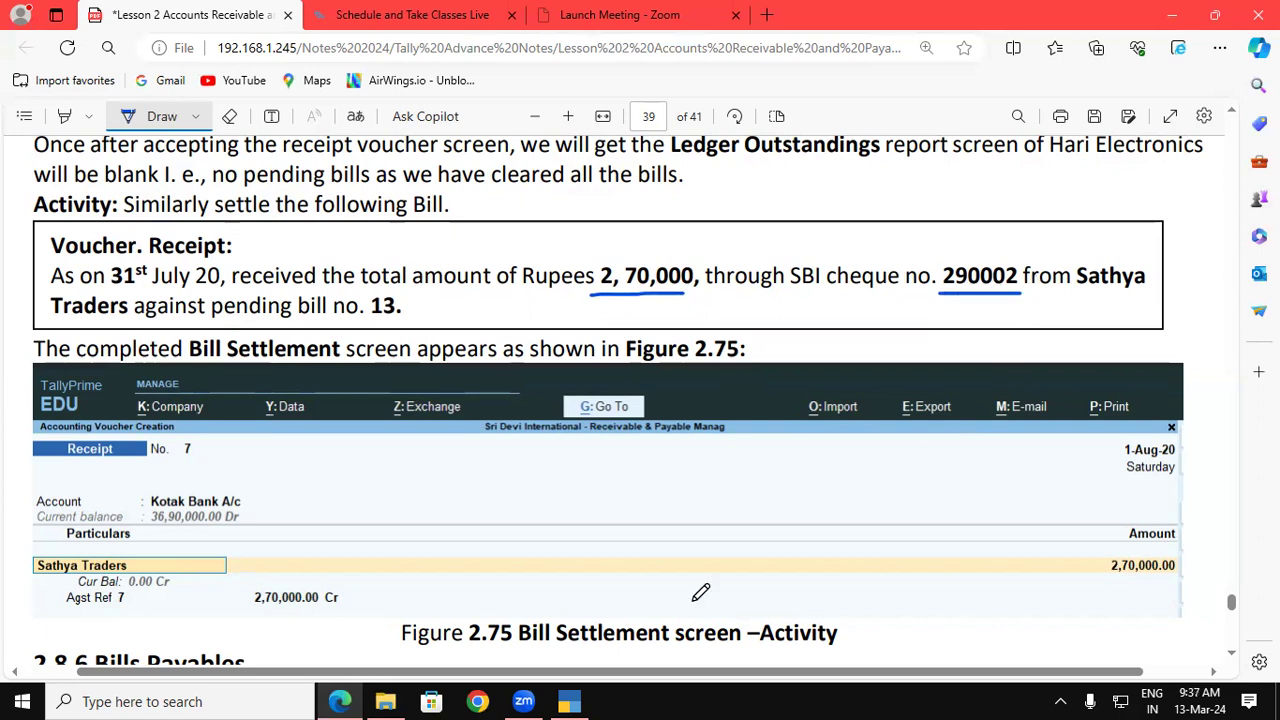
Switch to TallyPrime, complete the Kotak Mahindra Bank allocation with the cheque number and instrument date 1-Apr-20, and save the Satya Traders receipt without bank name or narration
click(570, 701)
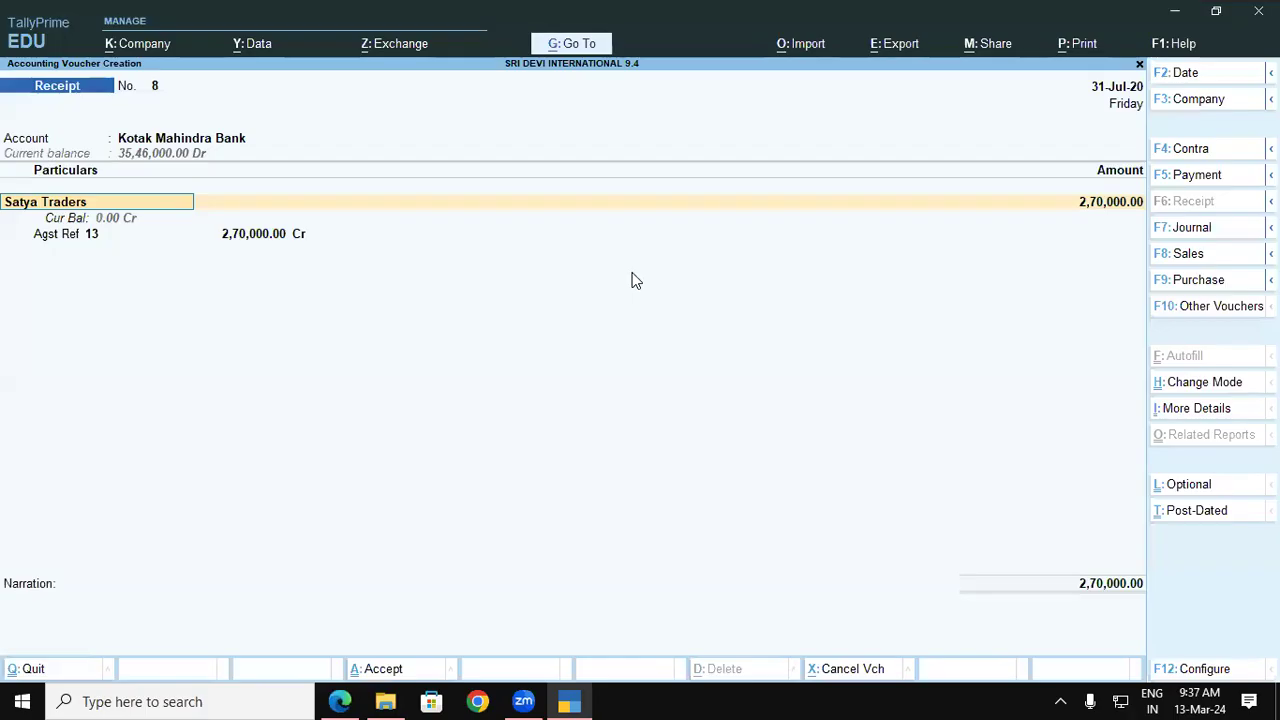
click(358, 670)
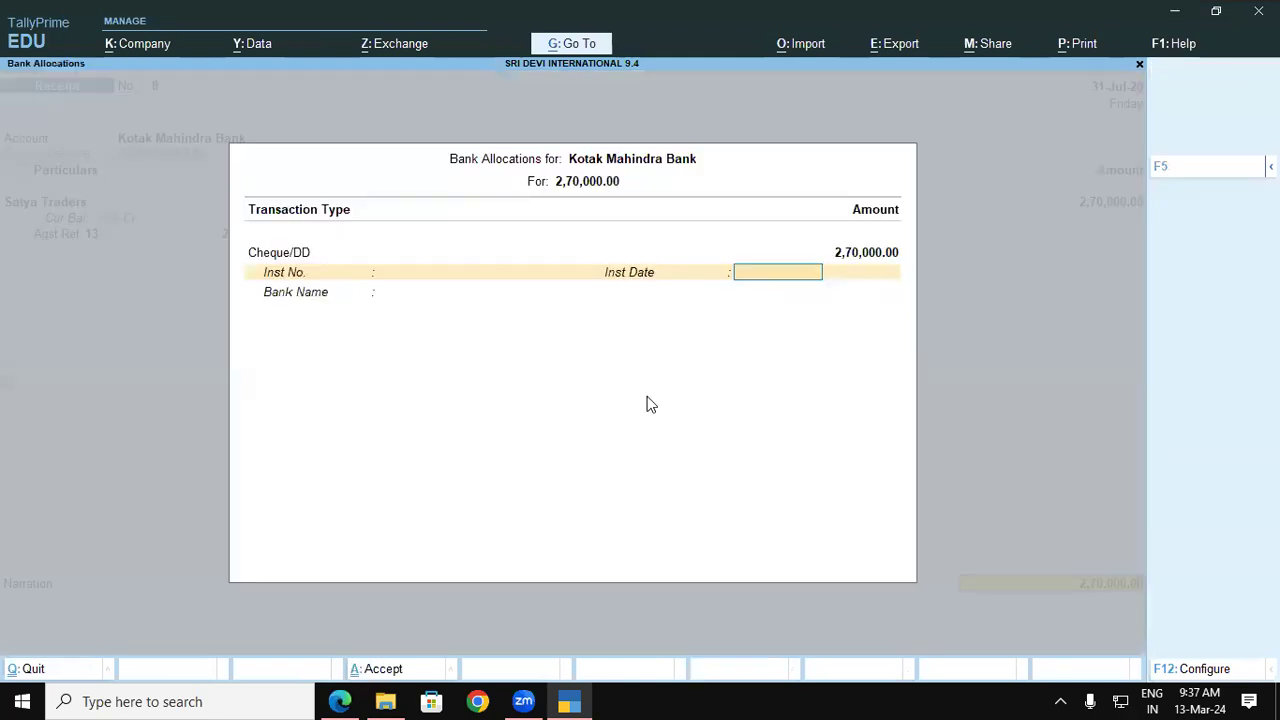
click(386, 276)
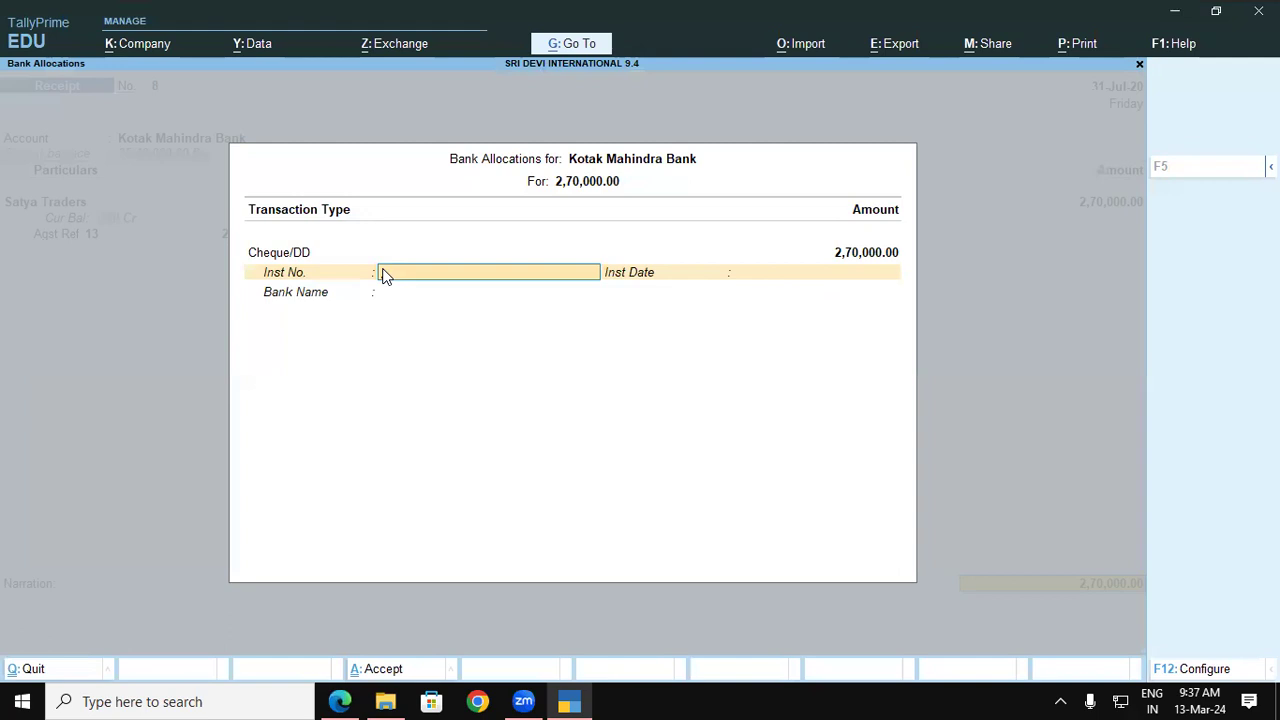
text(90002)
key(Return)
text(1-4)
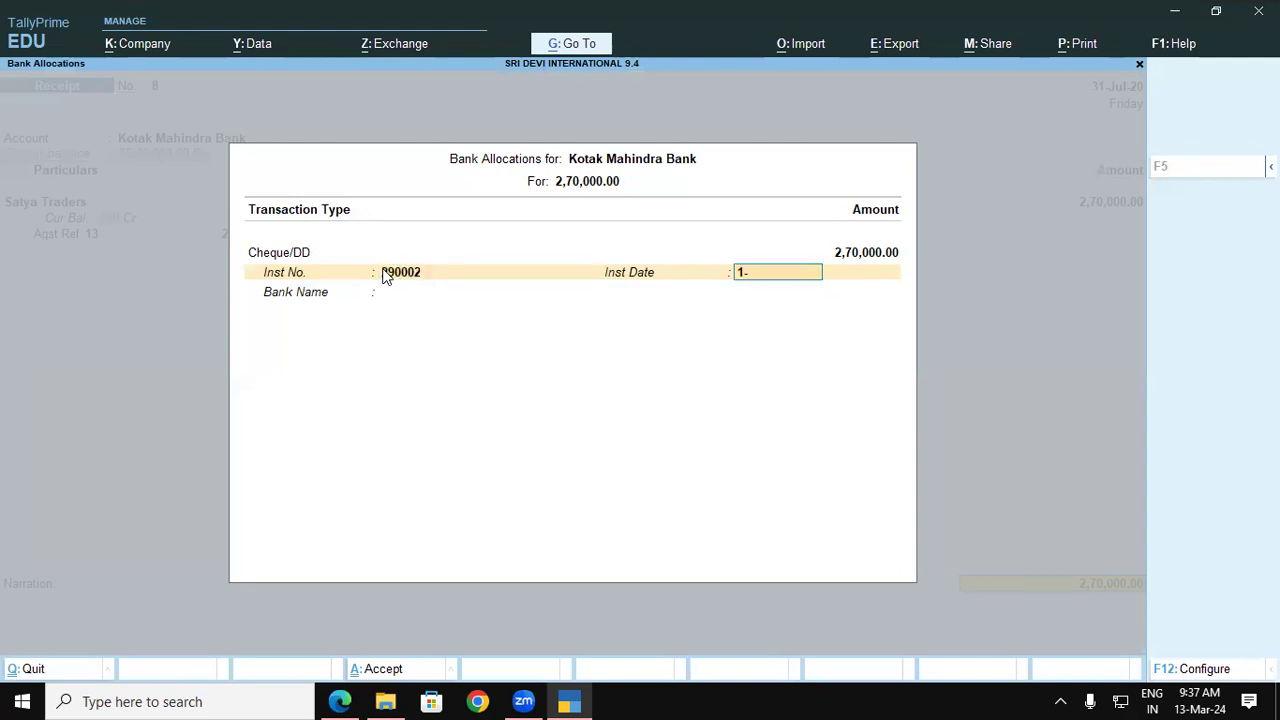
key(Return)
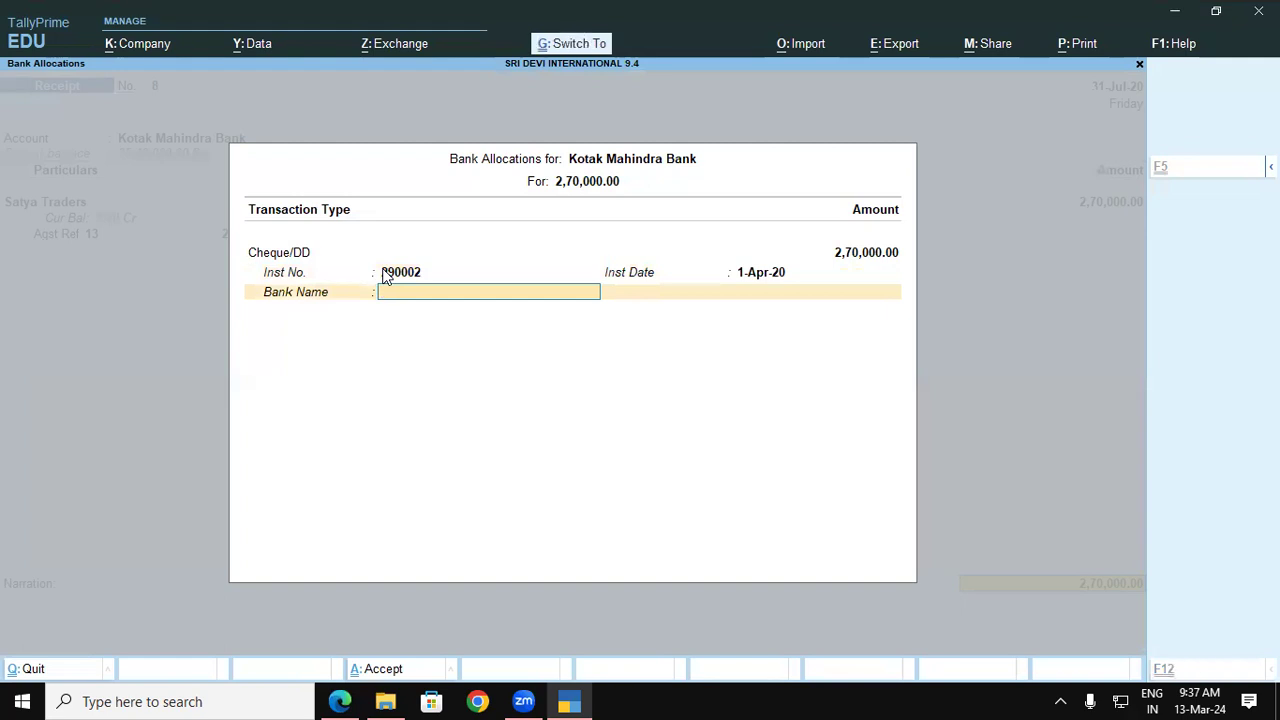
key(Return)
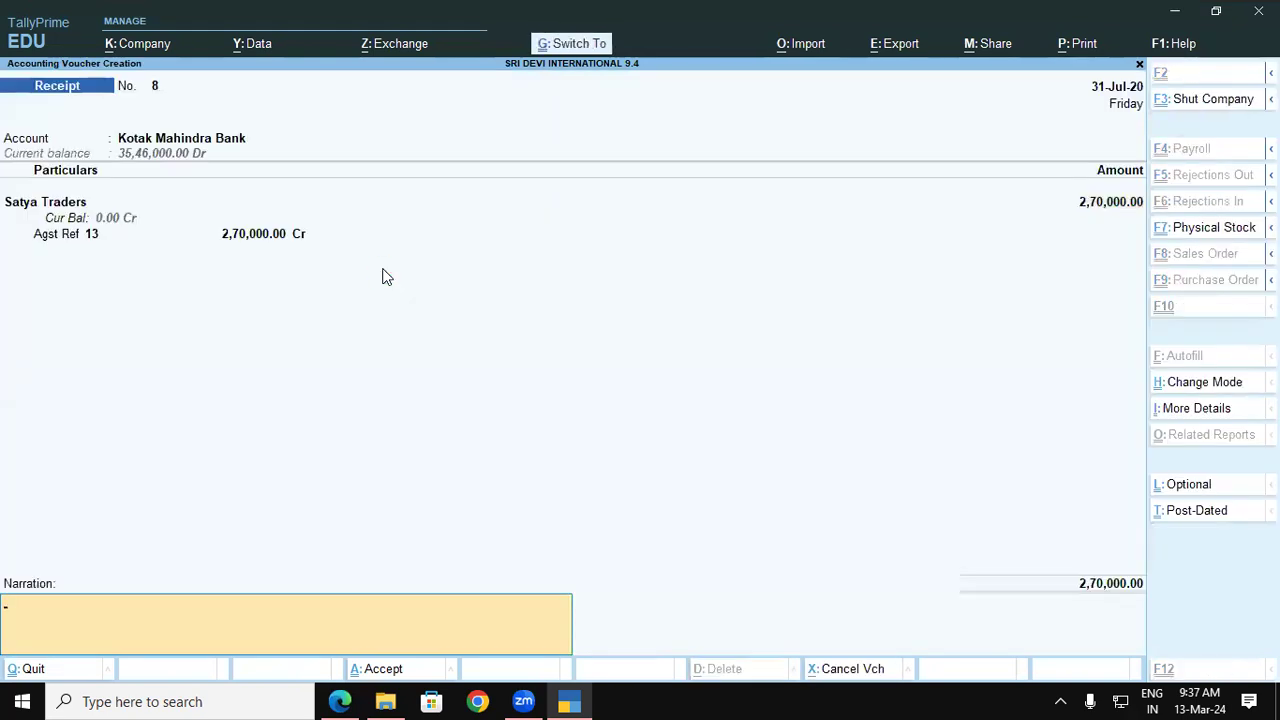
key(ctrl+o)
key(Escape)
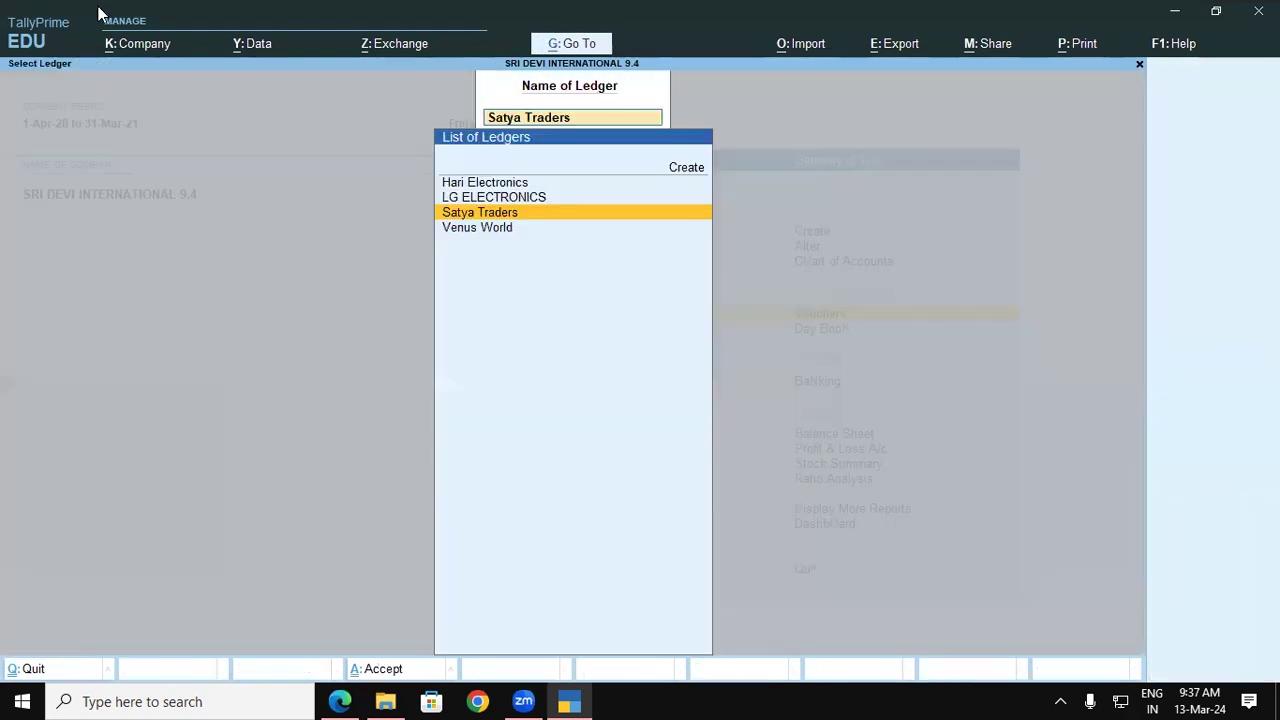
Switch to the lesson PDF in Edge, mark the "Bills Payables" heading of section 2.8.6 and underline "payables" in step 1
click(340, 701)
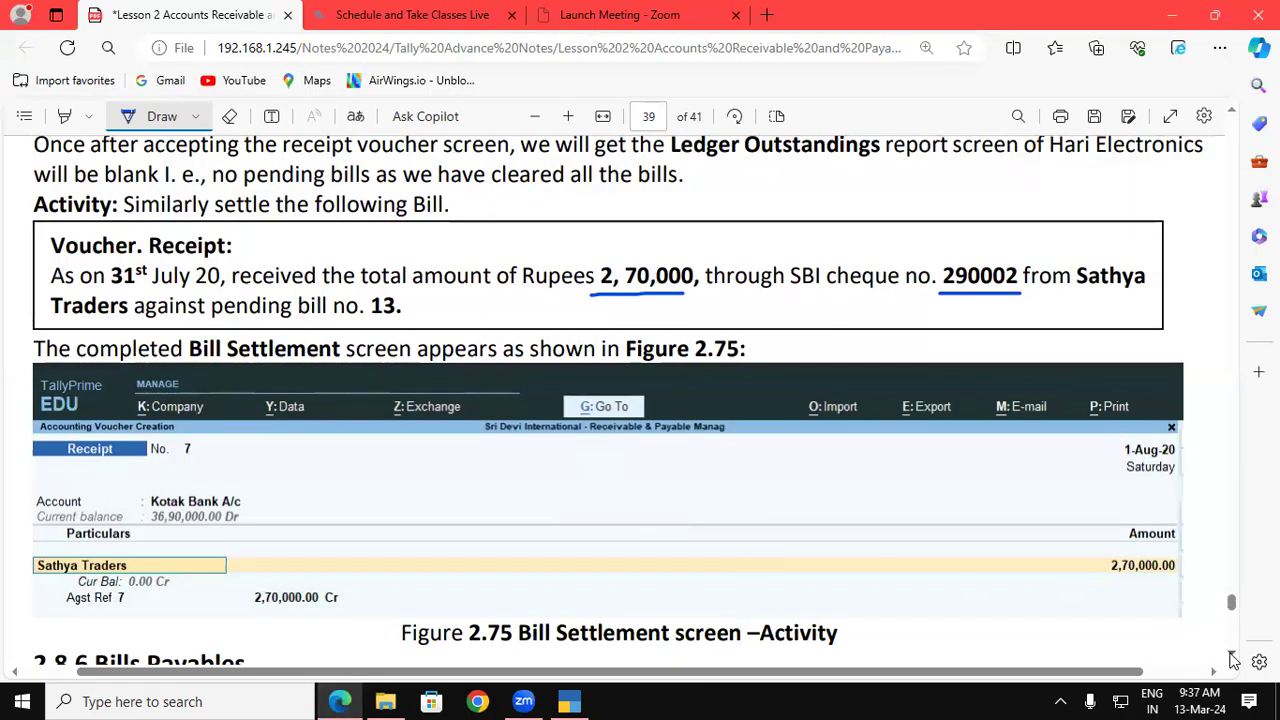
scroll(1232, 656, down, 4)
scroll(1232, 660, down, 1)
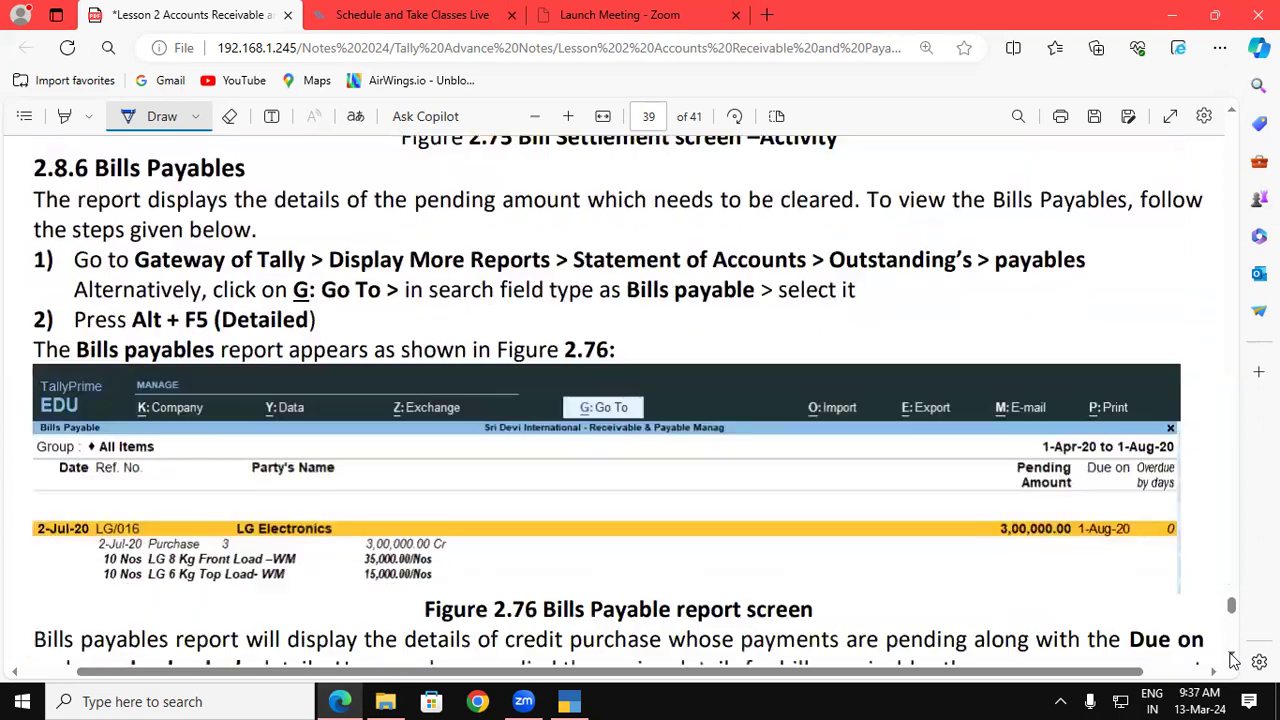
drag(95, 184, 253, 183)
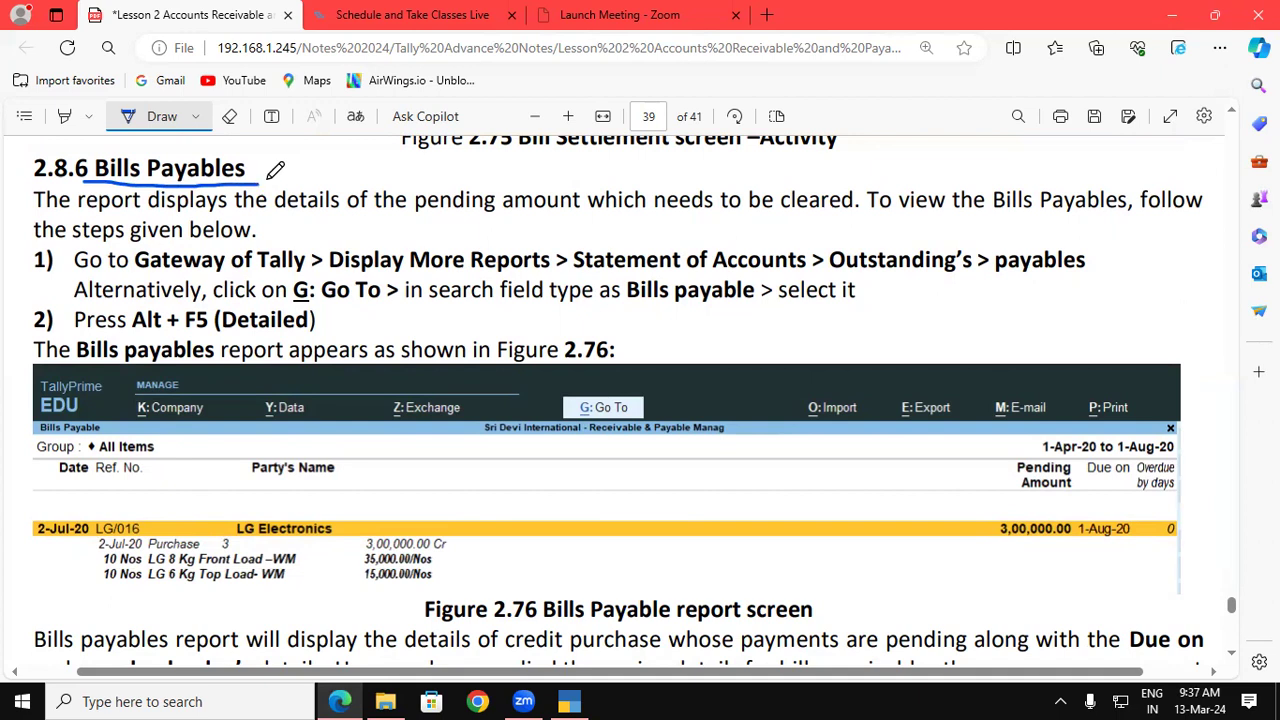
drag(258, 143, 258, 181)
click(995, 279)
drag(995, 281, 1086, 281)
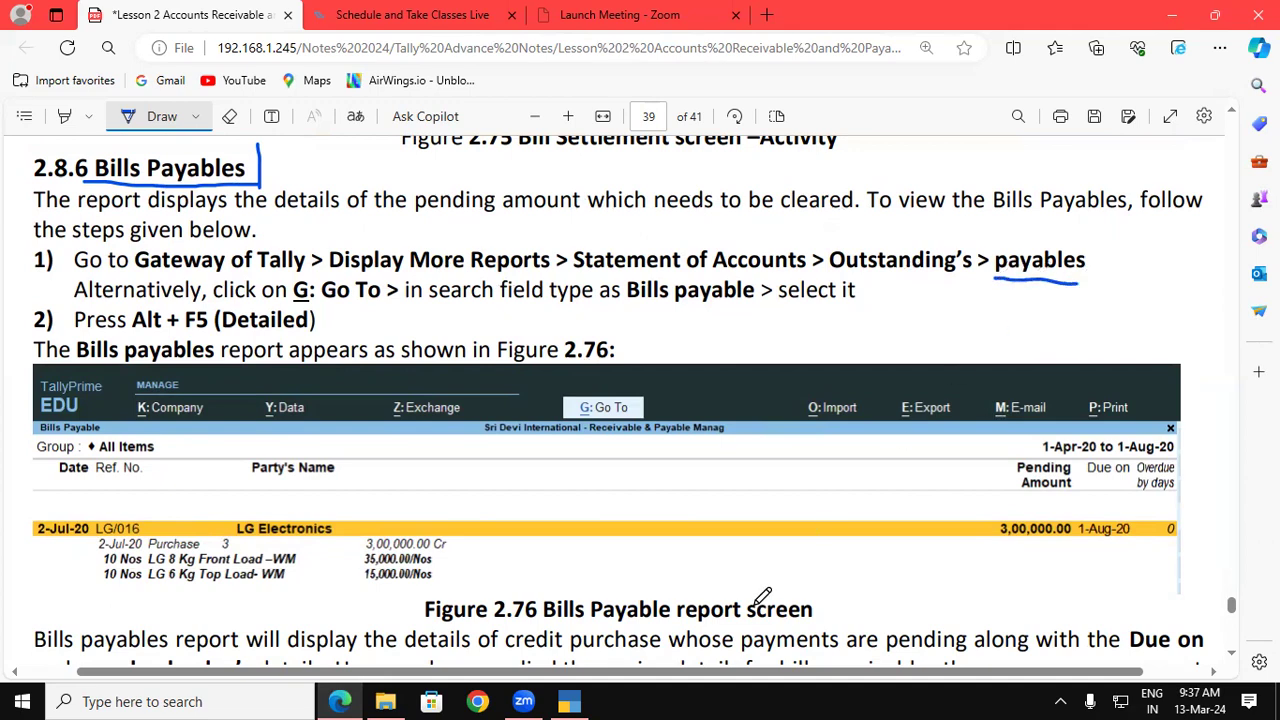
Switch to TallyPrime, return to the Gateway of Tally, and find and open the Bills Payable report
click(569, 701)
key(Escape)
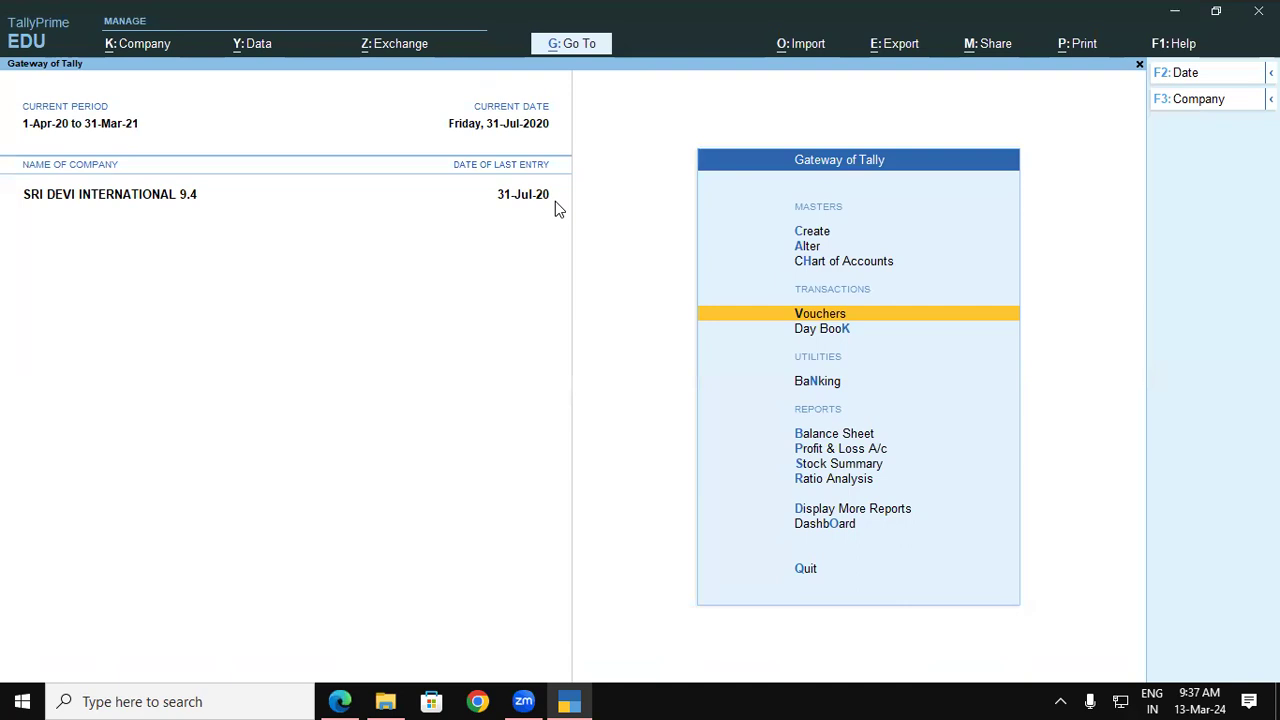
key(alt+g)
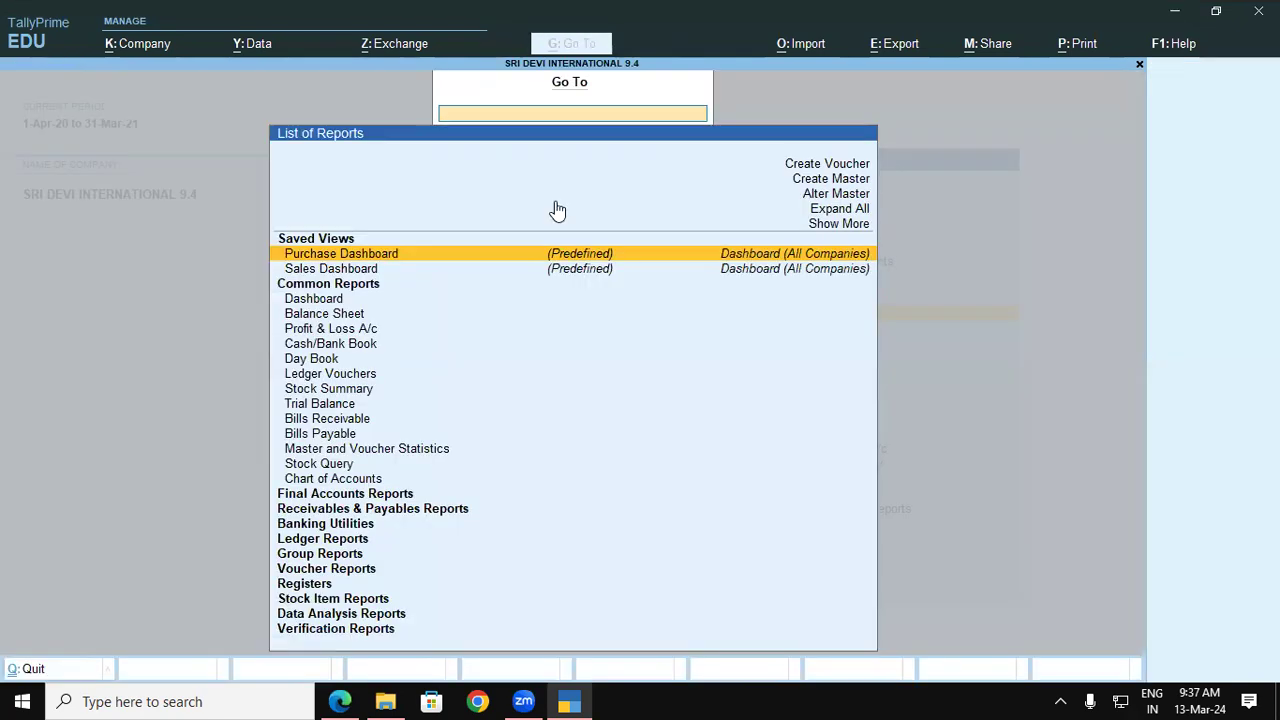
text(PAY)
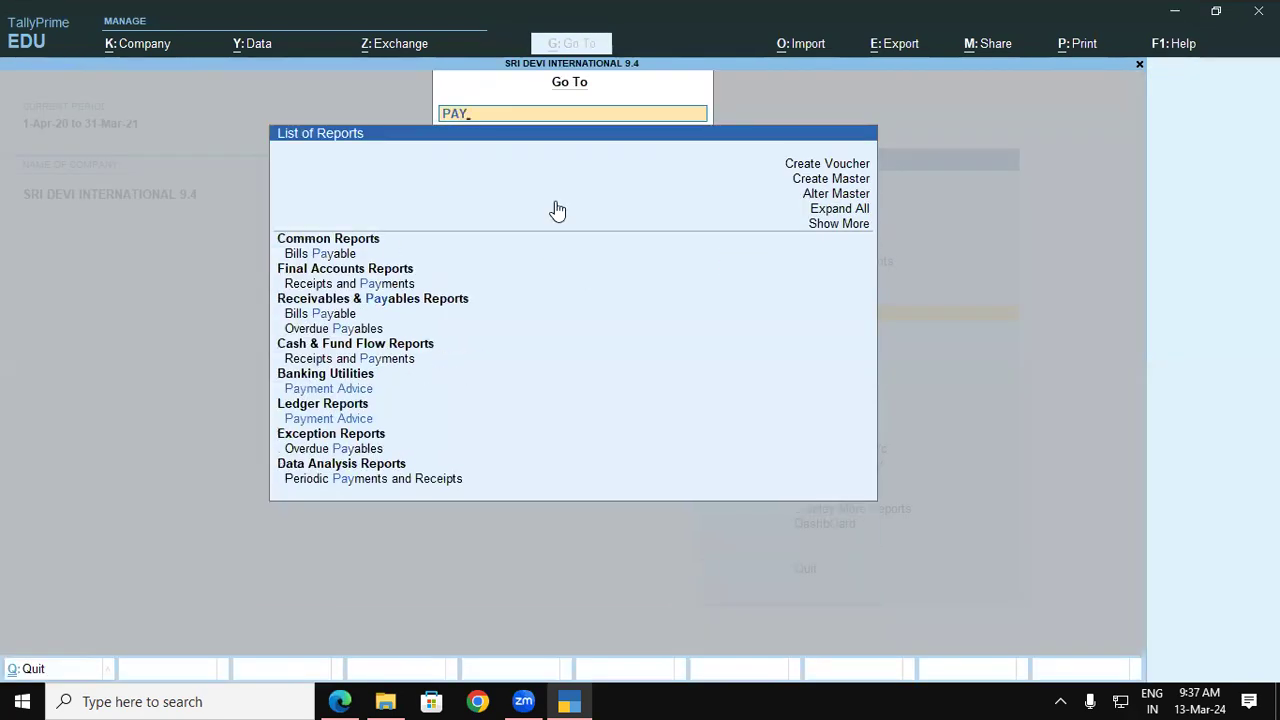
key(Up)
key(Up)
key(Up)
key(Up)
key(Up)
key(Up)
key(Up)
key(Up)
key(Up)
key(Return)
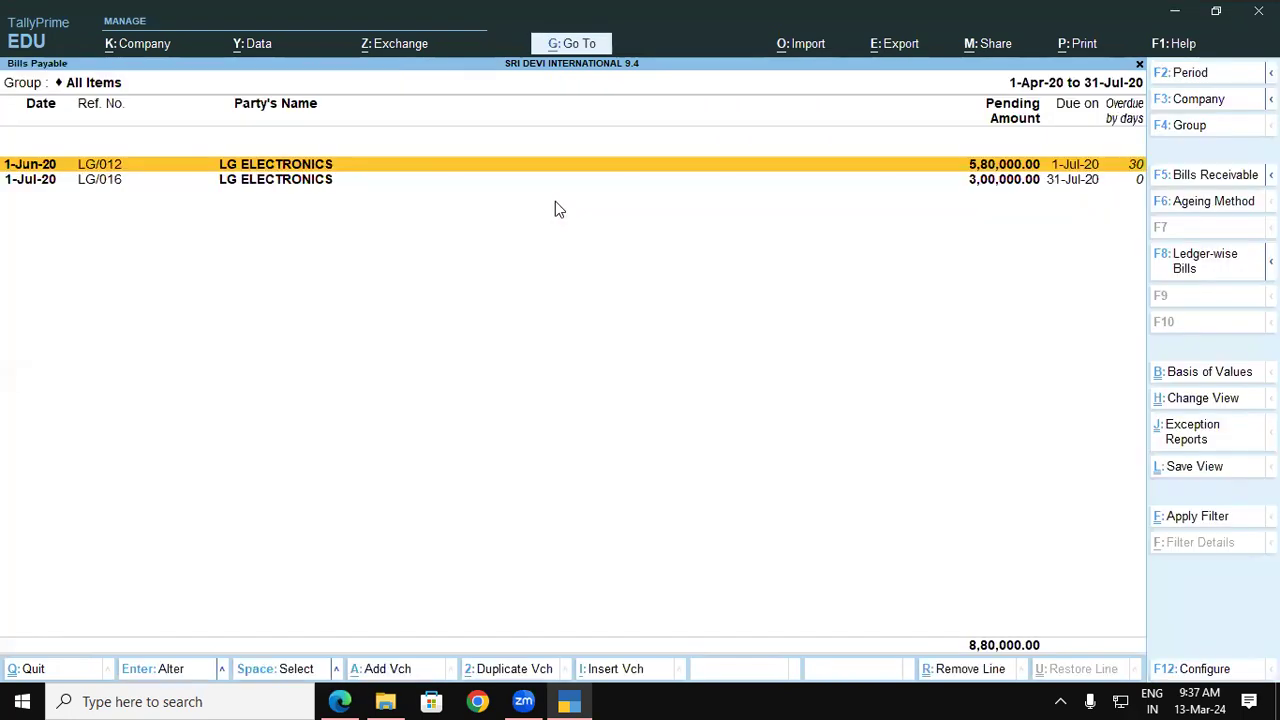
Examine the pending LG ELECTRONICS bills LG/012 and LG/016 in the Bills Payable report
key(Down)
key(Up)
key(Down)
key(Up)
key(Down)
key(Up)
Switch to the lesson PDF in Edge and read the notes on ledger-wise reports, overdue payables and the Balance Sheet
click(340, 701)
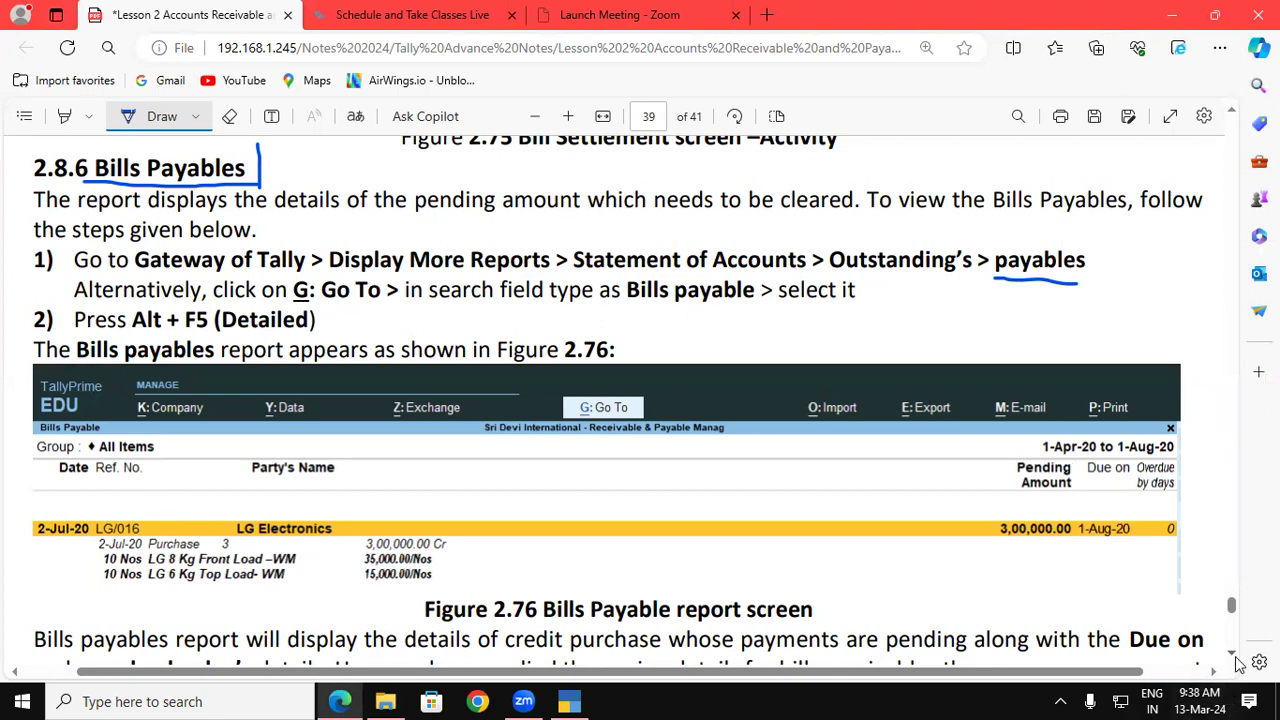
scroll(1235, 658, down, 4)
scroll(1235, 658, down, 5)
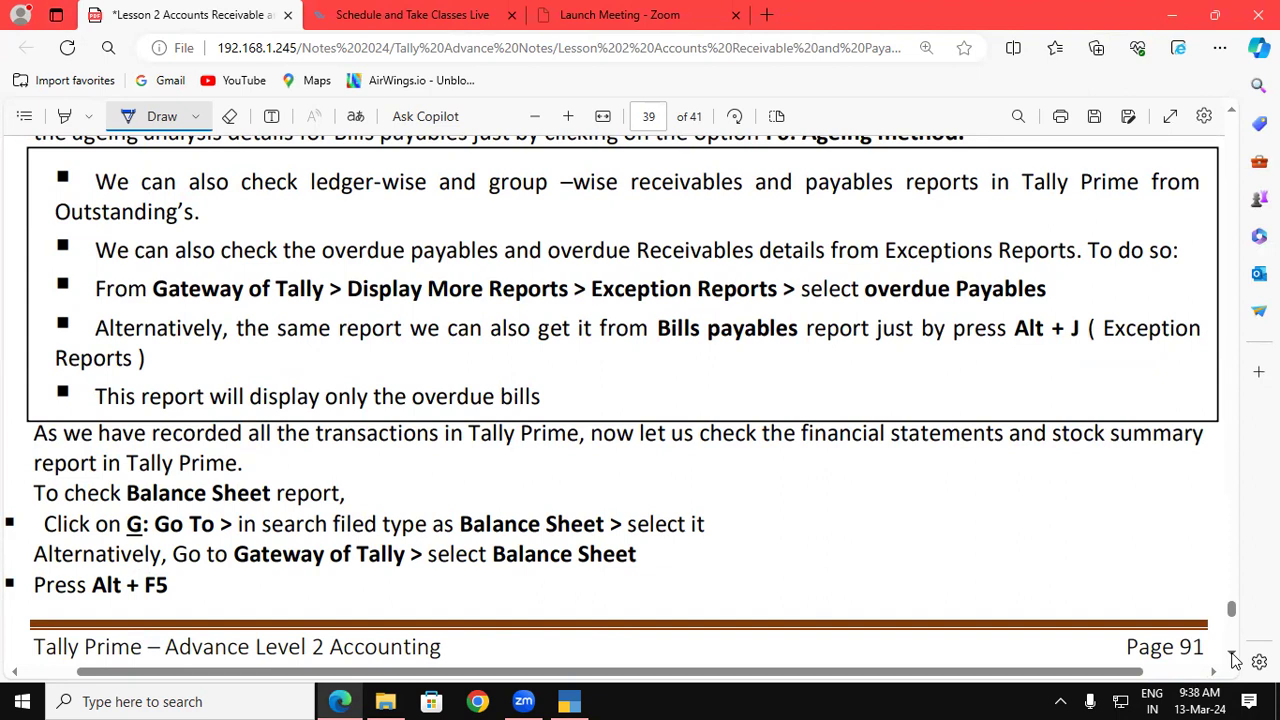
Switch to TallyPrime and compare the ledger-wise and bill-wise views of the Bills Payable report
click(588, 701)
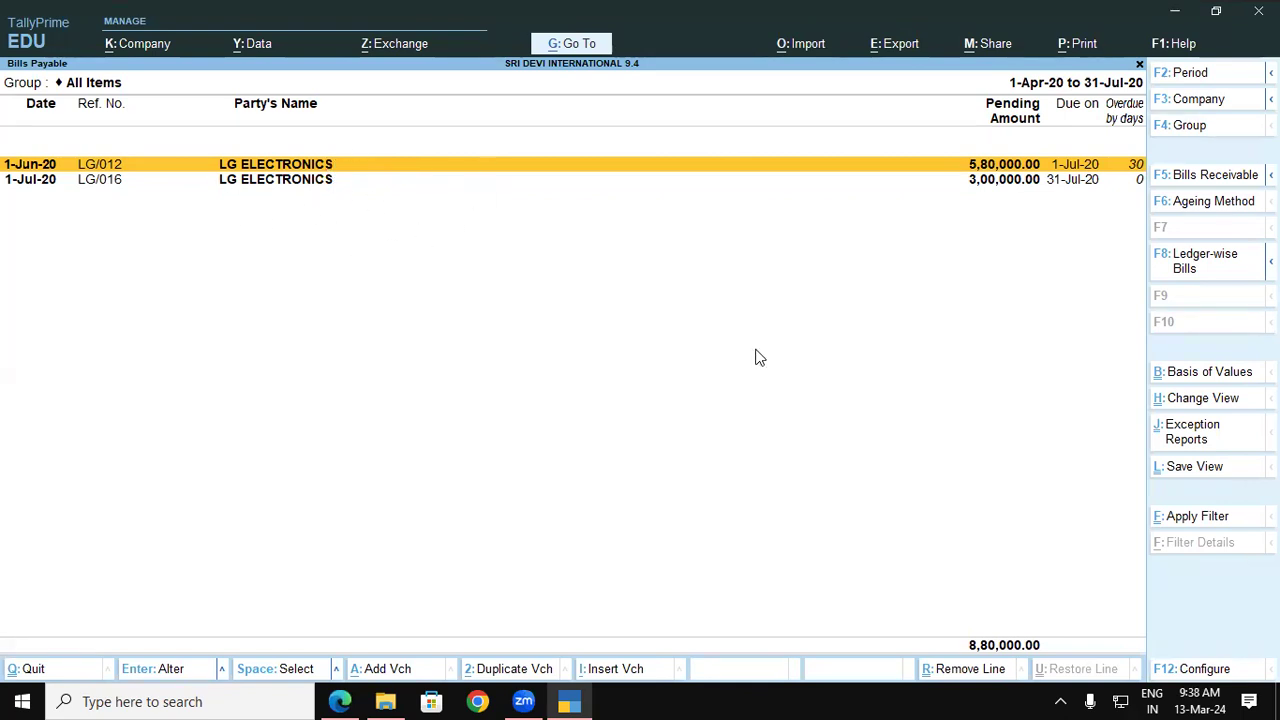
click(1195, 268)
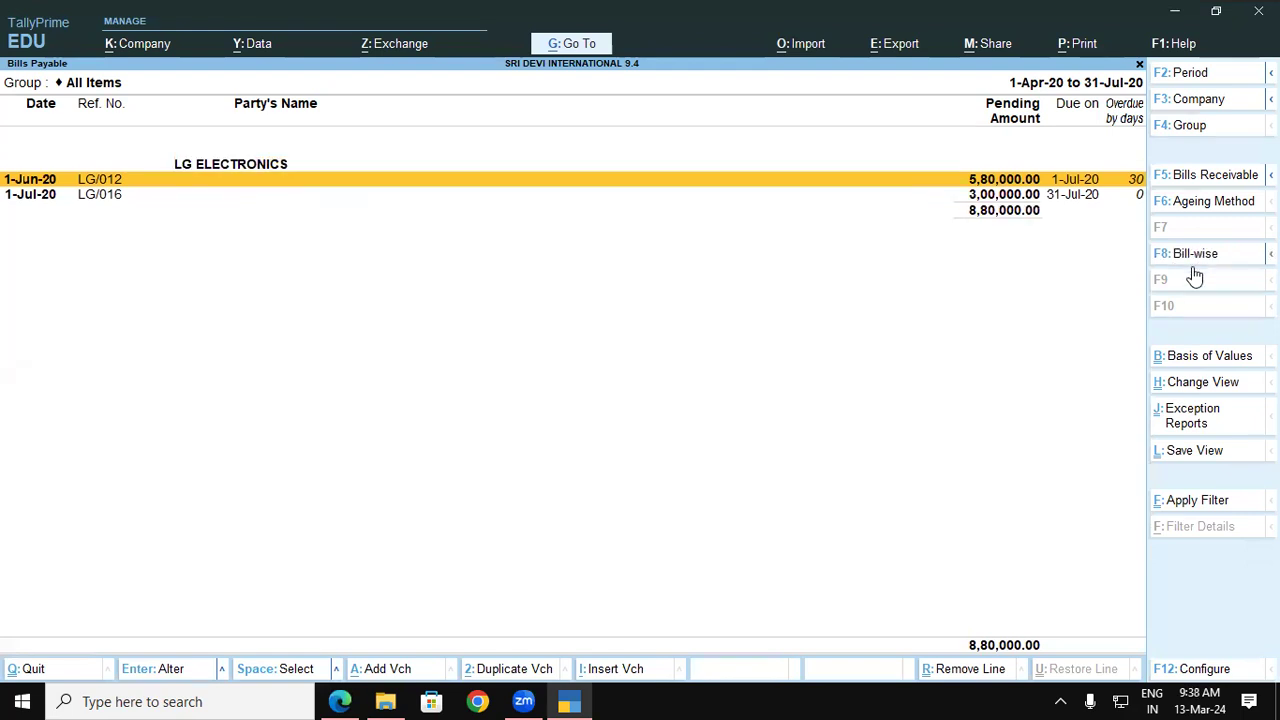
click(1194, 262)
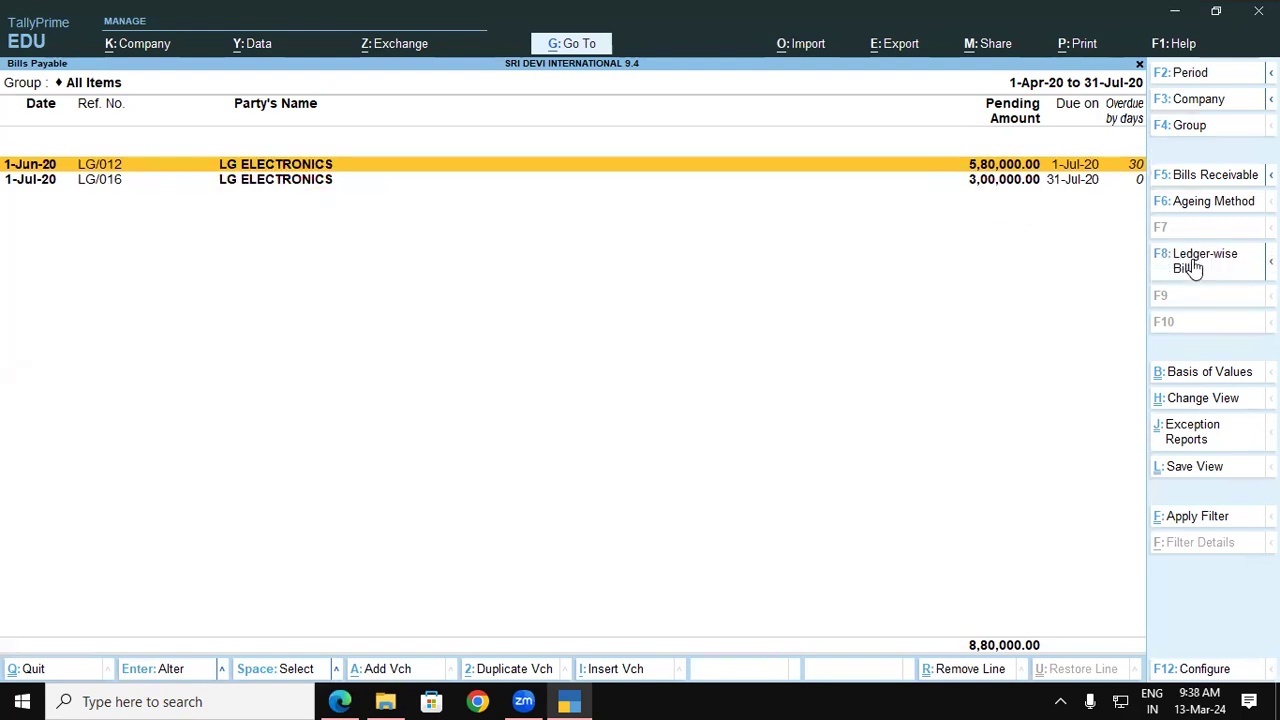
click(1195, 268)
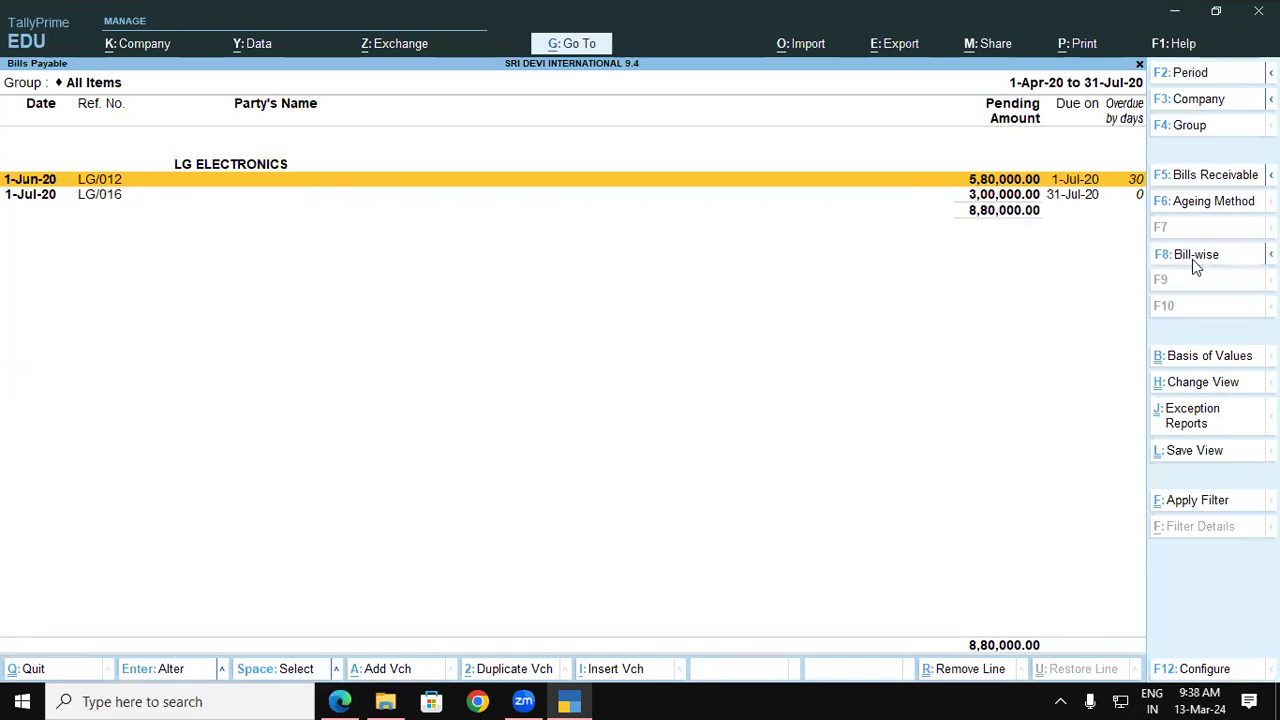
click(1193, 260)
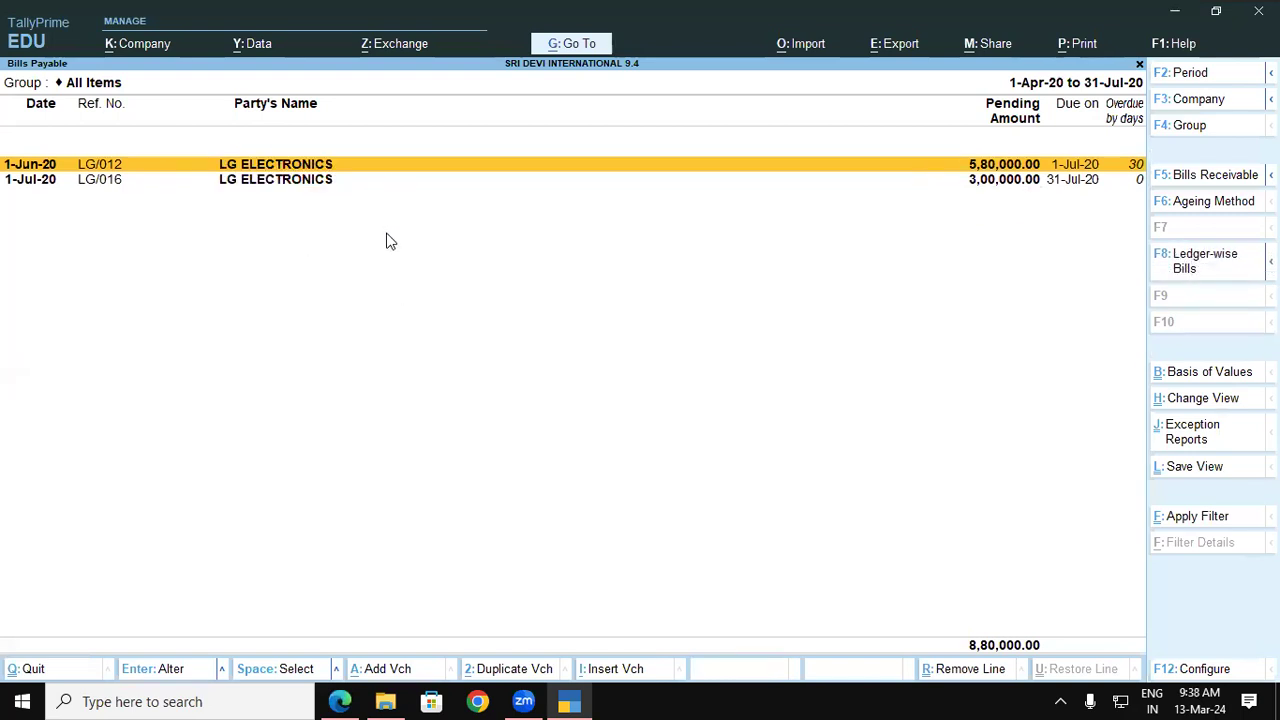
Leave the Bills Payable report for the Gateway of Tally and open the Balance Sheet to review liabilities and assets
key(Escape)
key(Escape)
key(Escape)
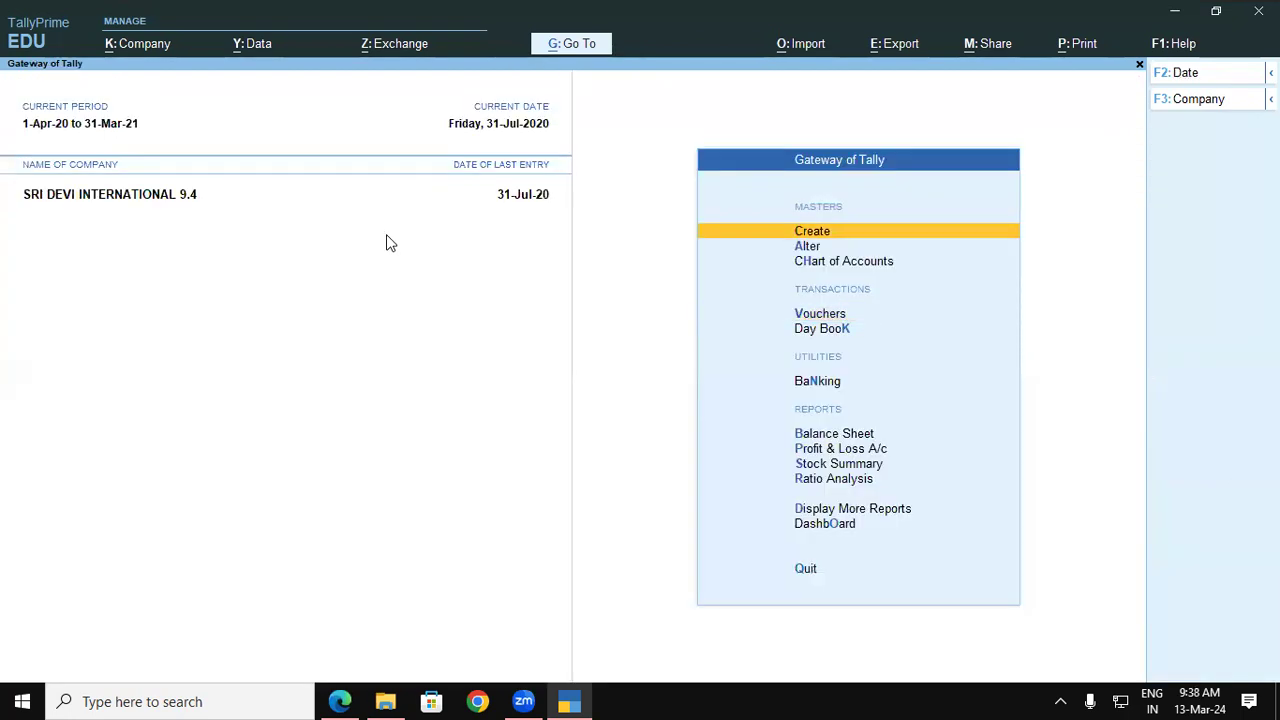
key(Down)
key(Down)
key(Down)
key(Down)
key(Down)
key(Down)
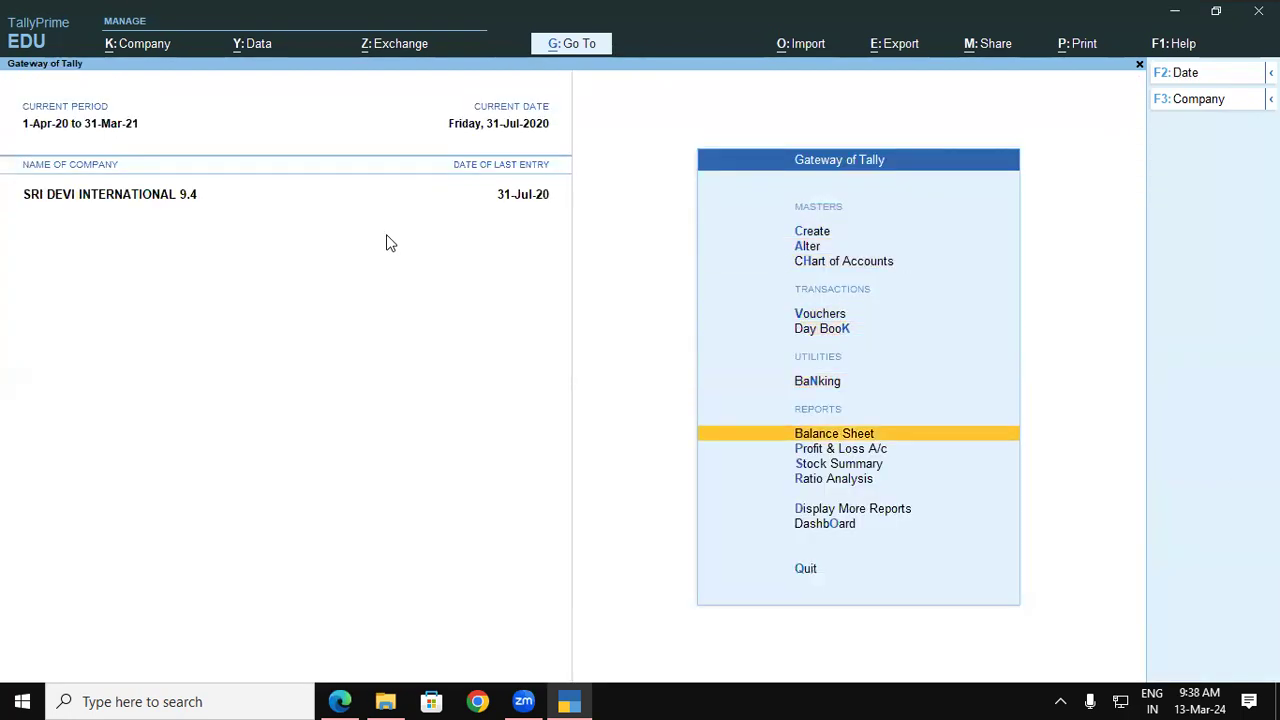
key(Return)
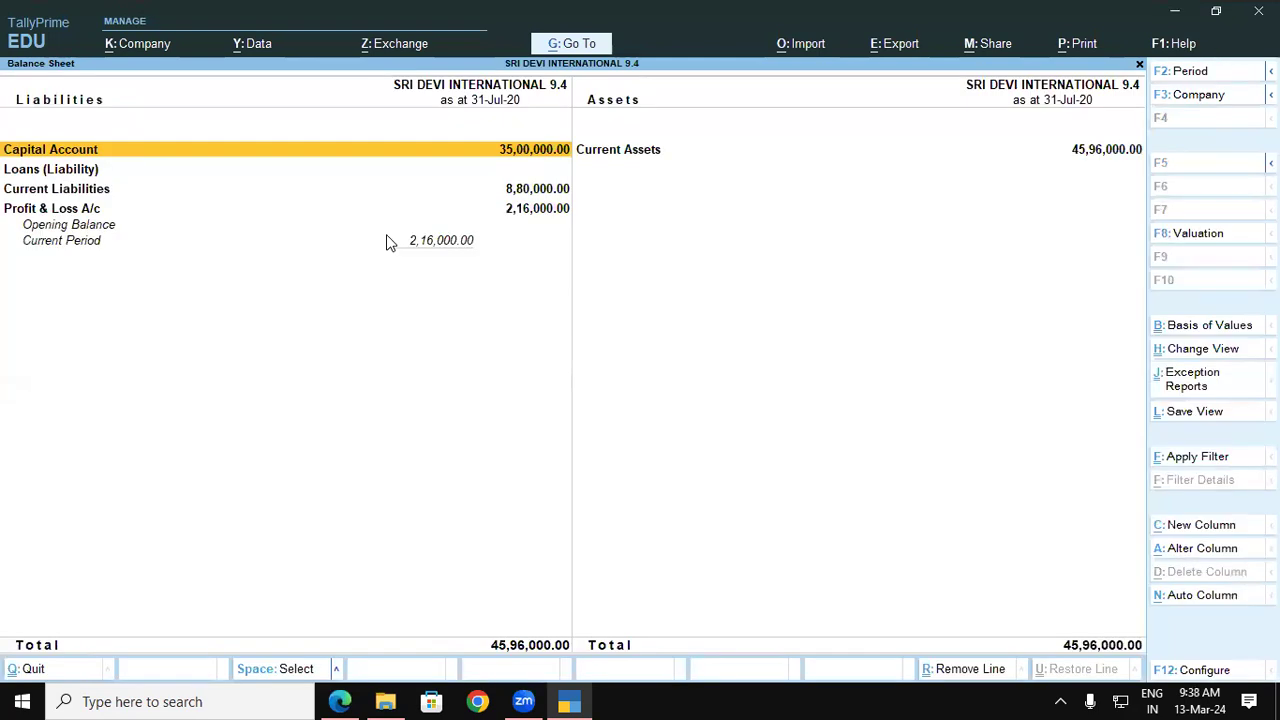
key(F2)
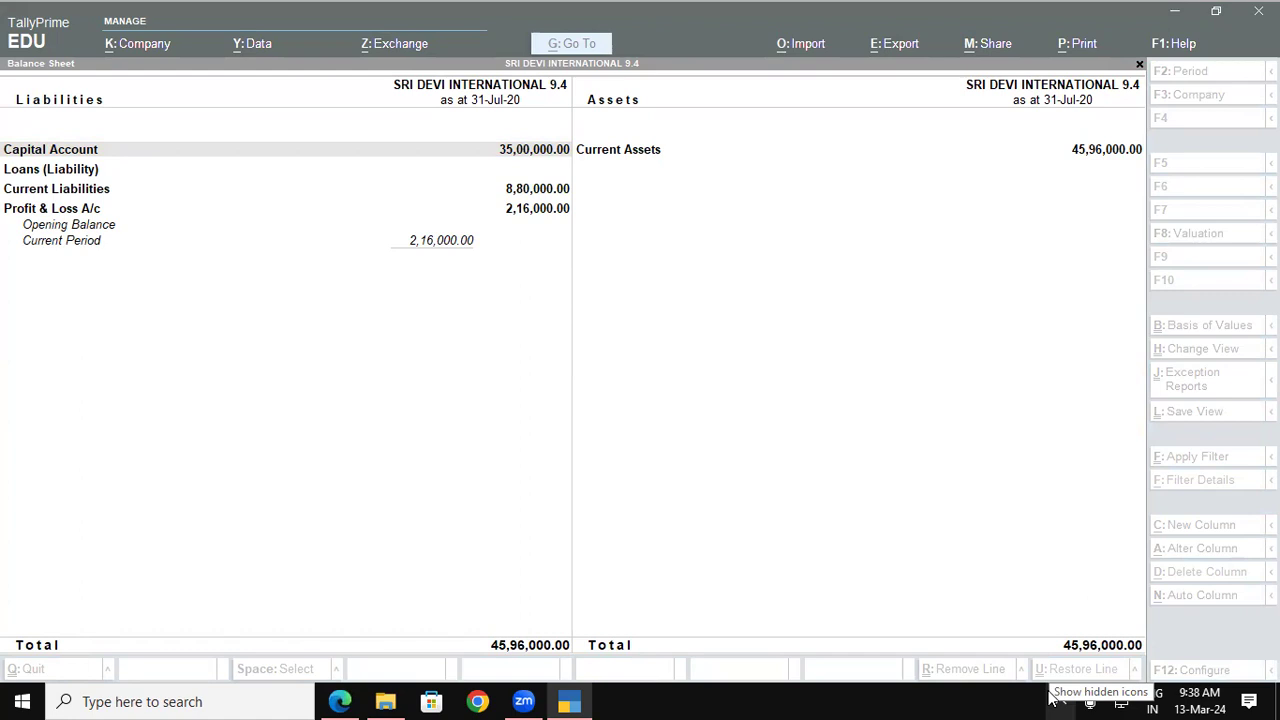
Close the Balance Sheet, open the Profit & Loss A/c and select the Nett Profit line to examine it
click(511, 499)
key(Escape)
key(Down)
key(Return)
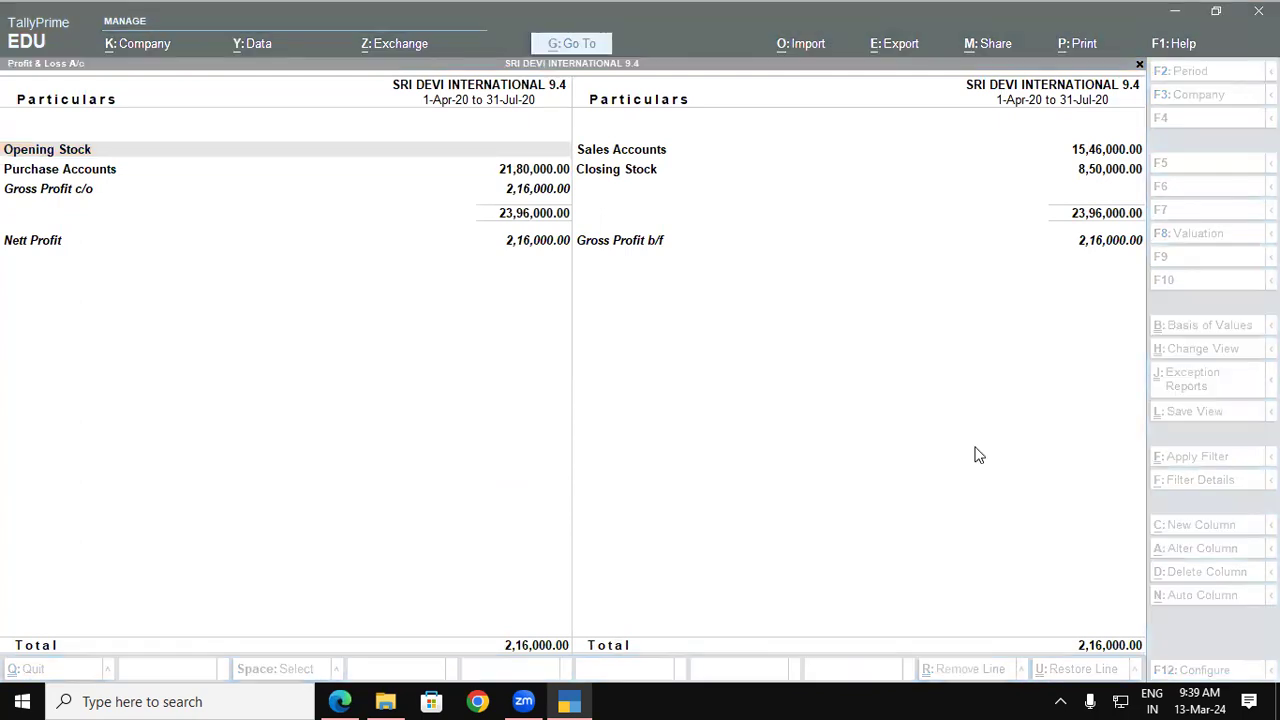
click(40, 250)
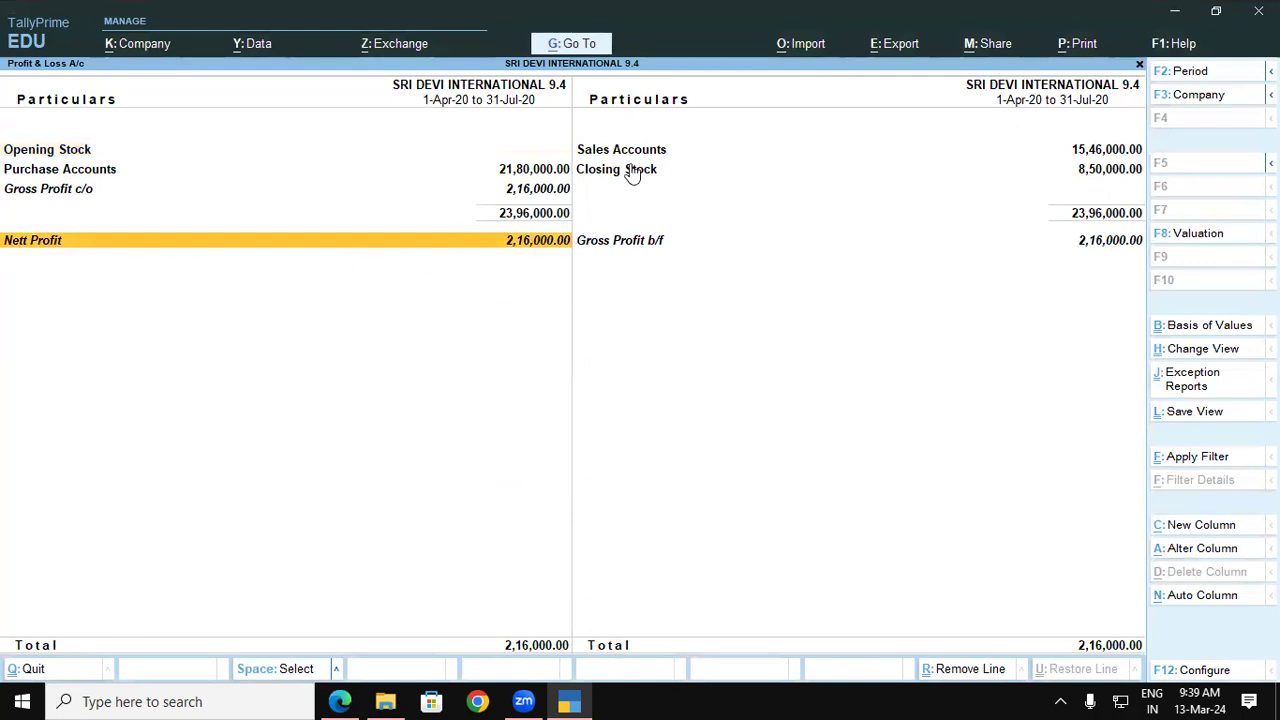
Open the Stock Summary in place of the Profit & Loss A/c, view it stock item-wise, and return to the Gateway of Tally
key(Escape)
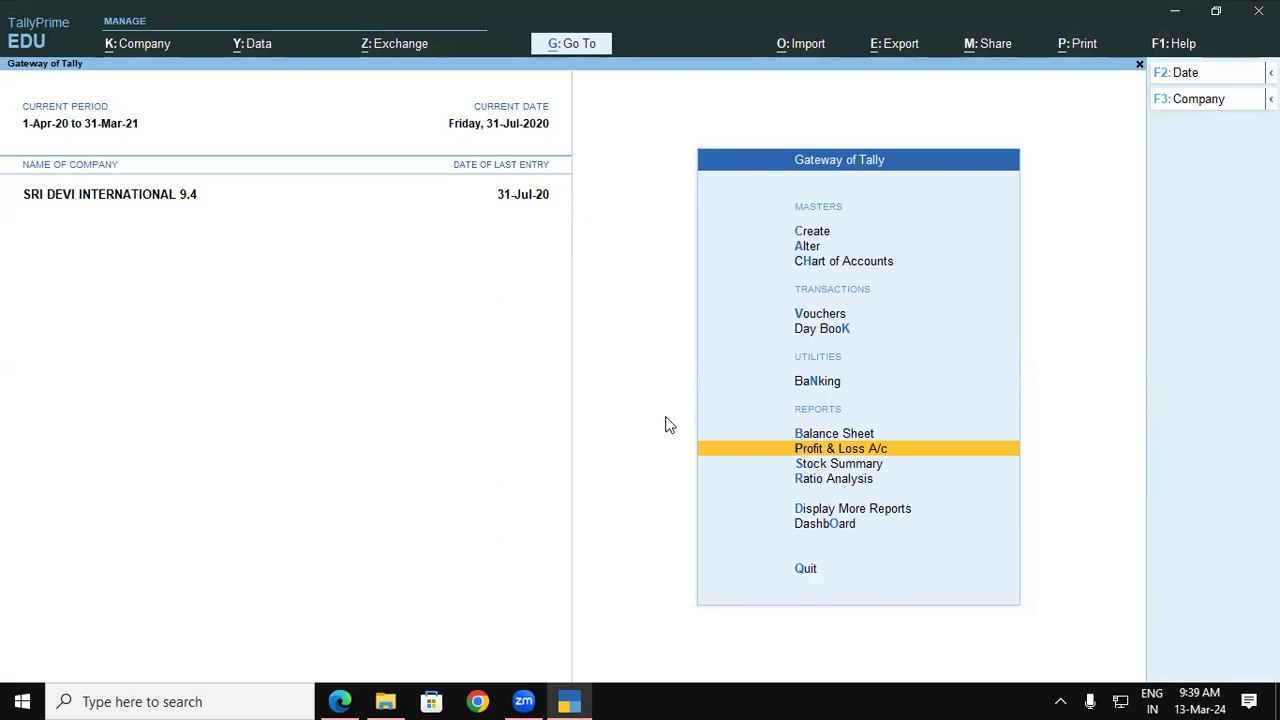
click(820, 465)
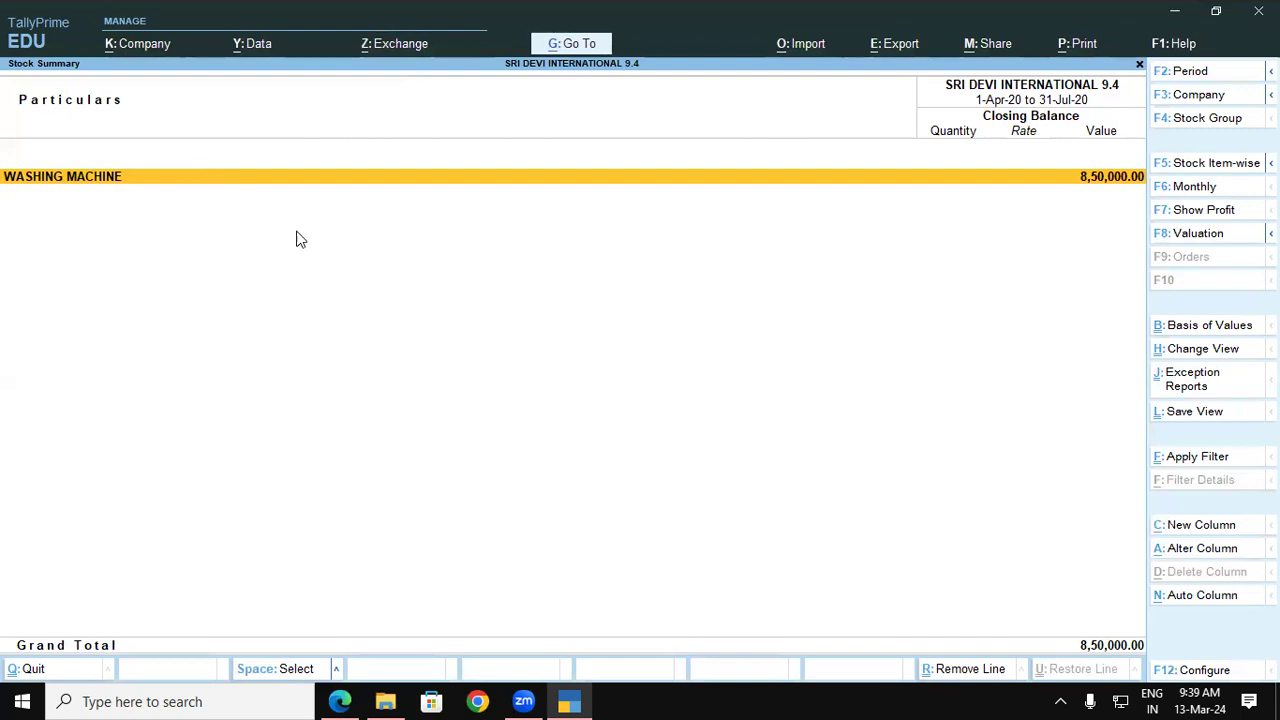
click(1192, 170)
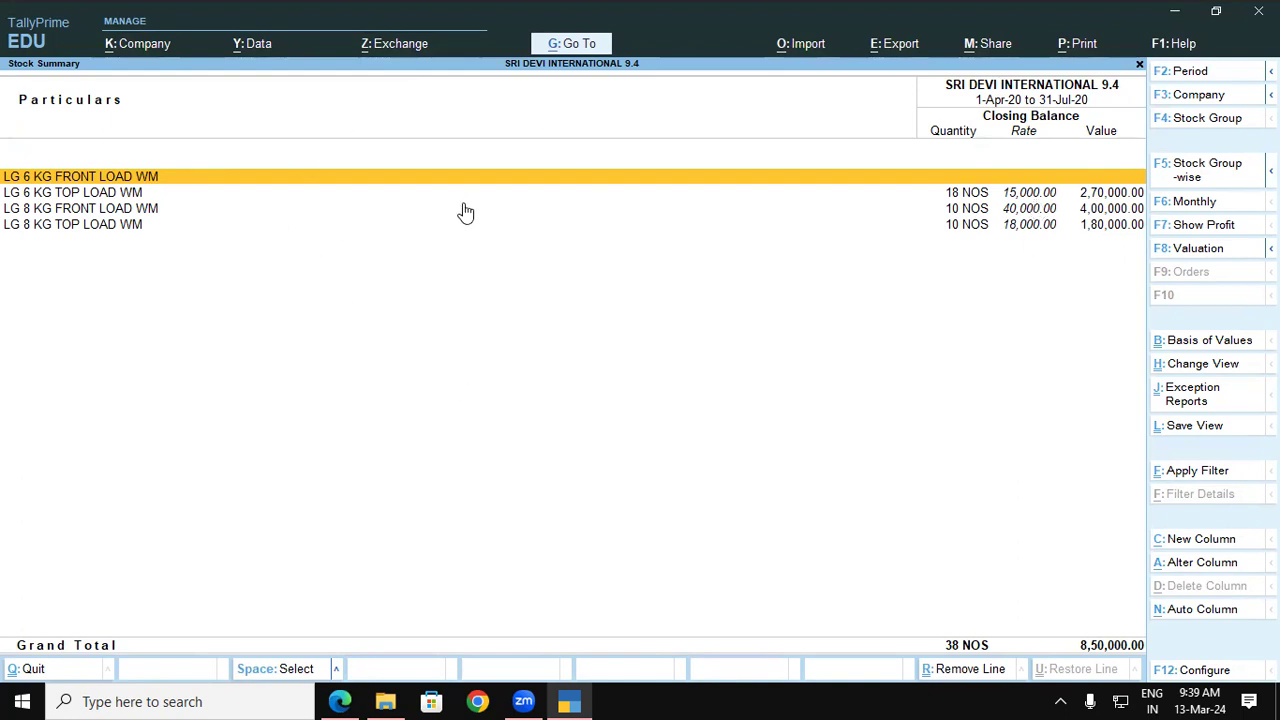
key(Escape)
key(Escape)
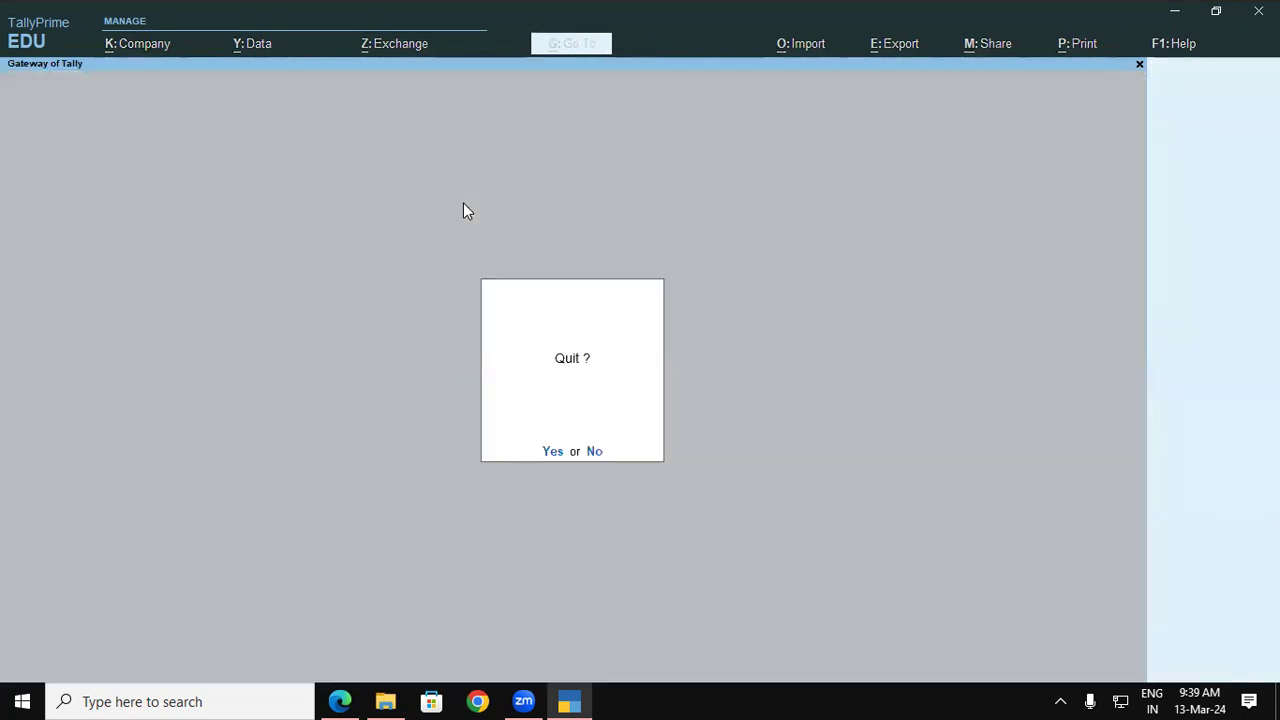
key(Escape)
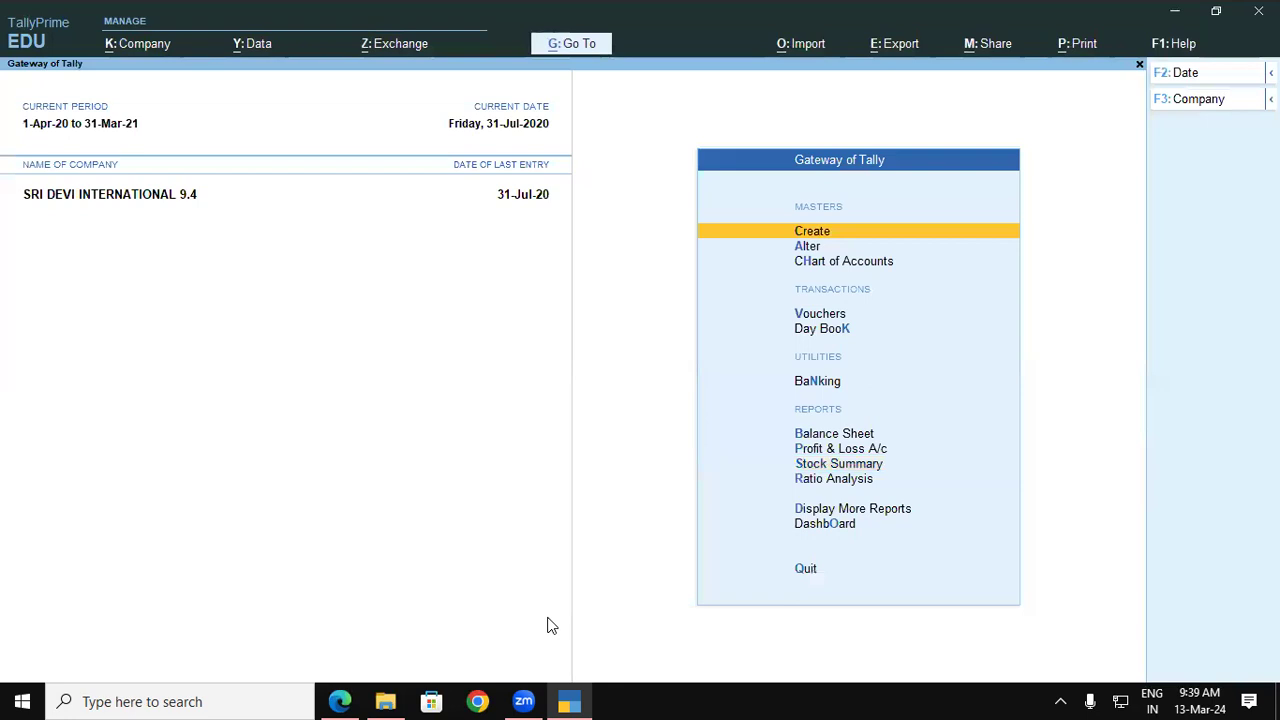
Switch to the lesson PDF in Edge and review the remaining pages up to the stock summary in Figure 2.79 and the Conclusion
click(346, 700)
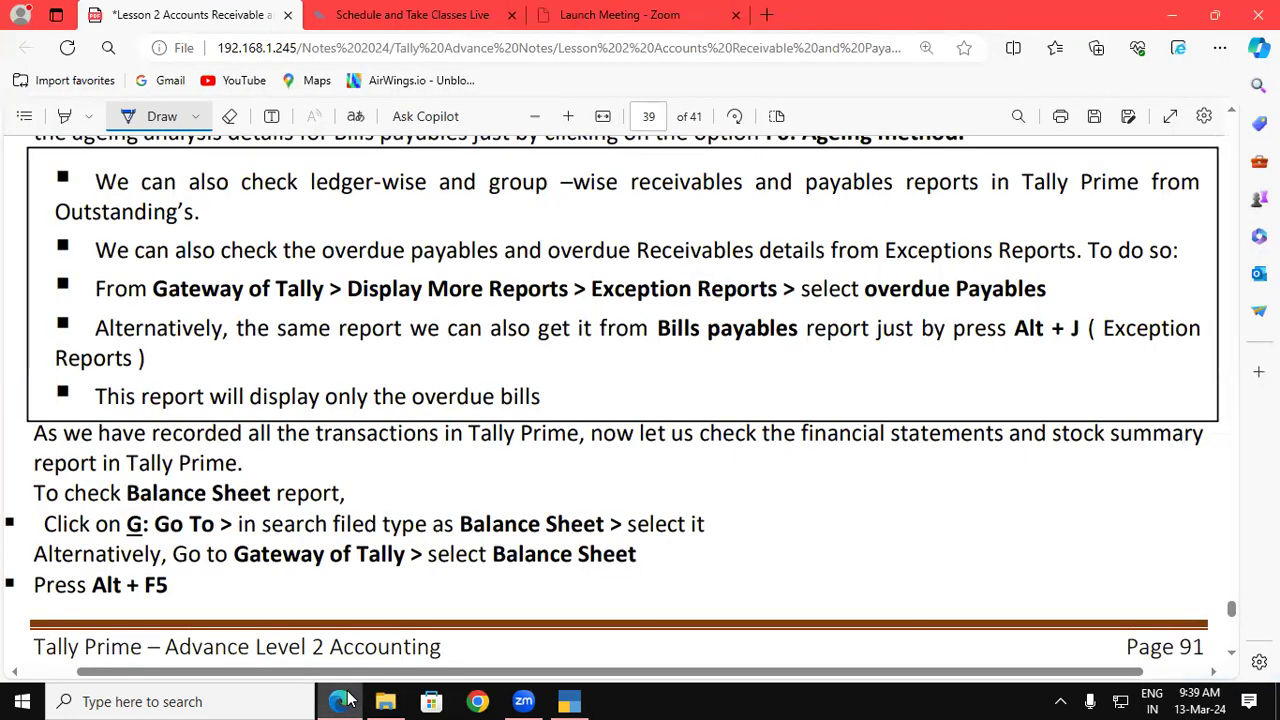
click(1231, 656)
scroll(1231, 656, down, 10)
scroll(1231, 656, down, 10)
scroll(1231, 656, down, 10)
scroll(1231, 656, down, 3)
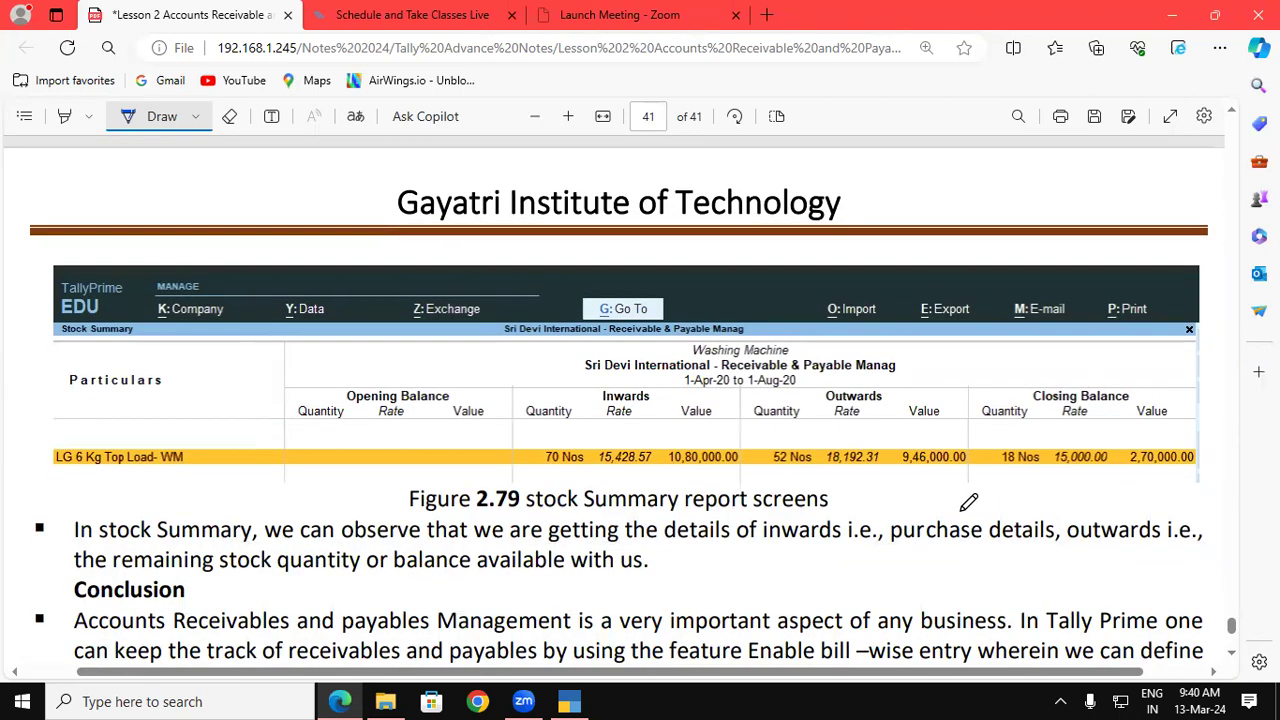